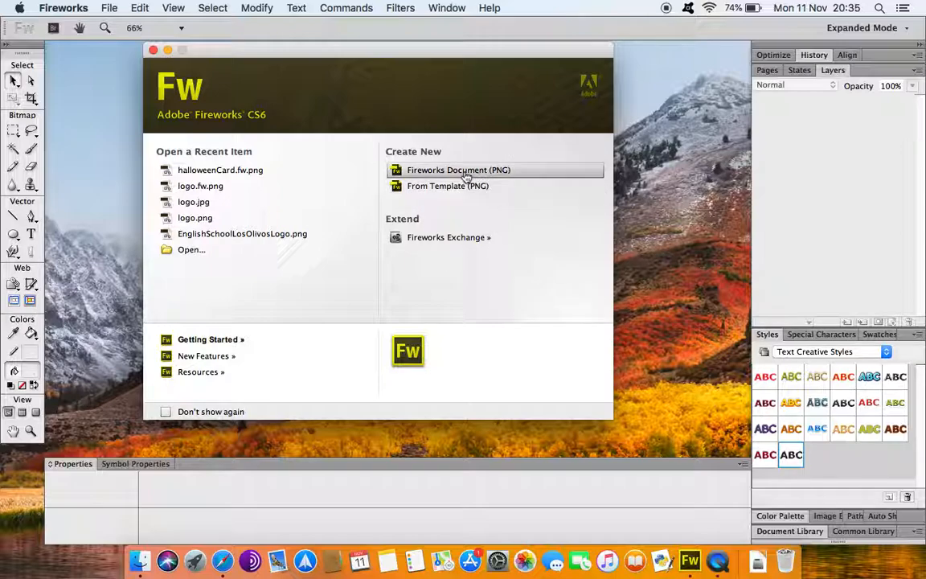
left_click(422, 170)
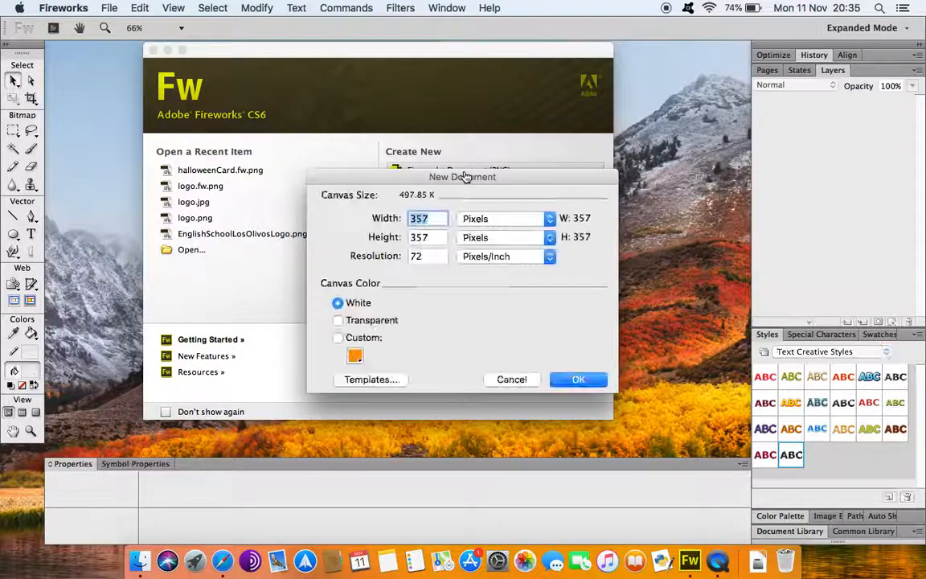
left_click(521, 380)
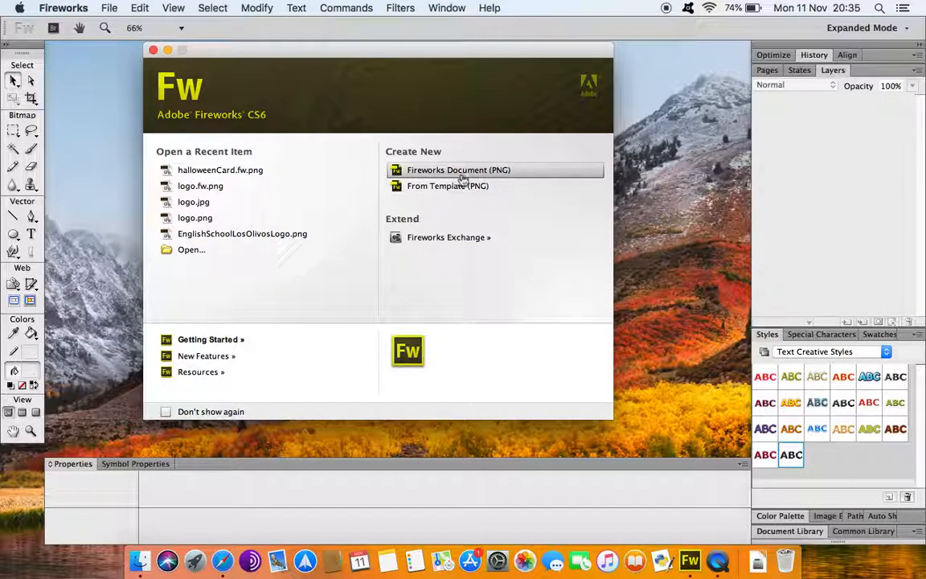
left_click(418, 170)
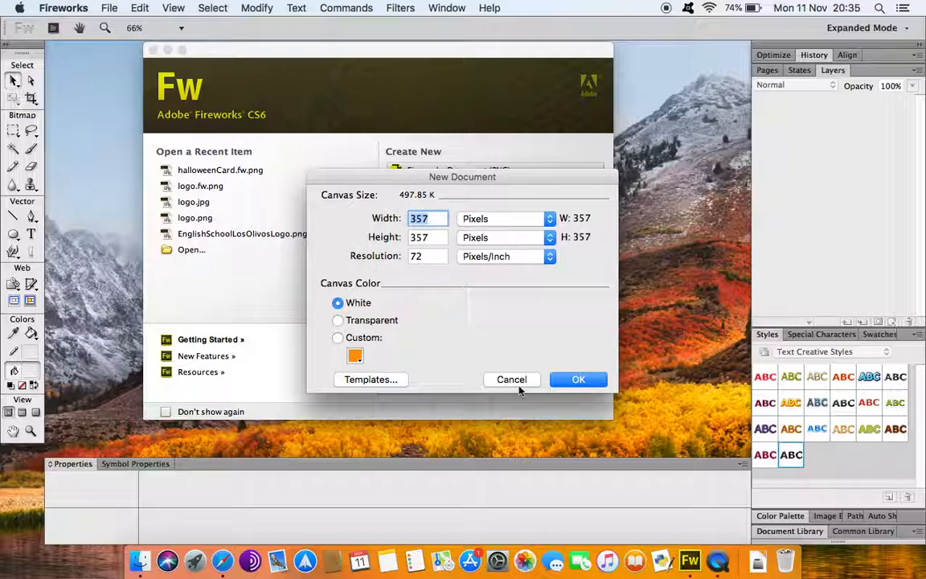
left_click(515, 380)
- Create a new document 800 pixels wide and 600 pixels high with 72 pixels/inch resolution and a white canvas
left_click(111, 9)
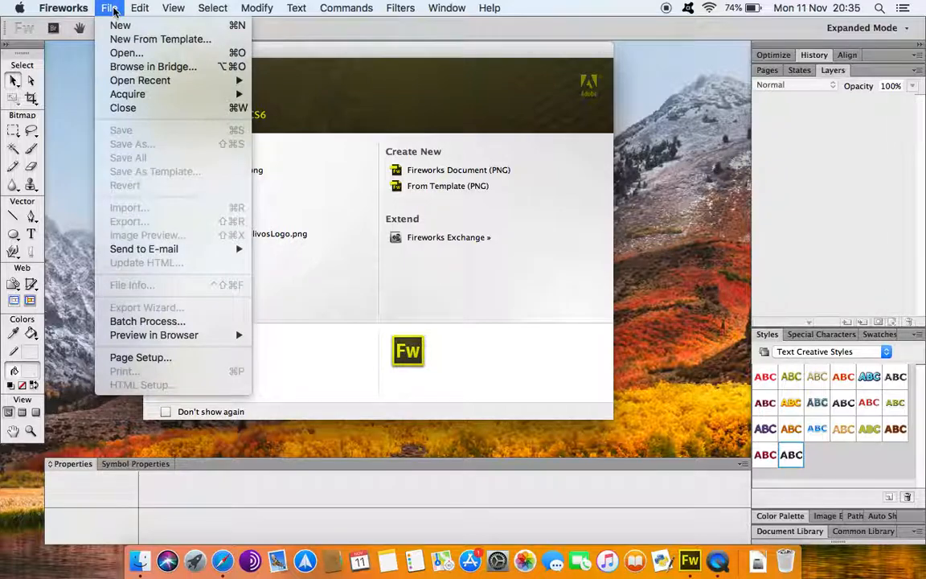
left_click(121, 25)
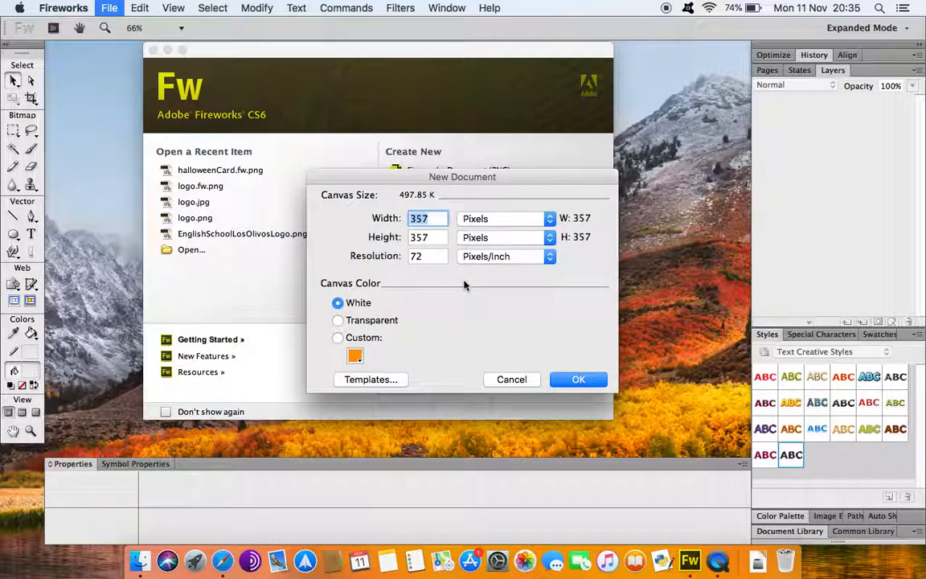
type("800")
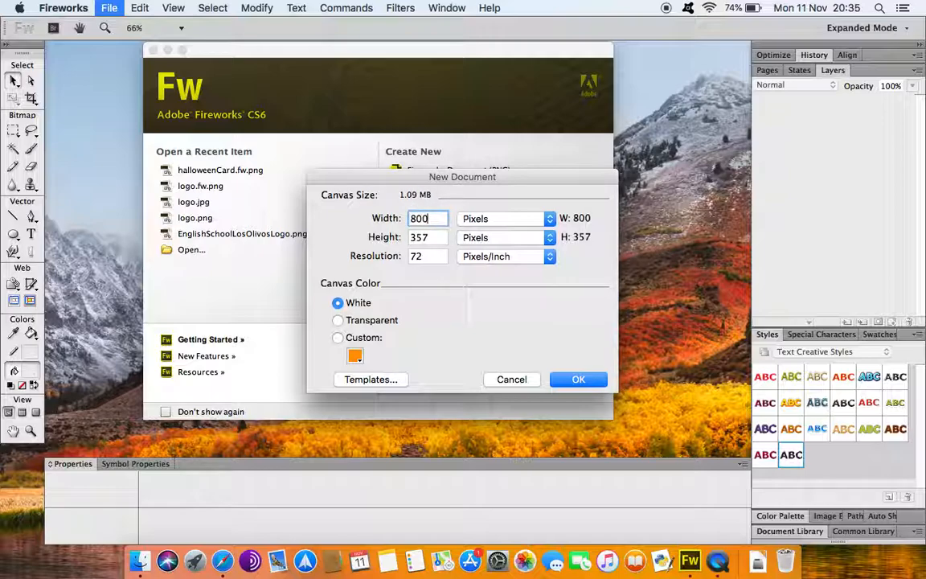
key("Tab")
type("600")
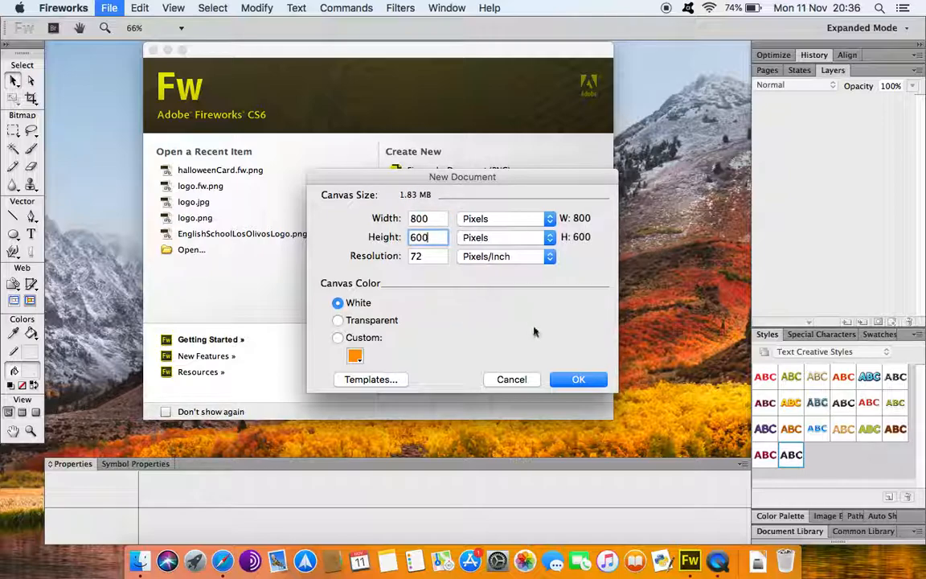
double_click(426, 236)
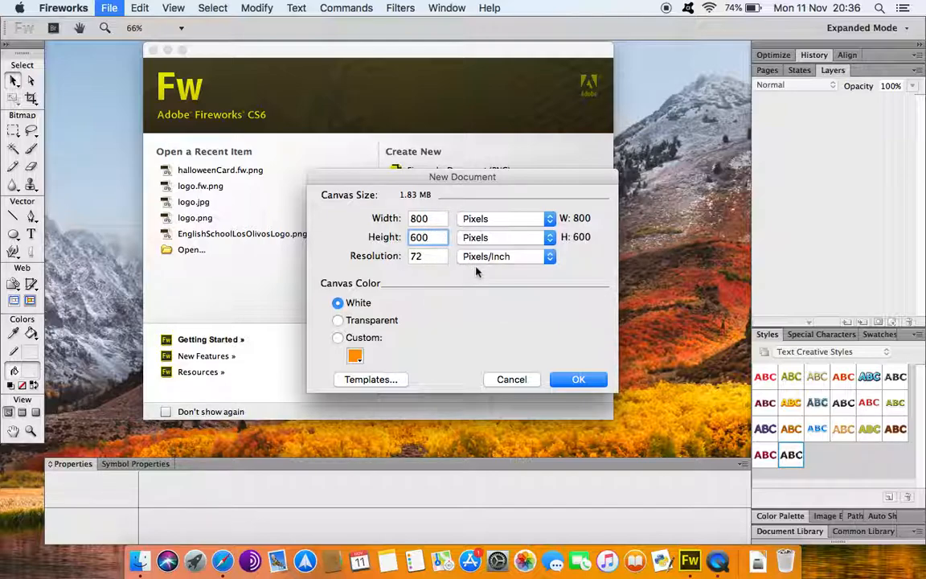
double_click(426, 256)
left_click(550, 219)
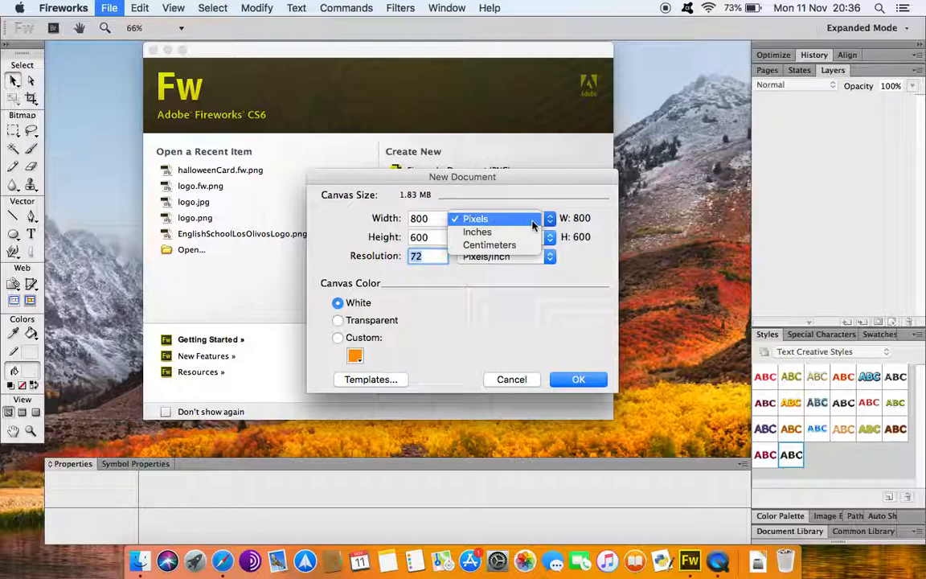
left_click(533, 221)
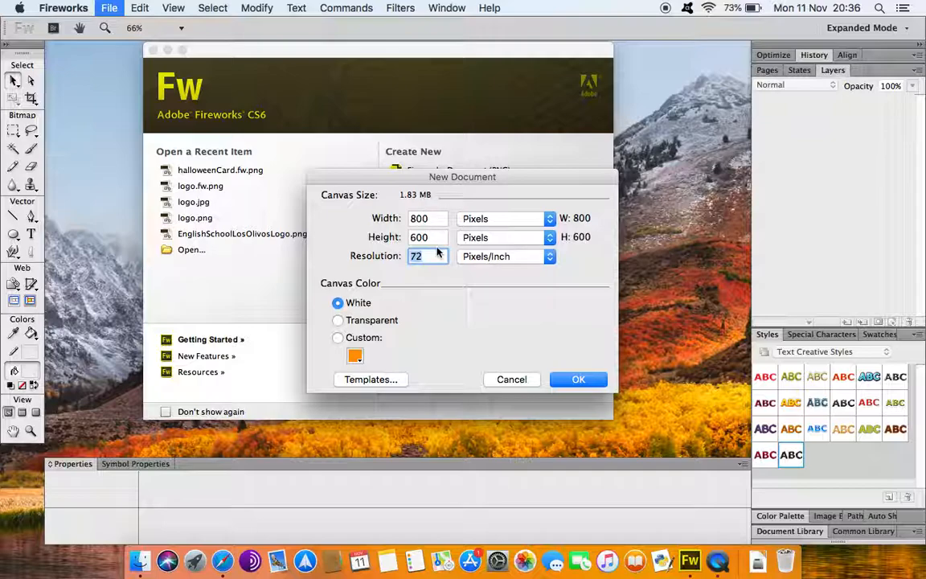
left_click(578, 379)
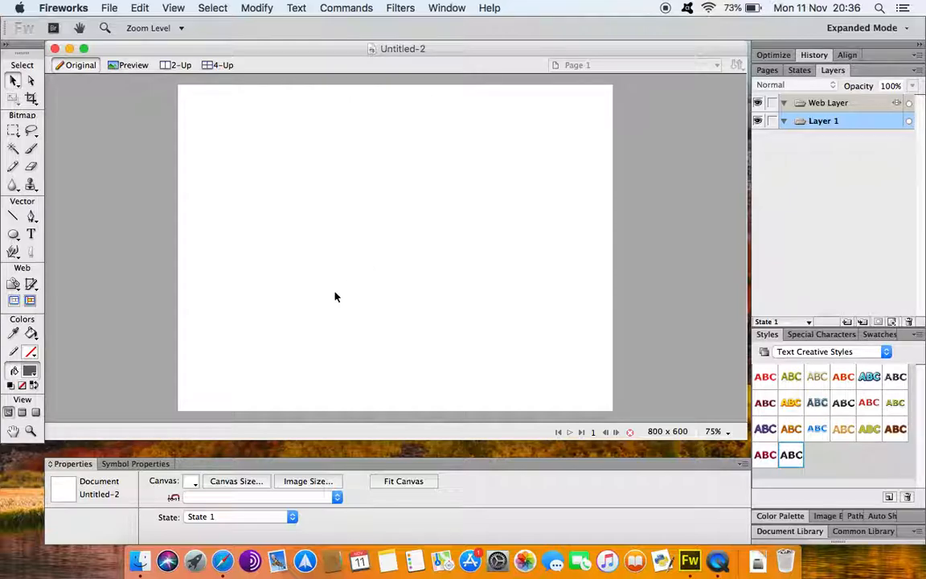
- Switch to Finder, close the Documents window and open the desktop's Logos folder, placed so the blank canvas stays reachable
left_click(147, 553)
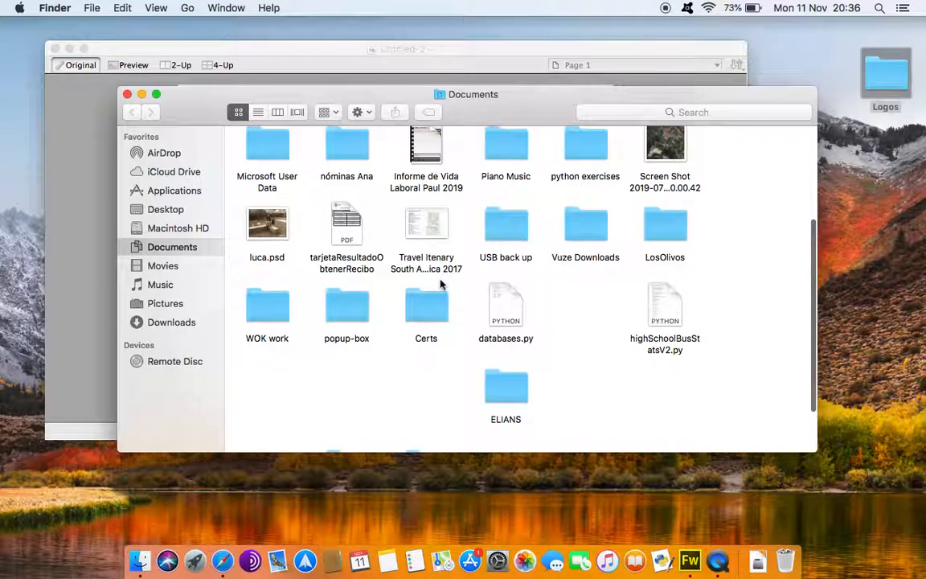
left_click(127, 94)
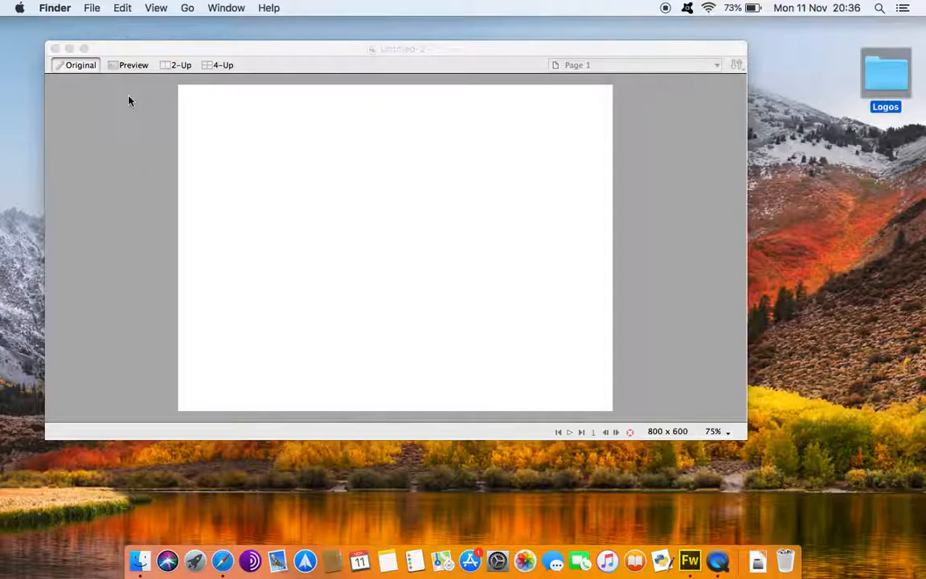
double_click(889, 78)
left_click_drag(561, 110, 554, 281)
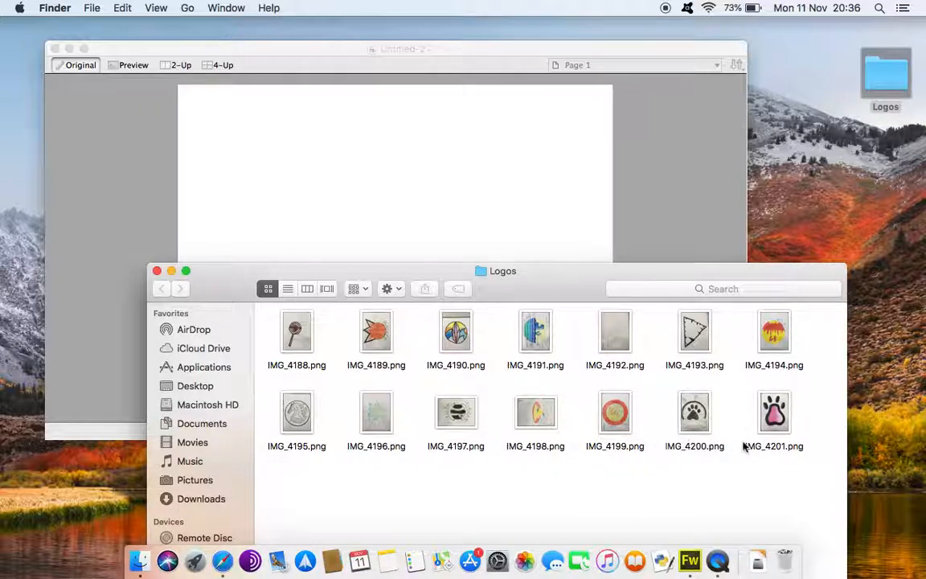
- Place IMG_4190.png from the Logos folder onto the blank canvas, minimise the folder window and return to Fireworks
left_click(466, 345)
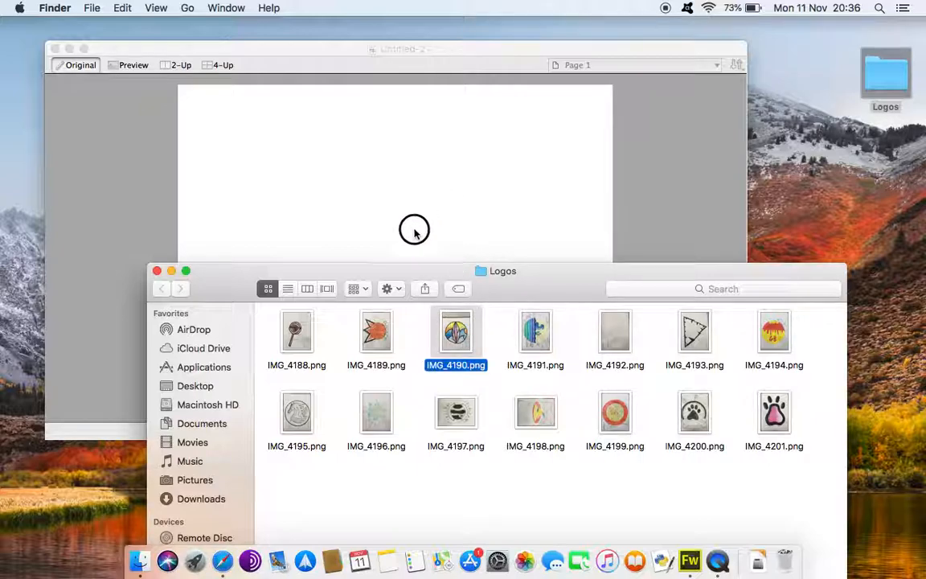
left_click_drag(455, 331, 286, 305)
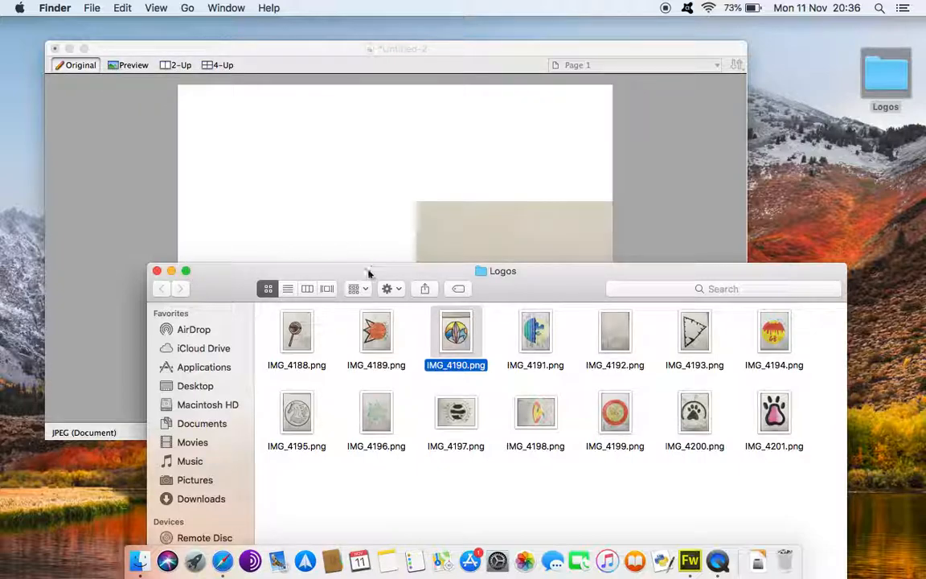
left_click_drag(374, 271, 406, 217)
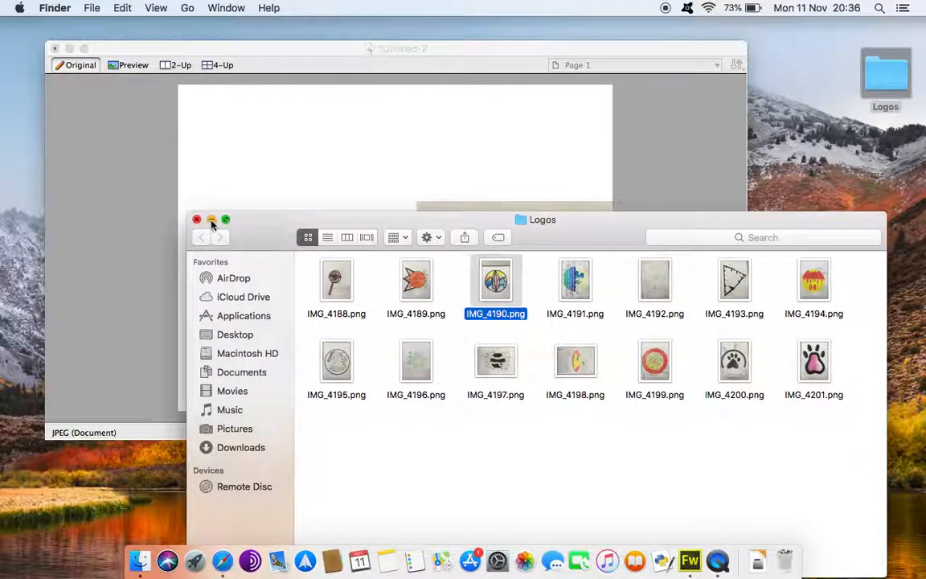
left_click(211, 218)
left_click(451, 47)
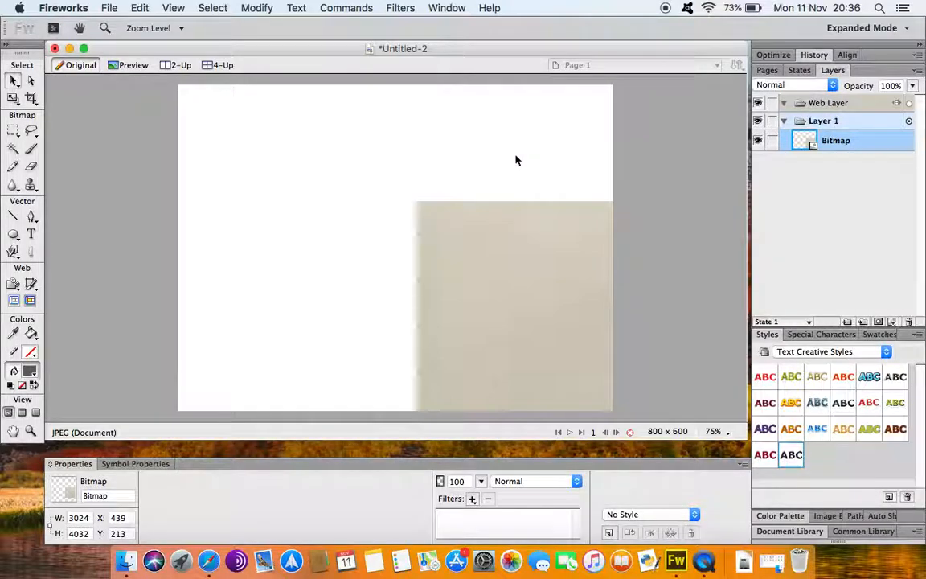
- Move the imported image to the canvas's upper-left corner and scale it down to about 523 by 697 pixels
left_click(486, 227)
left_click_drag(463, 221, 234, 111)
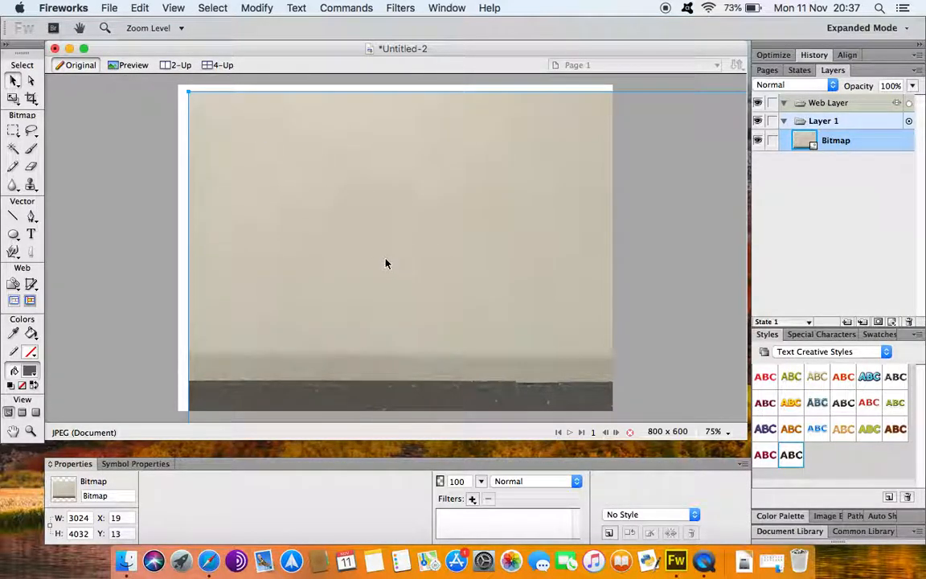
key("super+2")
key("super+alt+0")
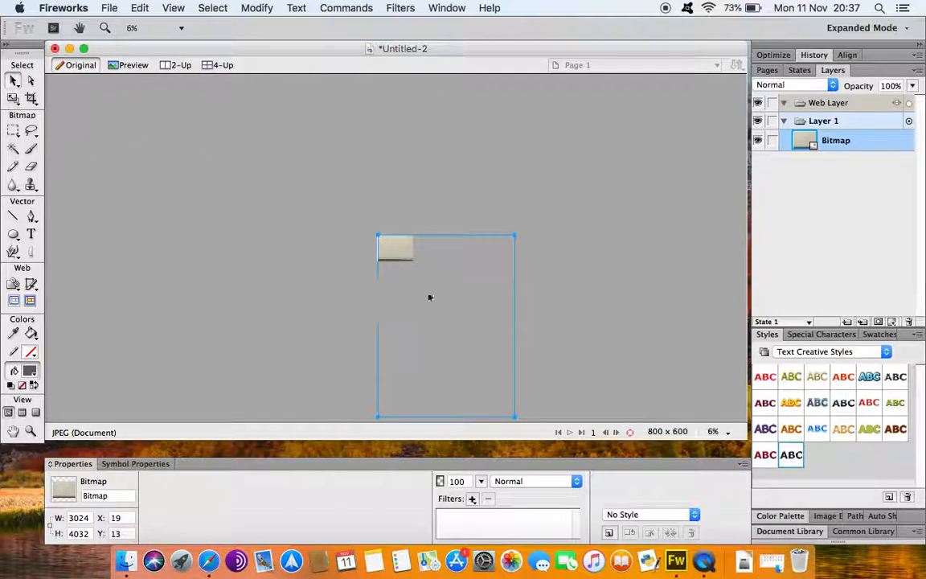
key("q")
left_click_drag(514, 416, 418, 256)
key("super+equal")
key("super+equal")
key("super+equal")
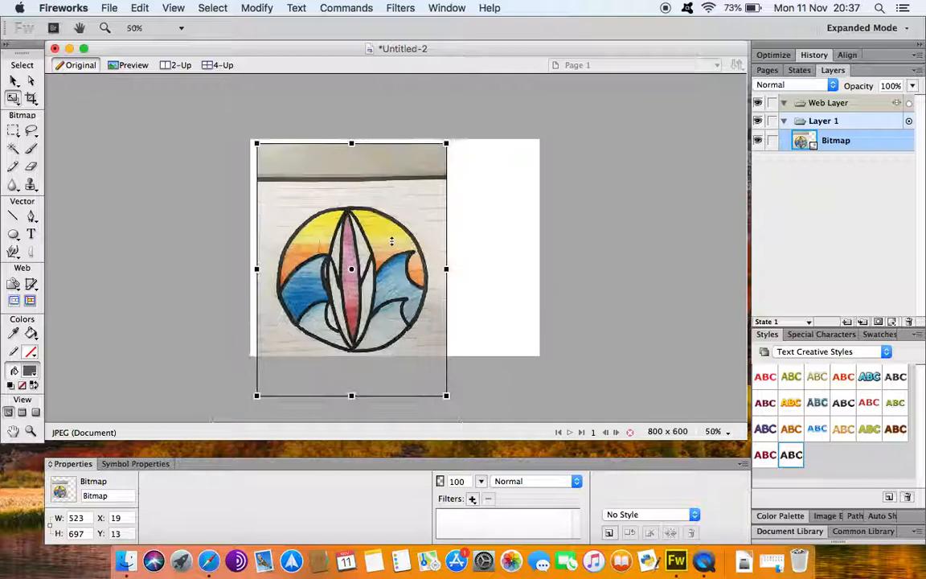
- Reposition the sketch image and enlarge it to about 670 by 894 pixels so the round logo fills the canvas height
left_click_drag(399, 213, 426, 179)
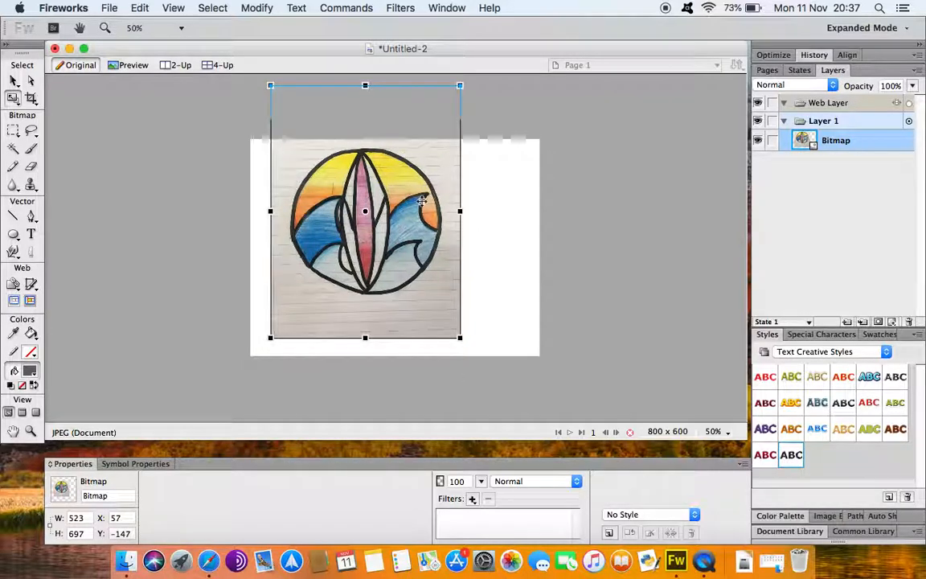
left_click_drag(459, 338, 507, 396)
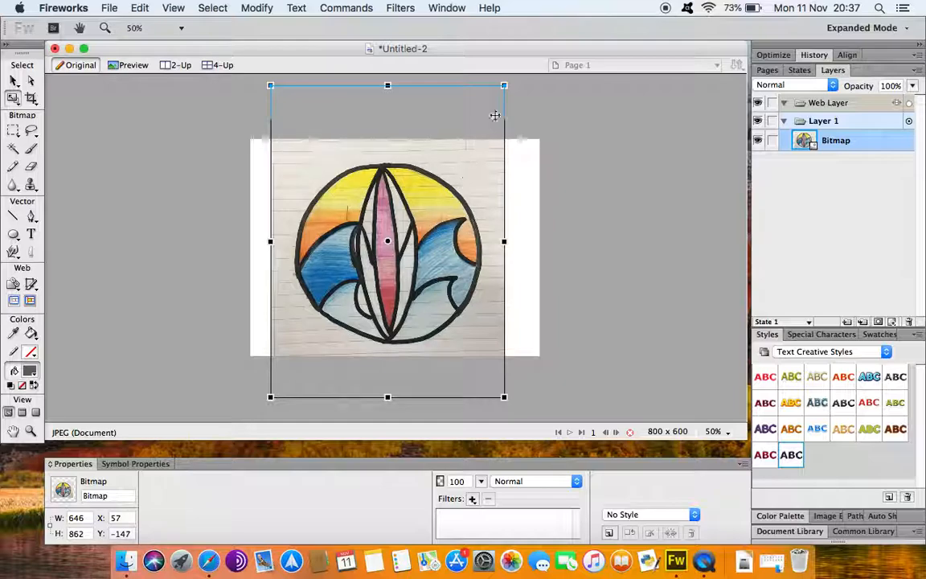
left_click_drag(507, 84, 513, 75)
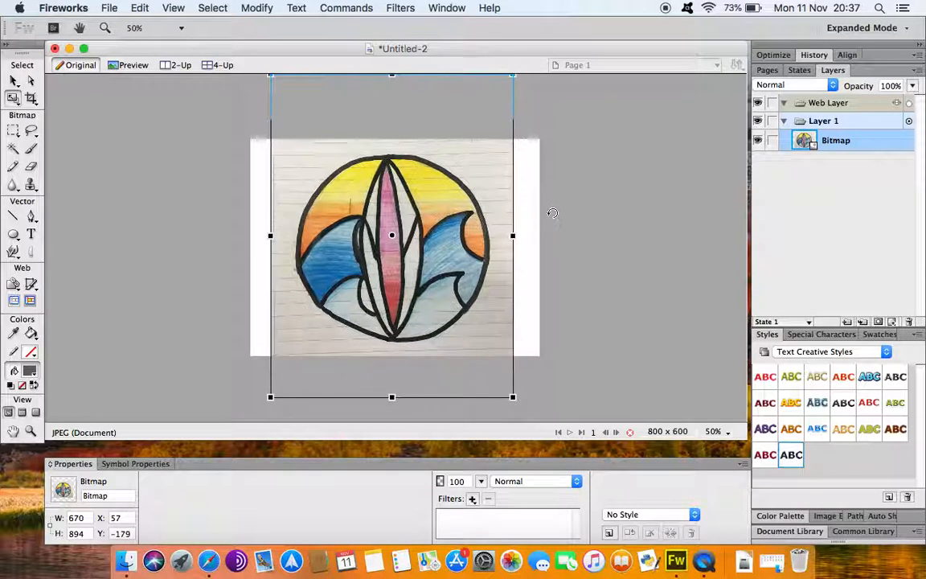
left_click(13, 81)
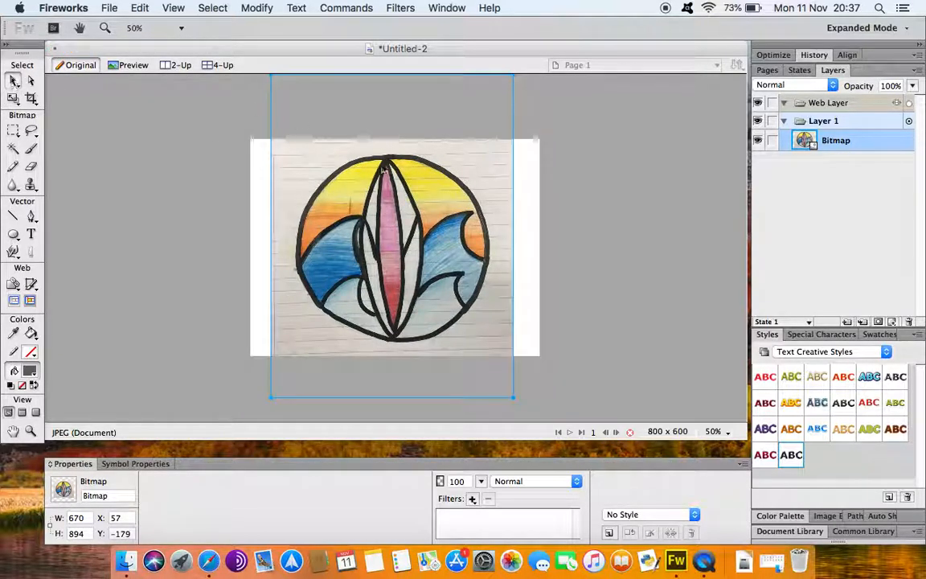
left_click_drag(405, 242, 456, 271)
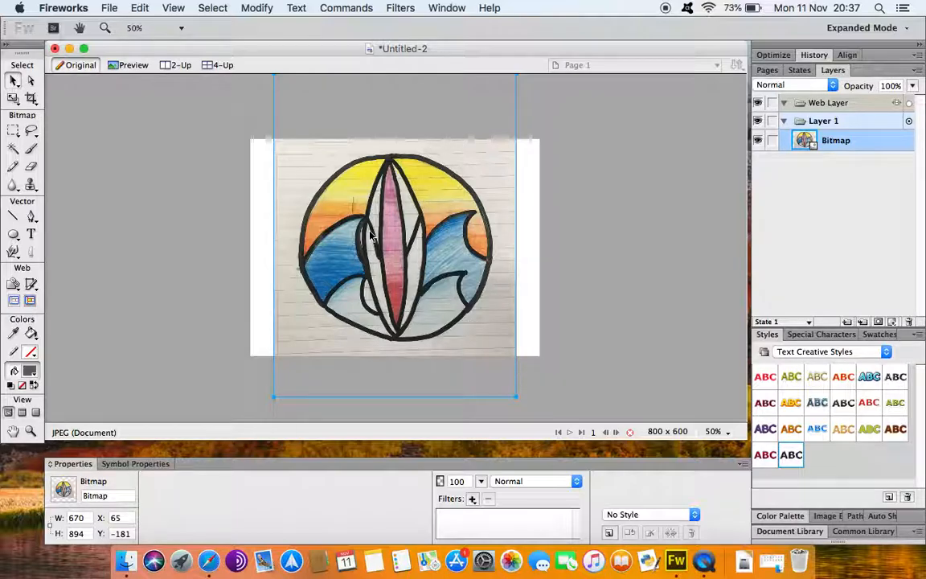
- Set the styles library to Current Document, and collapse the styles and history areas to give the layers list more room
left_click(818, 56)
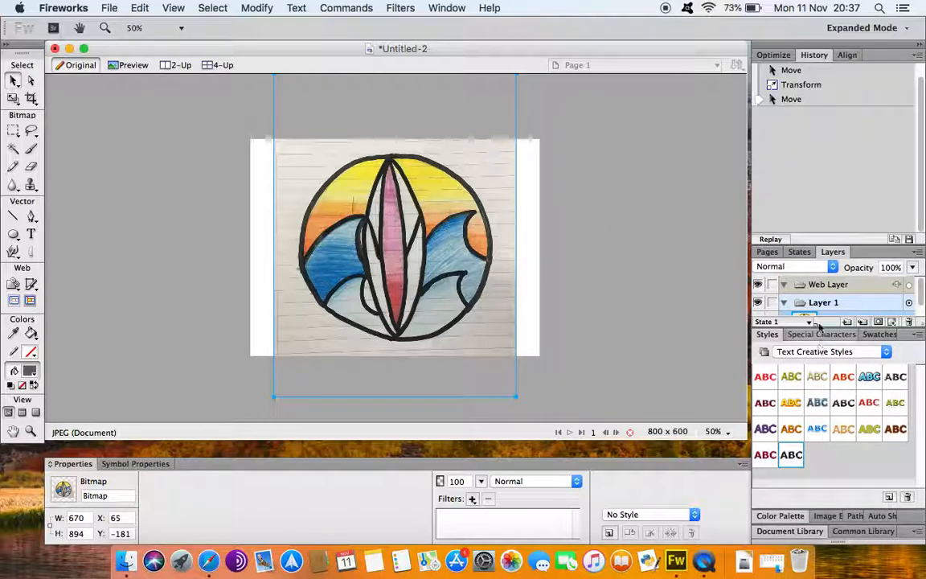
left_click(824, 351)
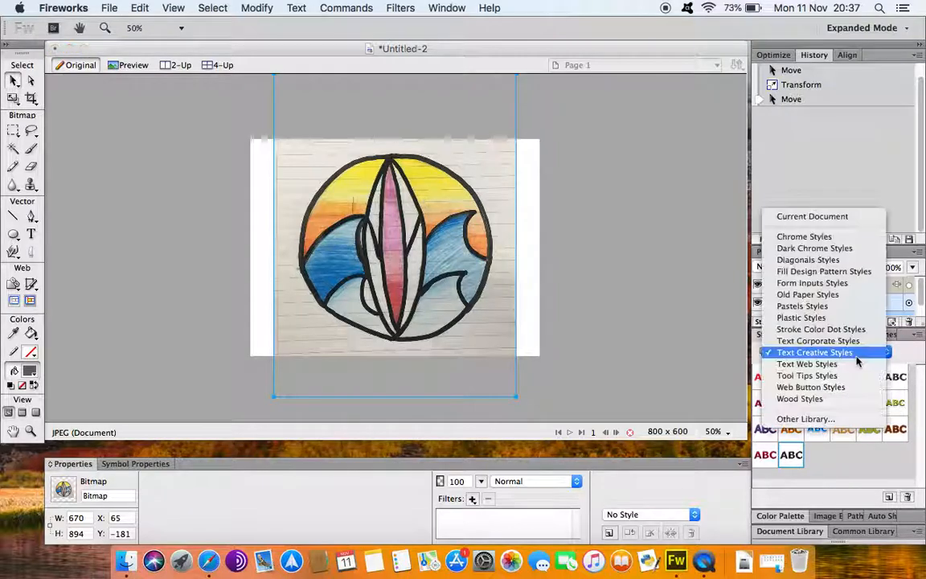
left_click(838, 219)
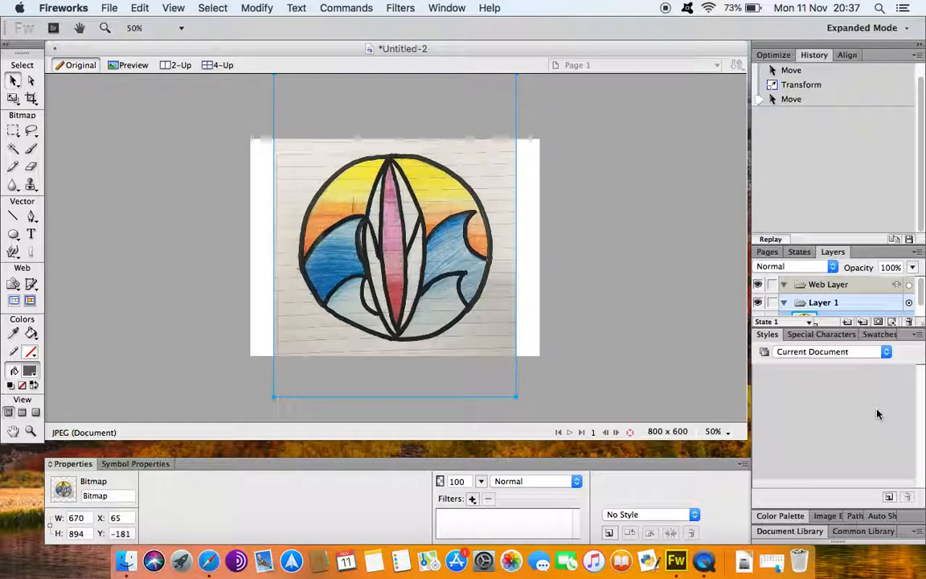
left_click(769, 335)
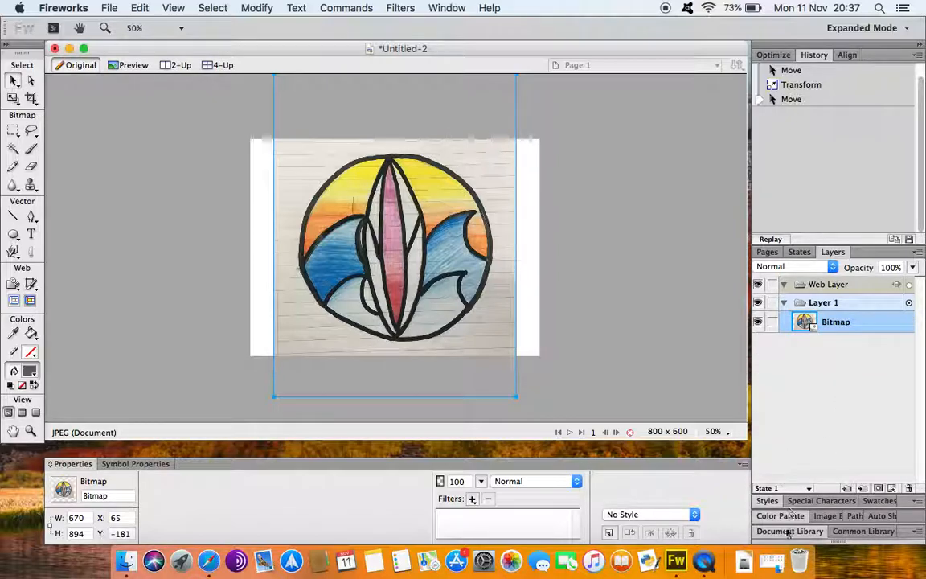
left_click(816, 56)
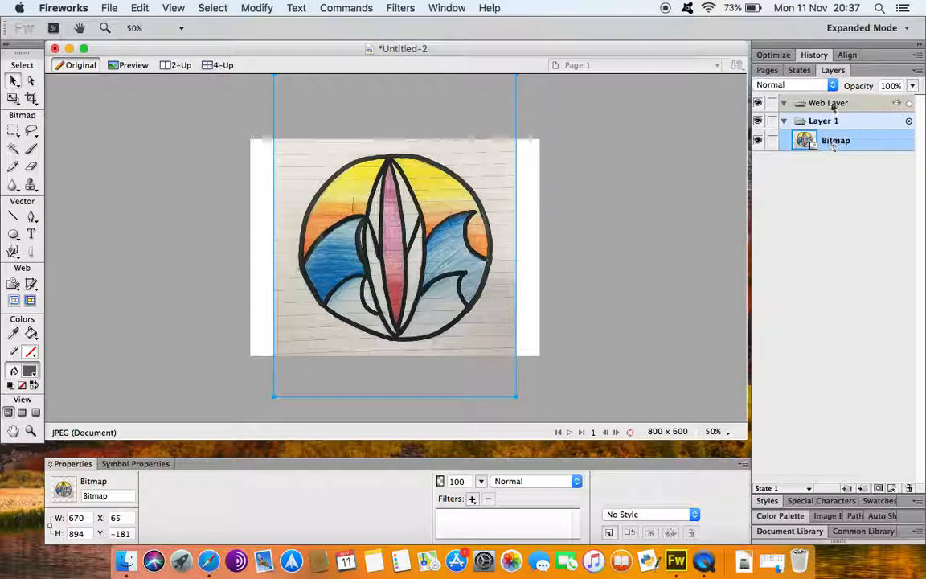
left_click(767, 70)
left_click(803, 71)
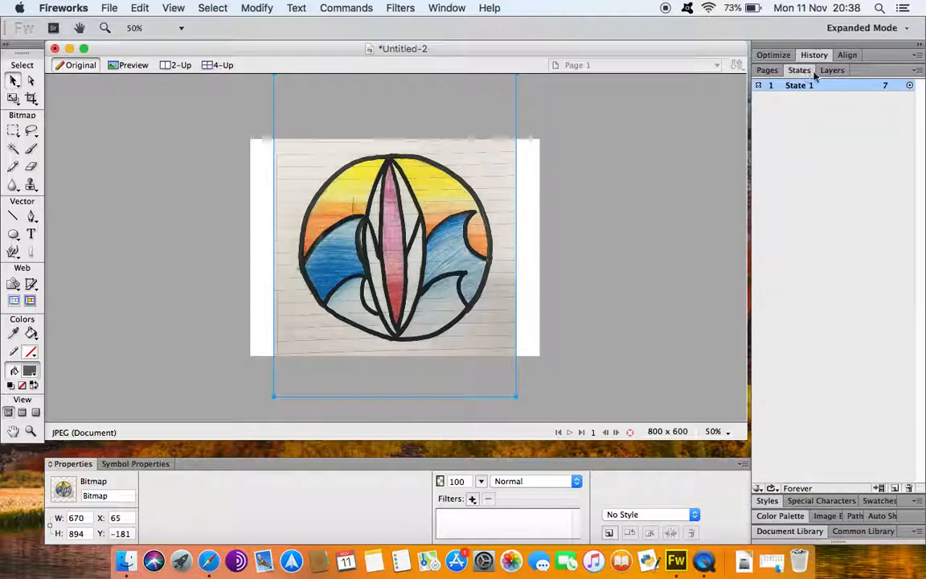
left_click(829, 71)
left_click(773, 71)
- Lock the Bitmap object in Layer 1 and check that the sketch image can no longer be moved on the canvas
left_click(828, 70)
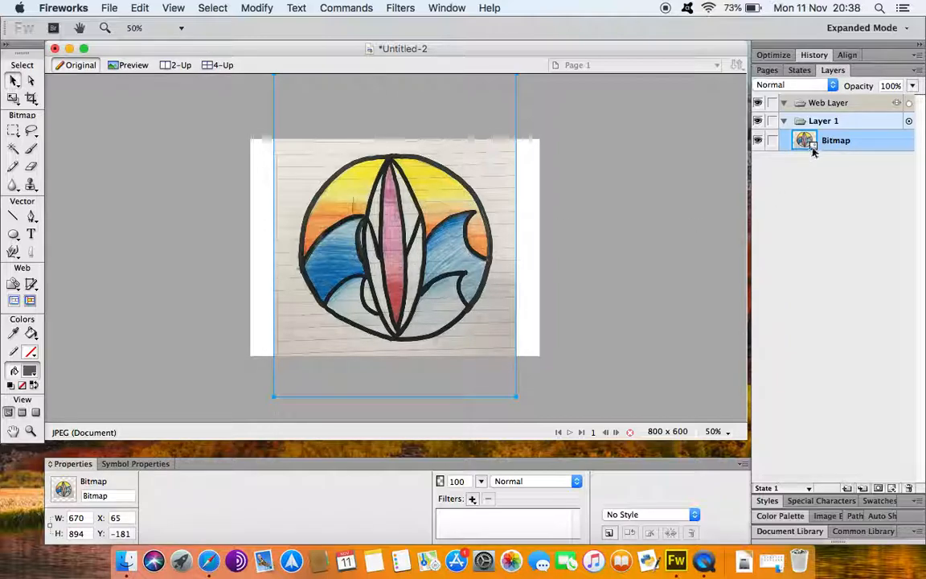
left_click(771, 141)
left_click_drag(459, 203, 583, 309)
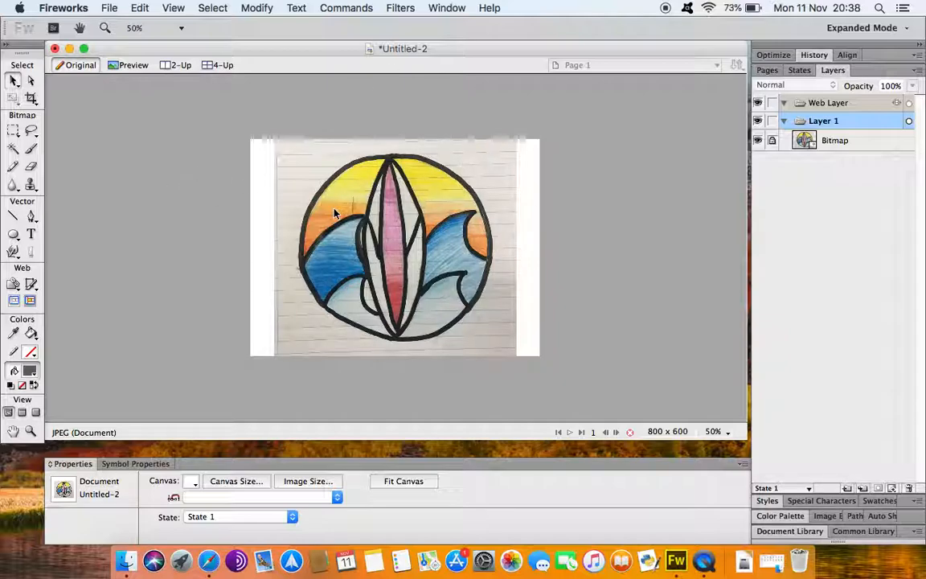
- Draw a dark grey filled circle about 534 pixels in diameter over the round logo sketch with the Ellipse tool
left_click(14, 234)
mouse_move(318, 158)
left_mouse_down()
mouse_move(341, 186)
mouse_move(362, 190)
mouse_move(513, 362)
mouse_move(499, 351)
left_mouse_up()
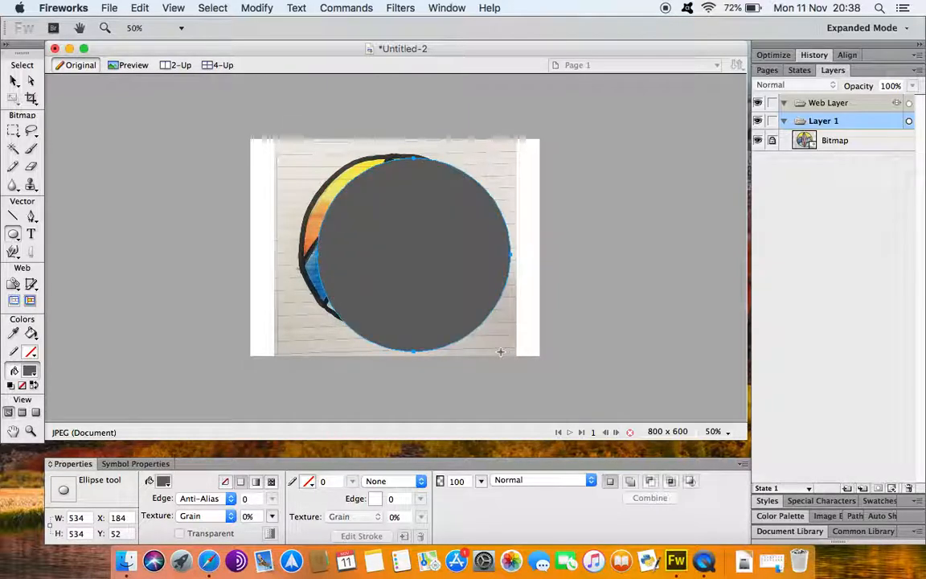
- Move the circle over the round logo sketch to compare sizes, and shift it aside to X 261, Y 33
left_click(13, 81)
mouse_move(400, 244)
left_mouse_down()
mouse_move(374, 229)
mouse_move(384, 235)
left_mouse_up()
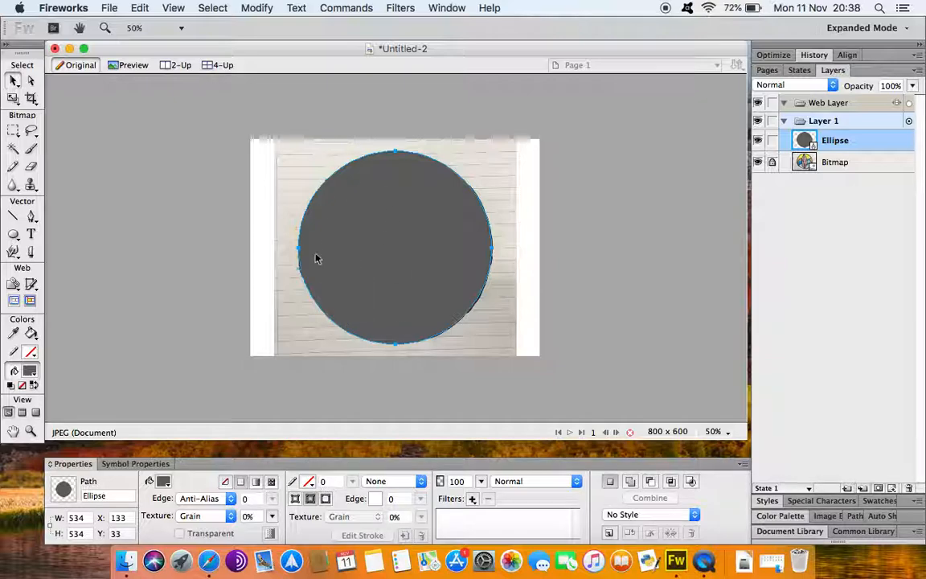
mouse_move(383, 241)
left_mouse_down()
mouse_move(470, 258)
mouse_move(432, 248)
left_mouse_up()
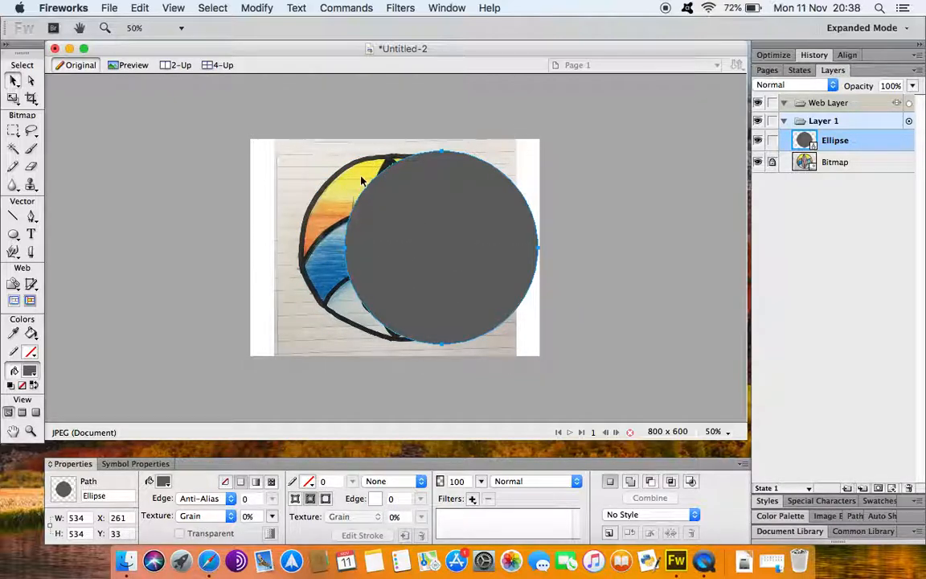
- Set the circle's solid fill to a brownish orange and change it to a brighter orange
left_click(163, 483)
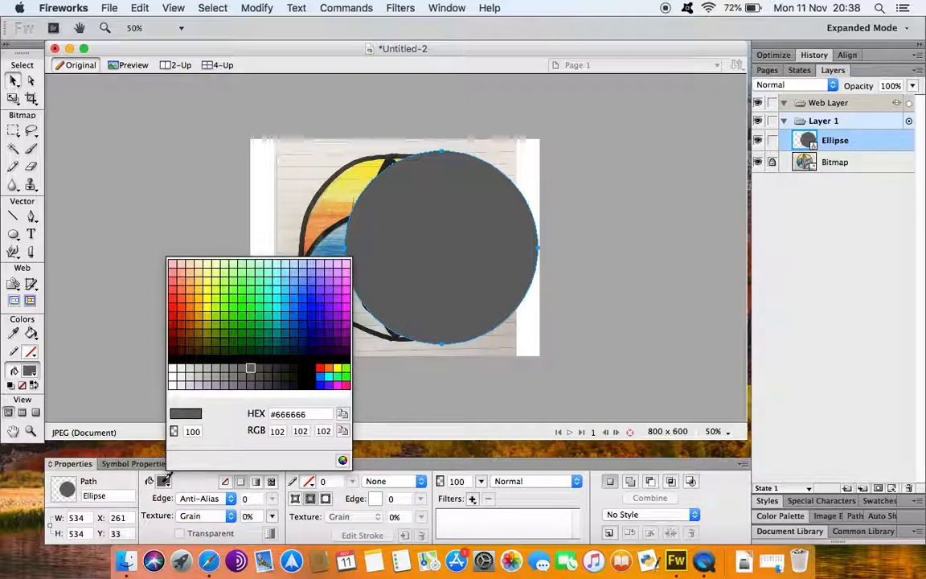
left_click(191, 325)
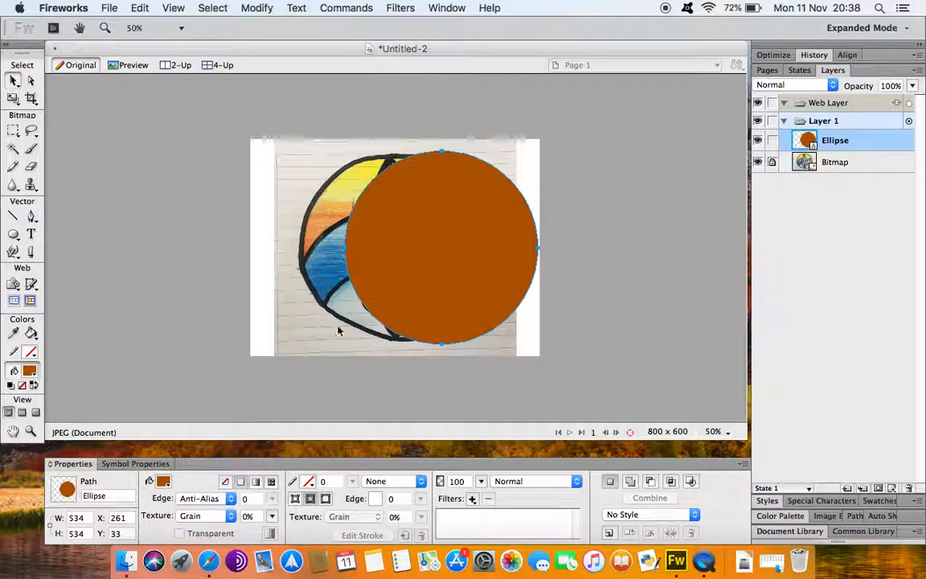
left_click(163, 480)
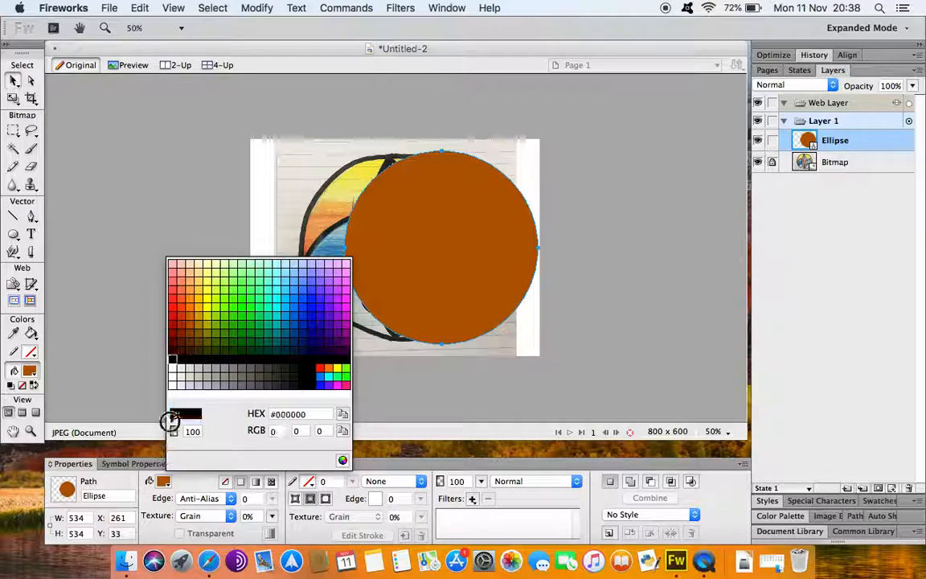
left_click(188, 303)
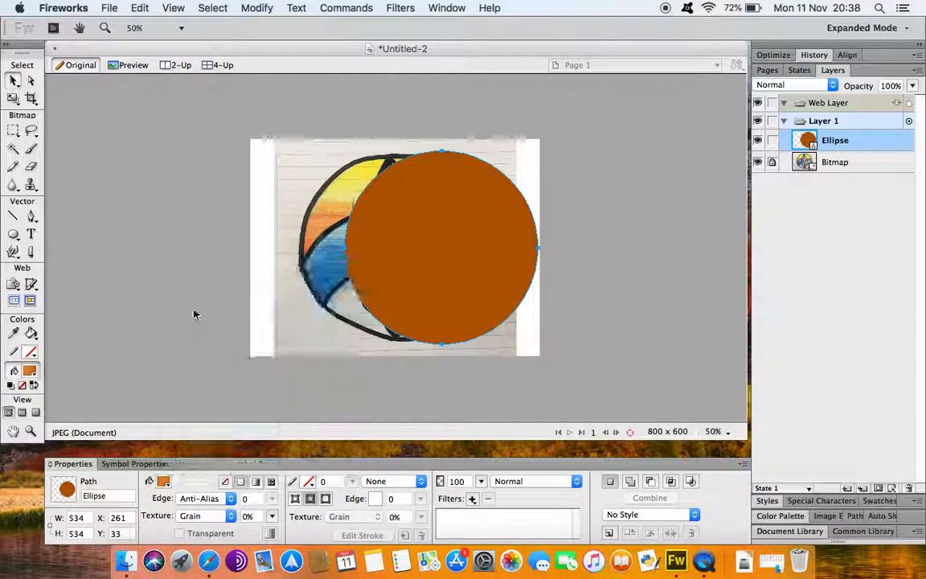
- Give the circle a linear gradient fill running from golden yellow at its upper end to dark orange-brown at its lower end
left_click(256, 483)
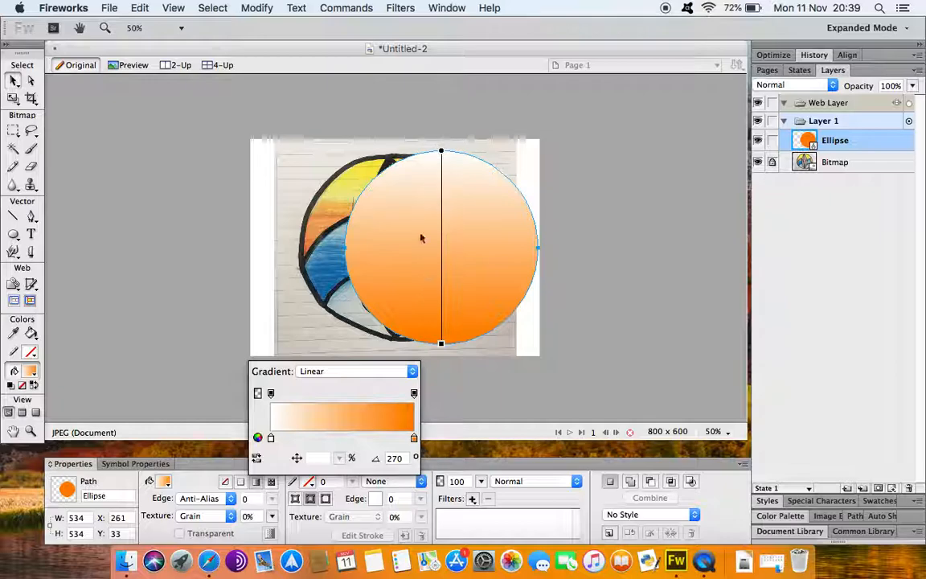
left_click(270, 438)
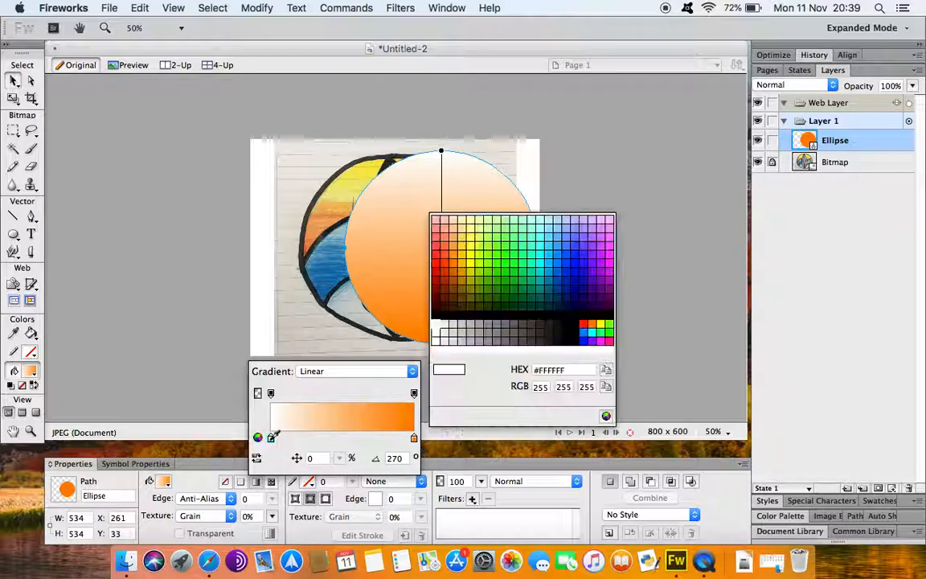
left_click(465, 257)
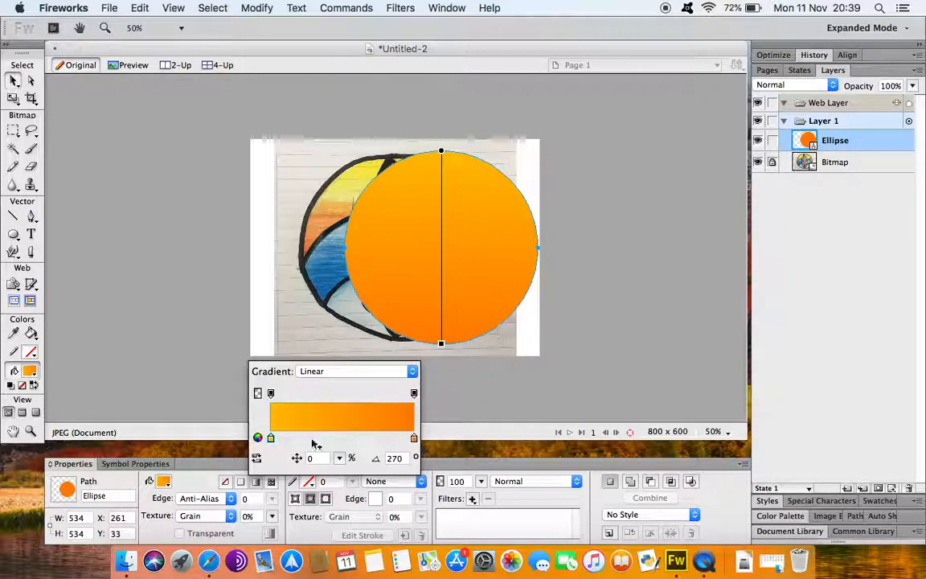
left_click(270, 437)
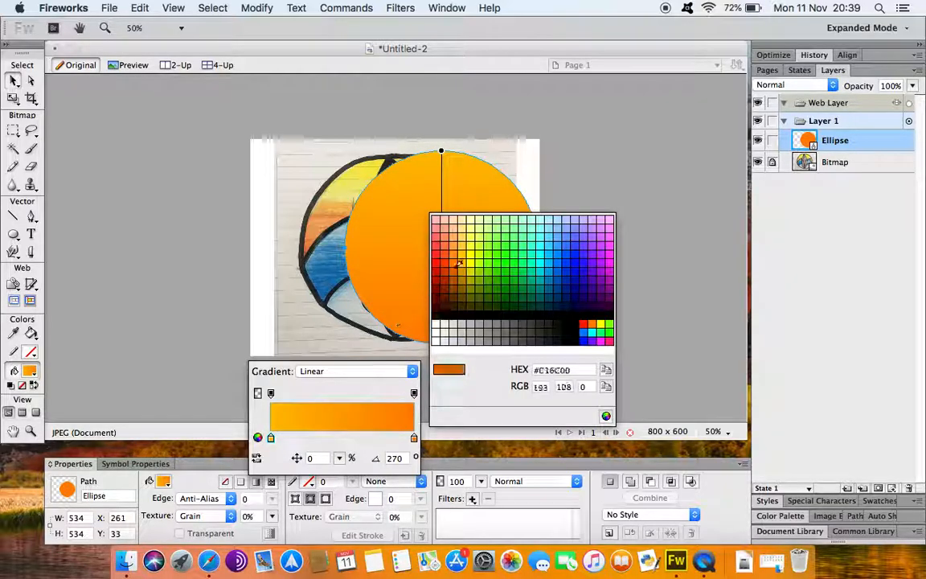
left_click(465, 246)
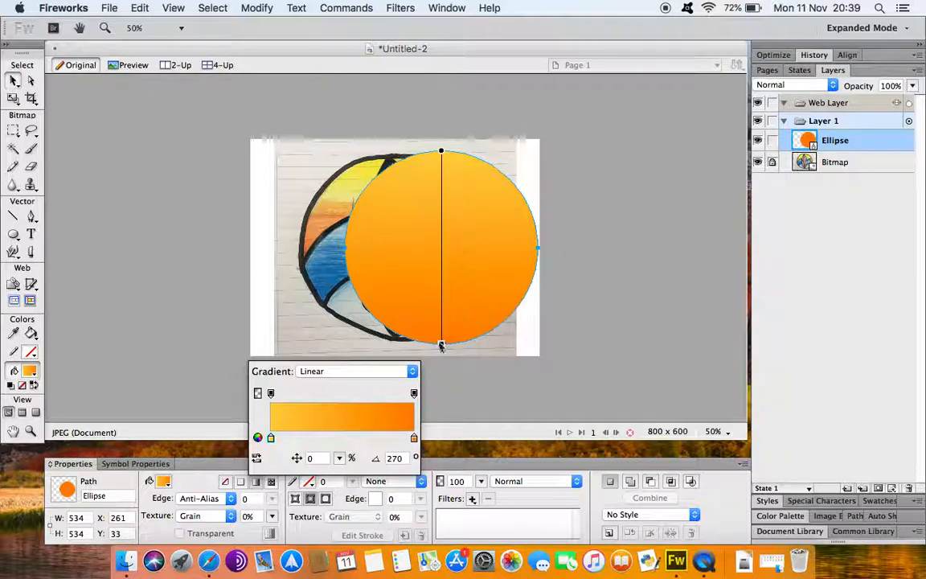
left_click(413, 437)
left_click(455, 287)
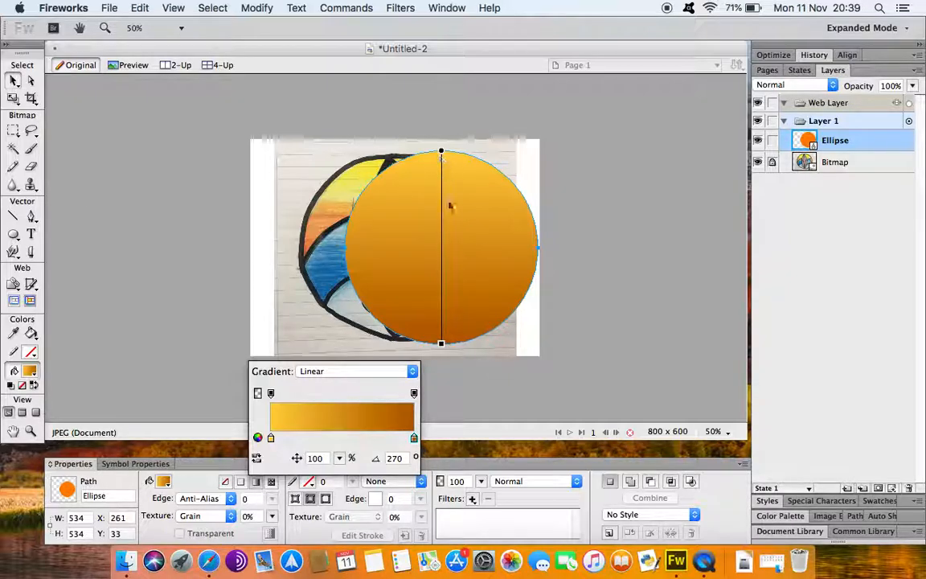
- Shorten the circle's vertical gradient by moving both of its end points inward from the circle's edge
left_click(442, 344)
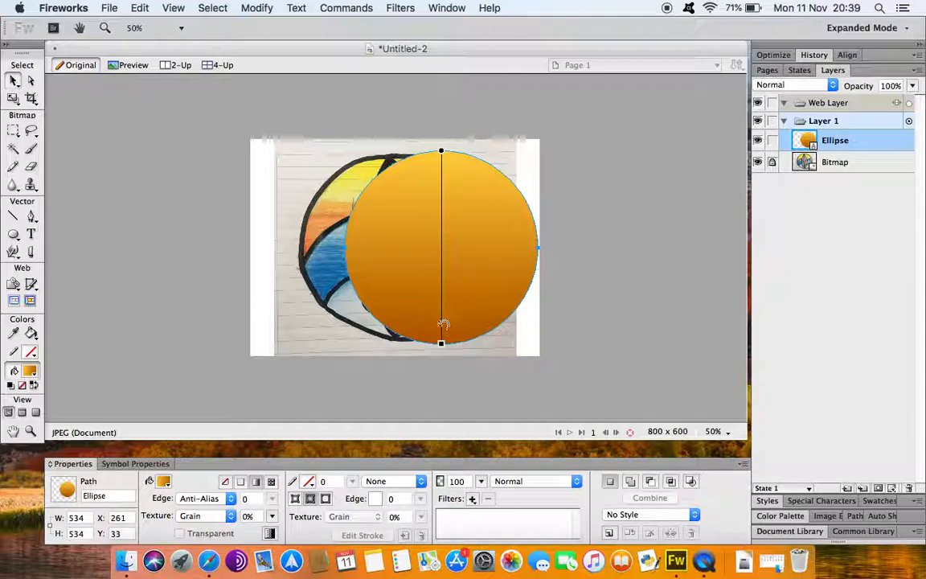
left_click_drag(441, 344, 441, 282)
left_click_drag(441, 155, 439, 190)
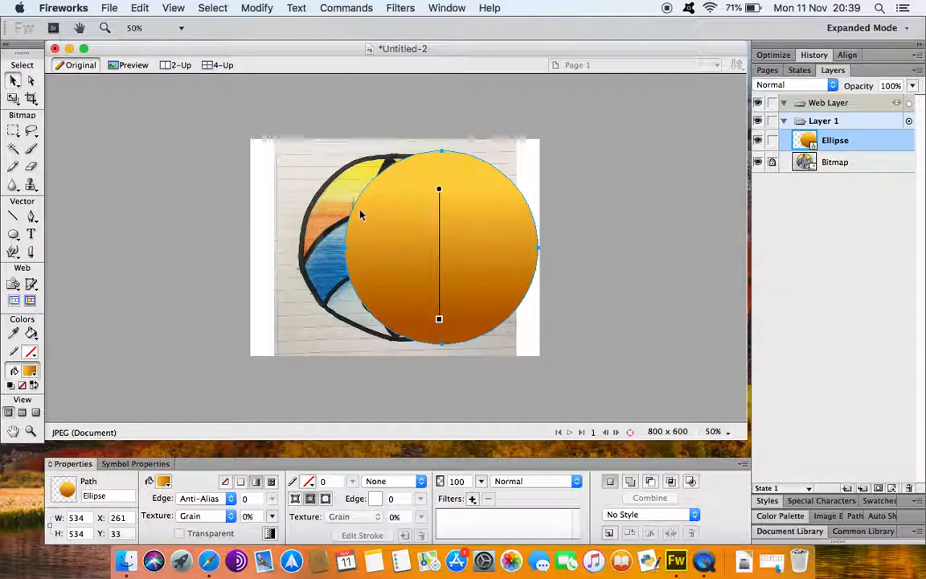
- Add a black Soft Rounded stroke with a width of 6 to the circle
left_click(308, 482)
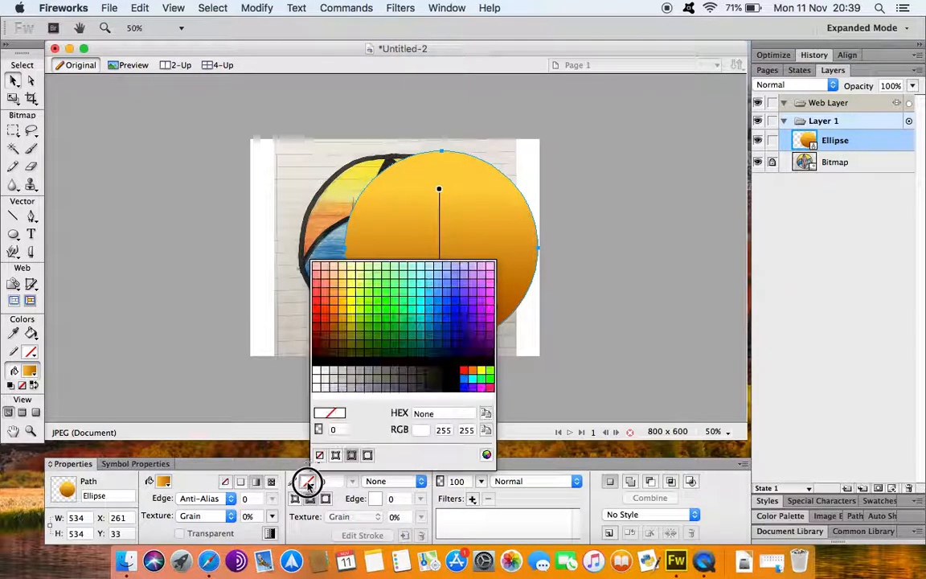
left_click(316, 363)
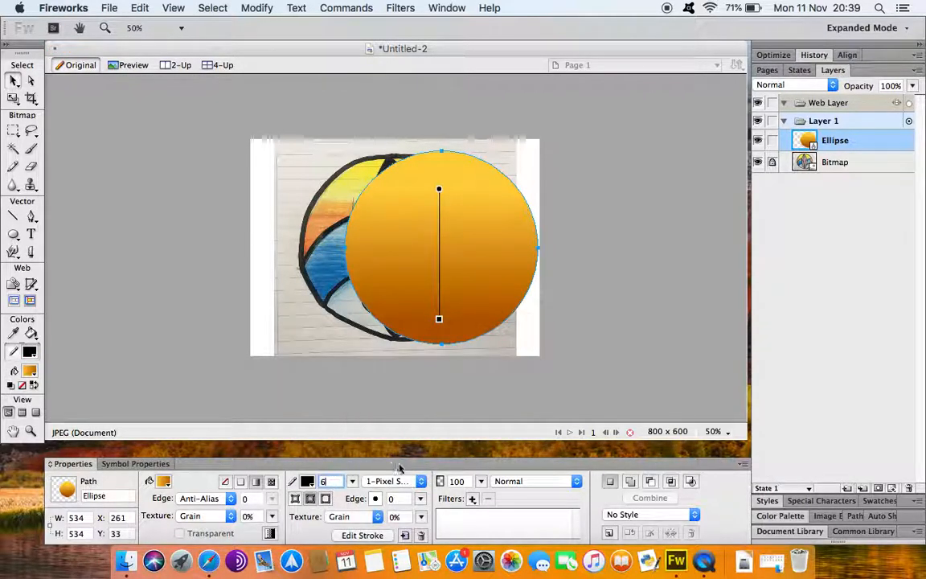
left_click(421, 482)
mouse_move(430, 503)
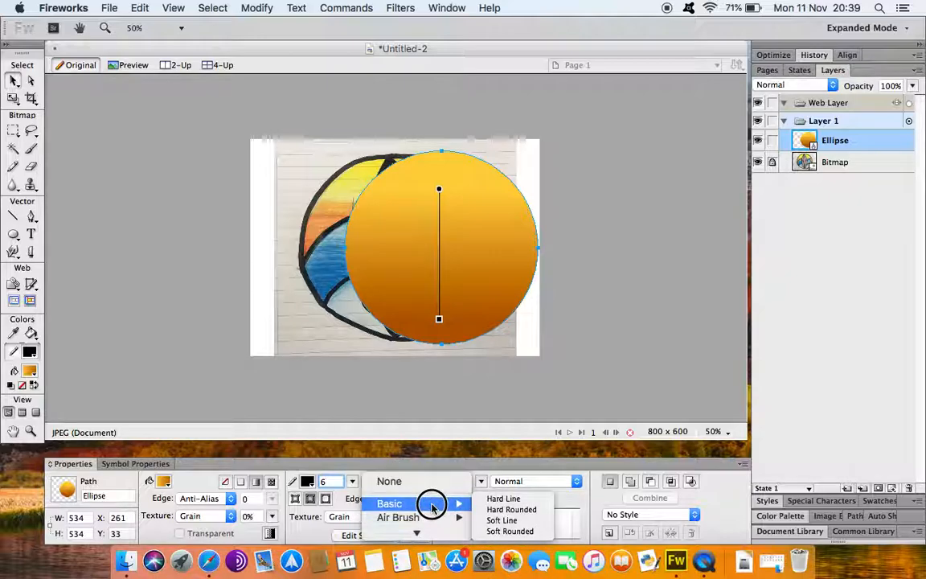
left_click(515, 532)
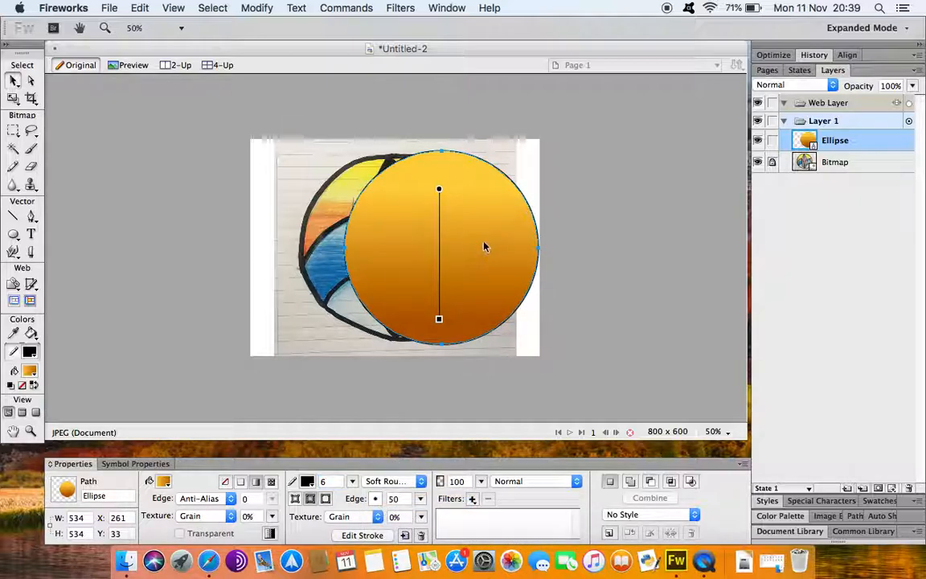
- Widen the circle's black stroke to 15 and increase it further to 20
left_click(326, 481)
type("15")
key("Return")
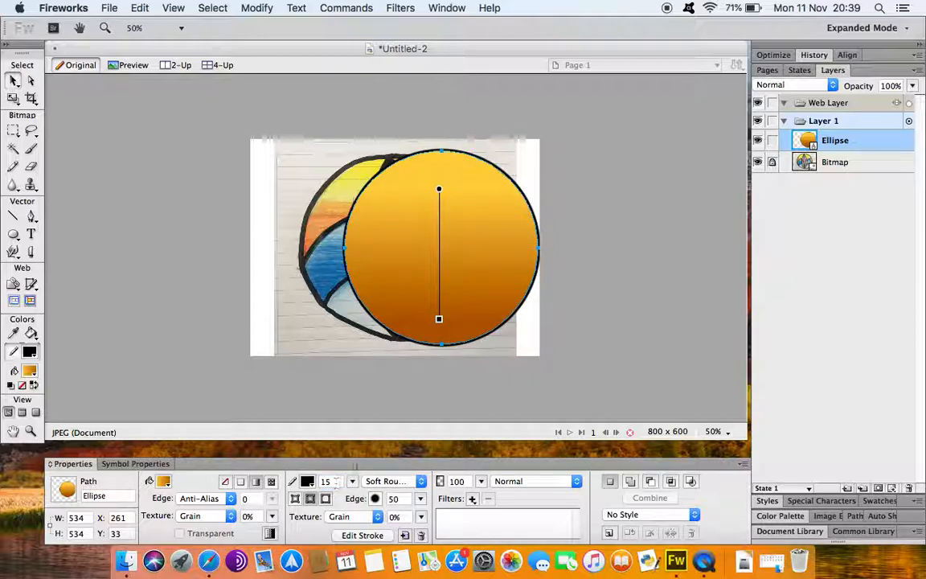
double_click(336, 481)
type("20")
key("Return")
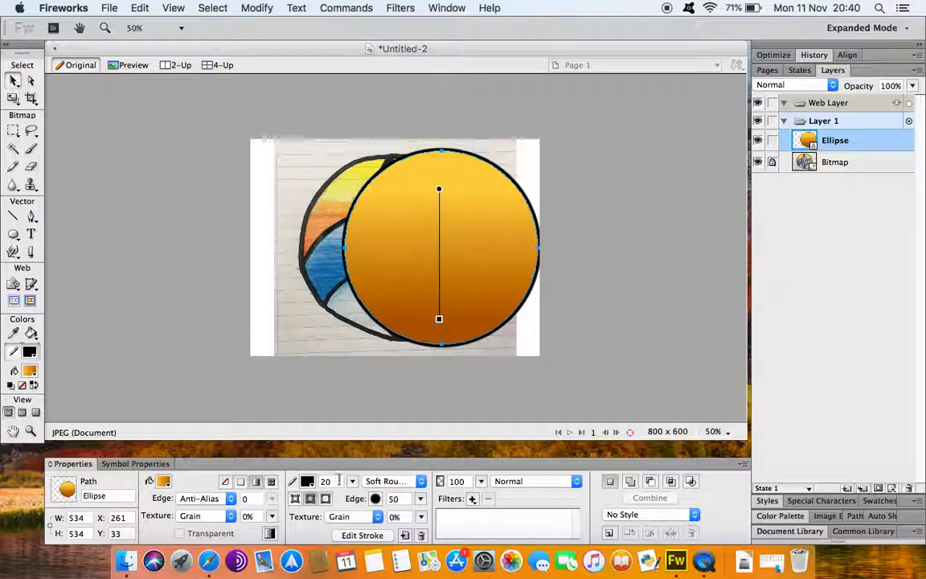
- Place the circle over the round logo sketch at X 133, Y 33 and lock it at 61% opacity
left_click_drag(484, 239, 447, 230)
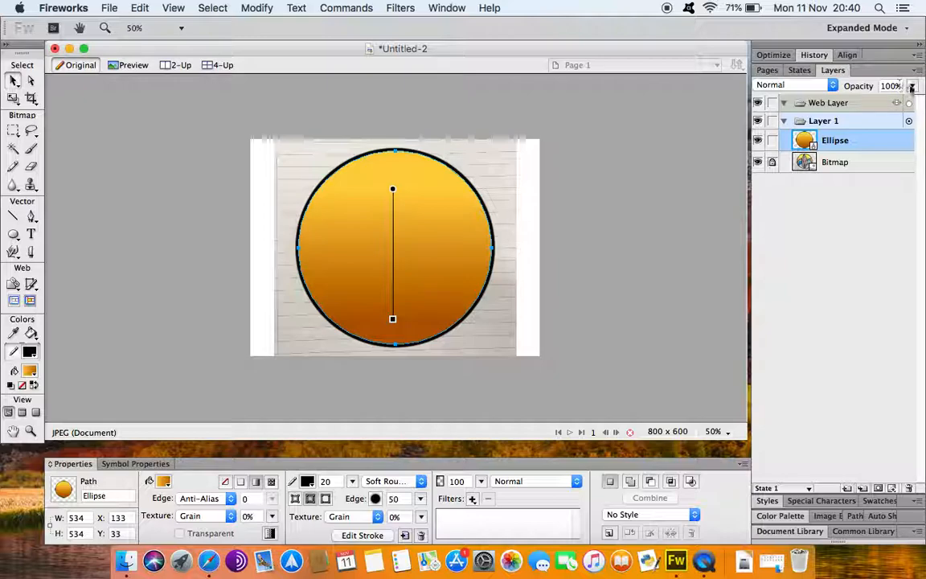
left_click_drag(913, 87, 913, 126)
left_click_drag(912, 86, 913, 84)
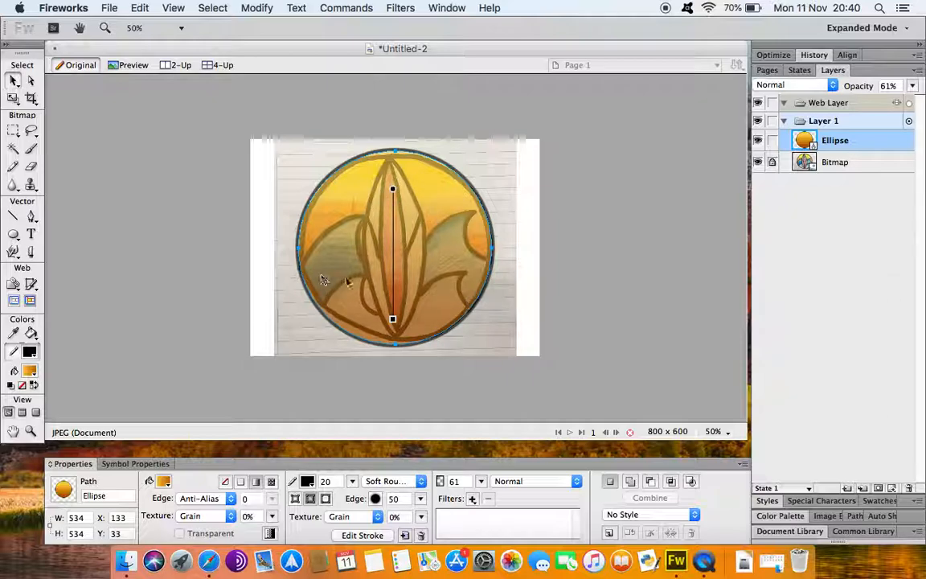
left_click(771, 142)
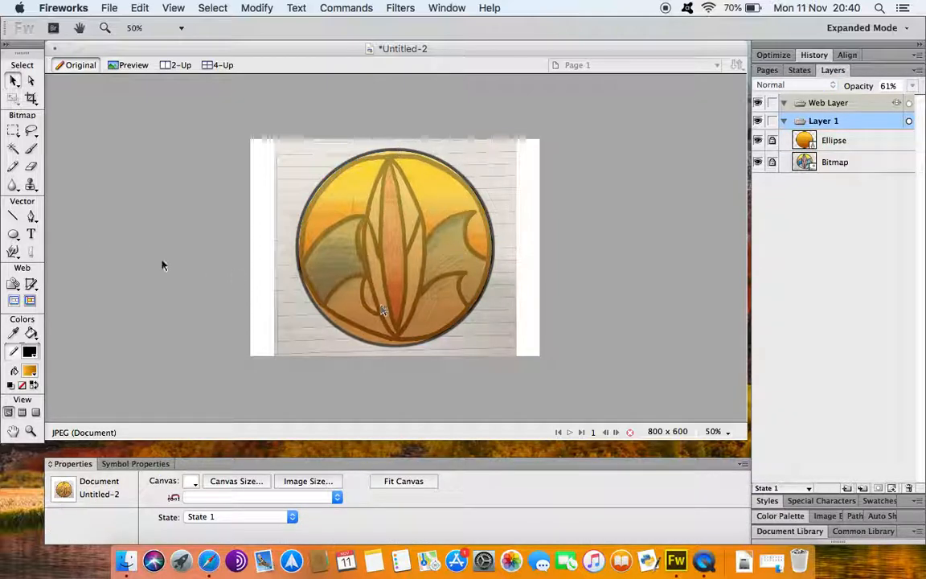
- Trace the surfboard's outer outline, about 163 by 540 pixels, as a closed Pen path with no fill and lock it
left_click(31, 216)
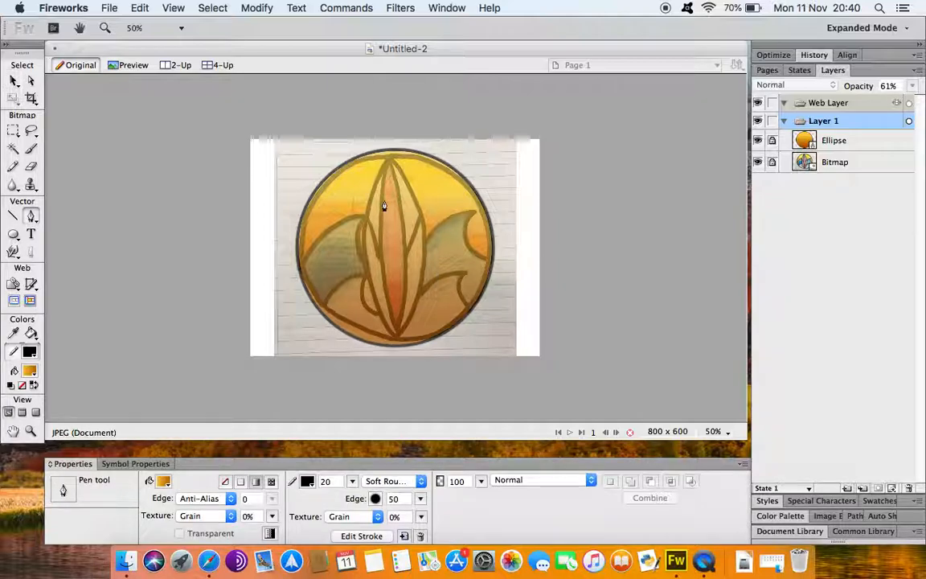
left_click(391, 152)
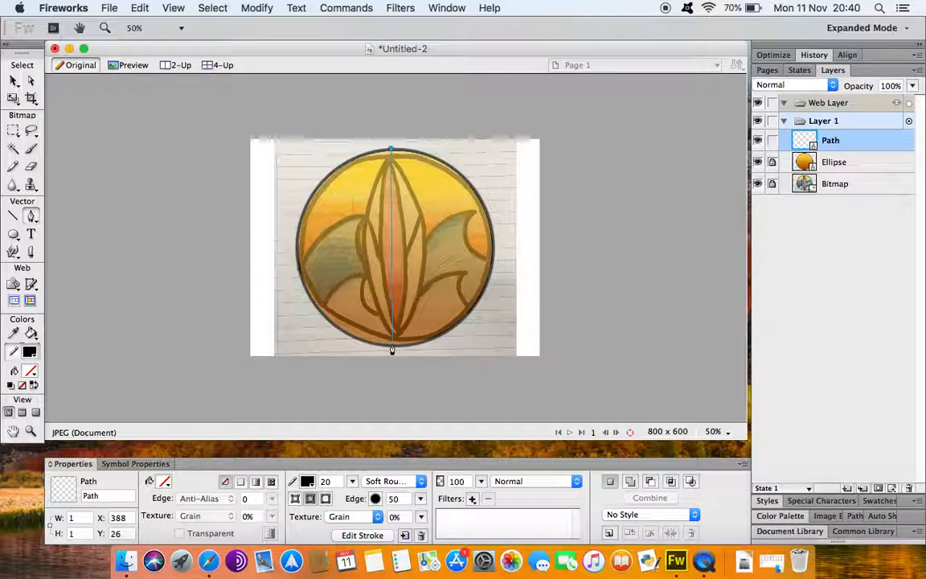
mouse_move(392, 350)
left_mouse_down()
mouse_move(453, 393)
mouse_move(471, 434)
mouse_move(467, 467)
mouse_move(455, 463)
left_mouse_up()
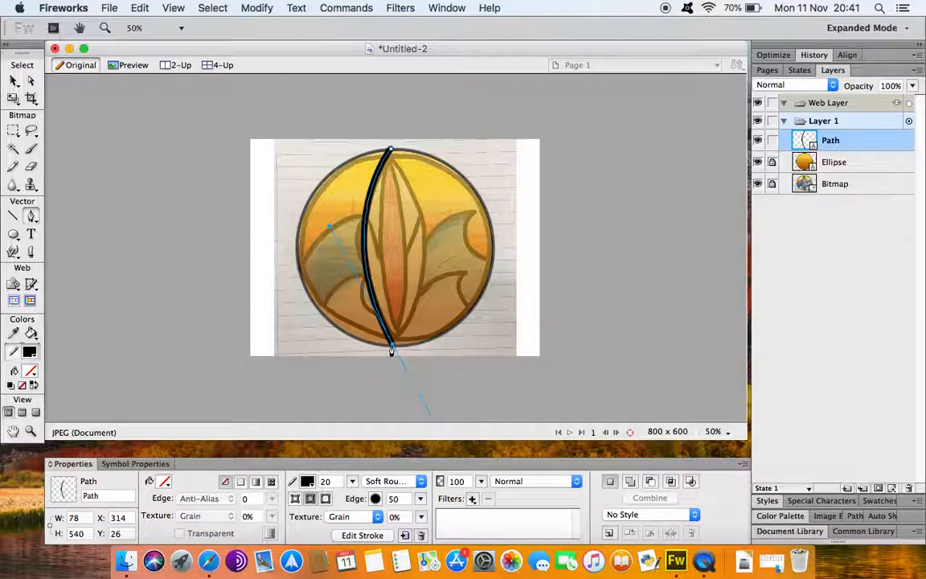
left_click_drag(451, 338, 416, 351)
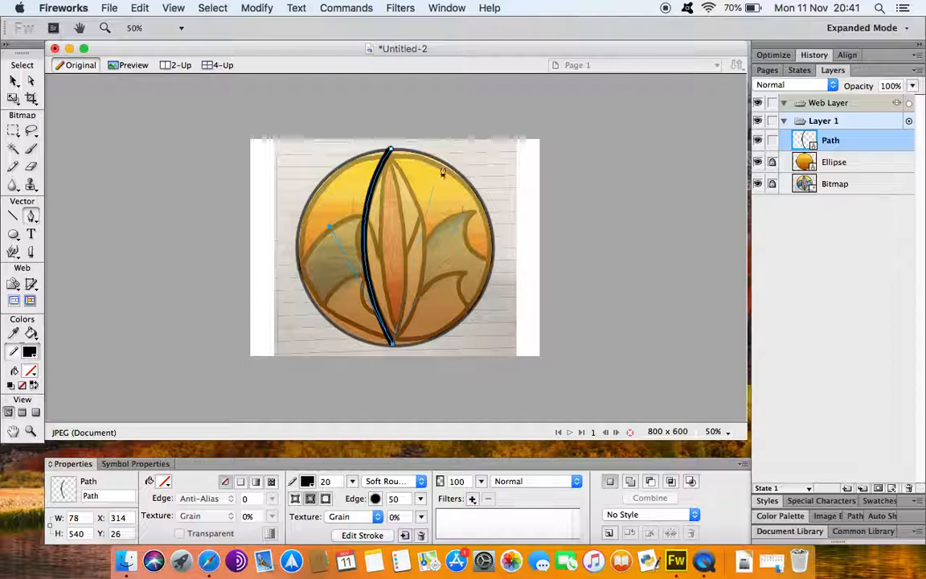
left_click_drag(391, 153, 320, 65)
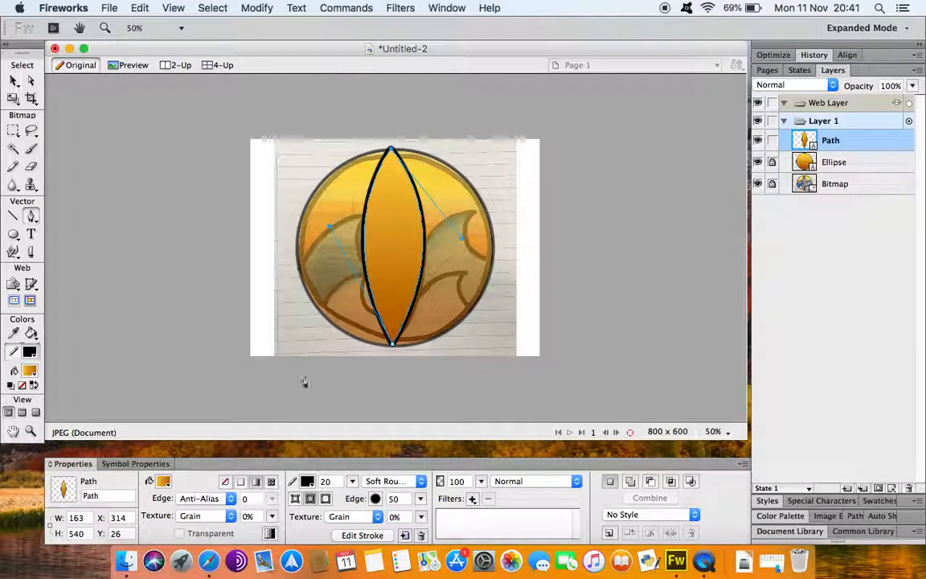
left_click(225, 480)
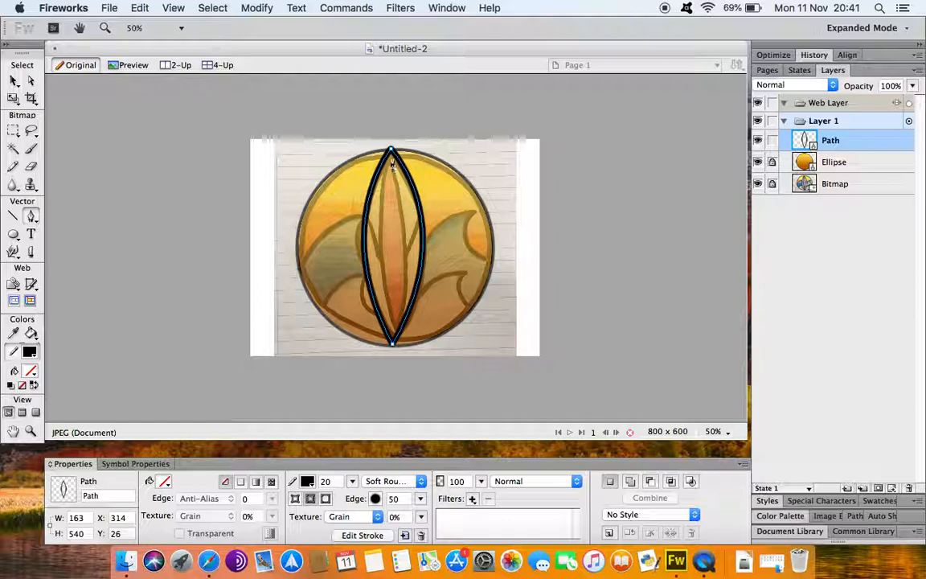
key("super+d")
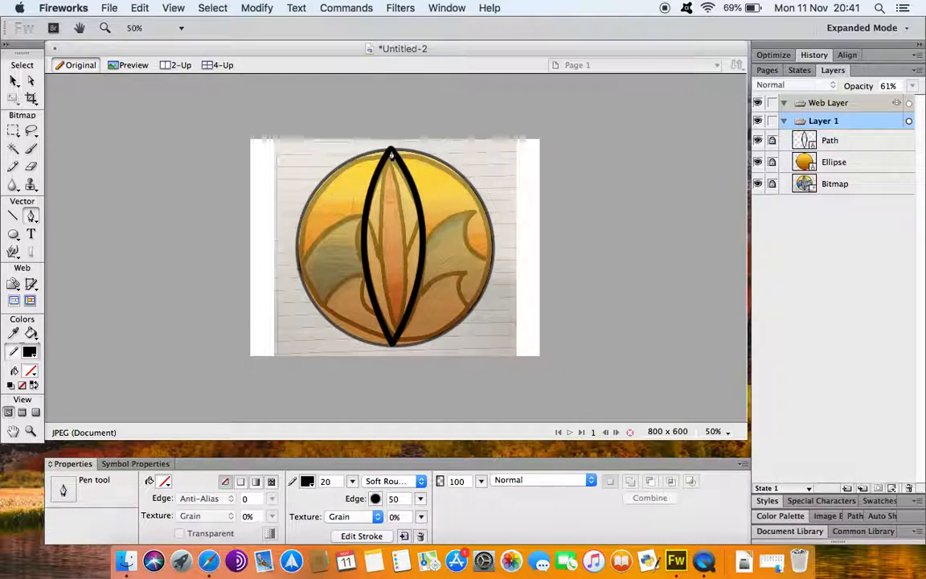
- Trace the surfboard's narrow centre stripe, about 80 by 526 pixels, as a closed curved Pen path and lock it
left_click(391, 152)
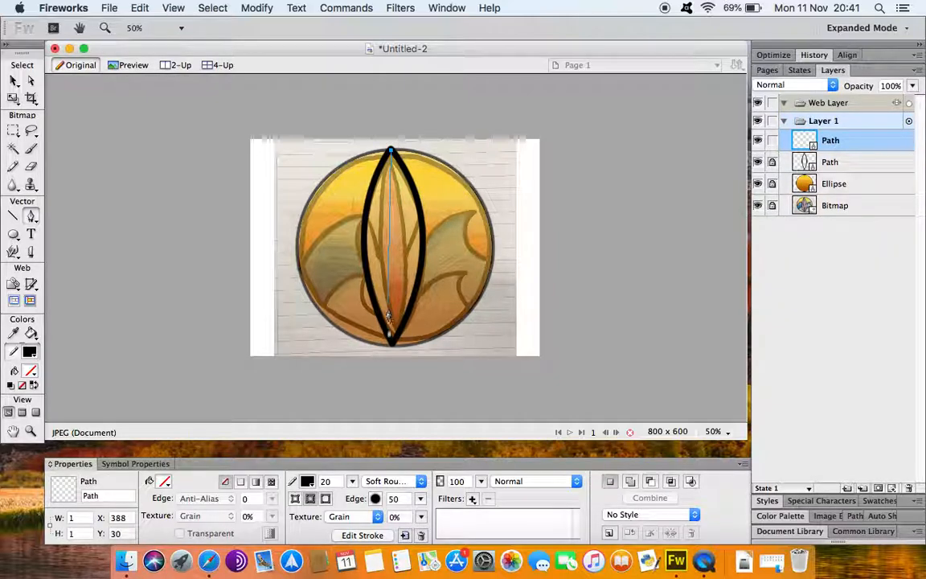
mouse_move(392, 345)
left_mouse_down()
mouse_move(417, 388)
mouse_move(422, 450)
left_mouse_up()
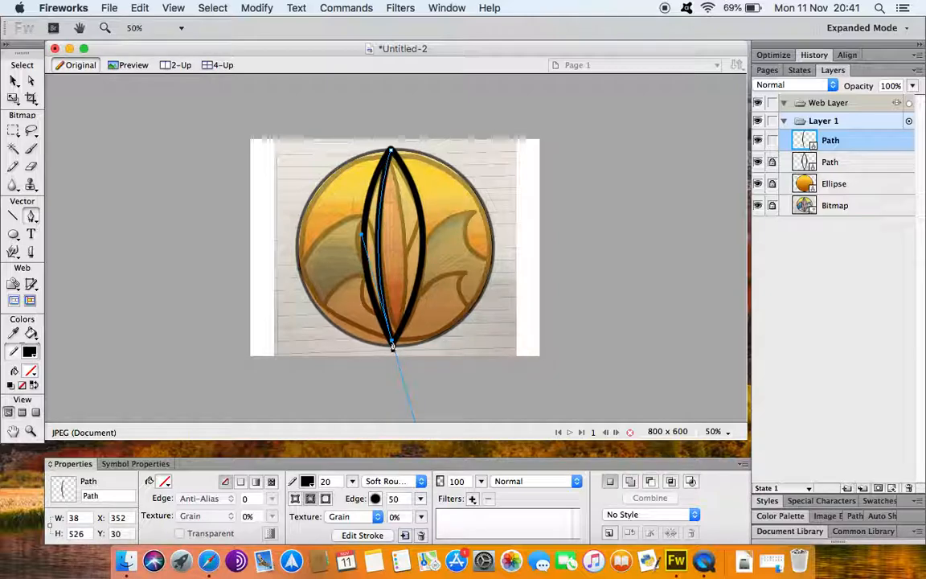
mouse_move(392, 150)
left_mouse_down()
mouse_move(351, 79)
mouse_move(355, 54)
left_mouse_up()
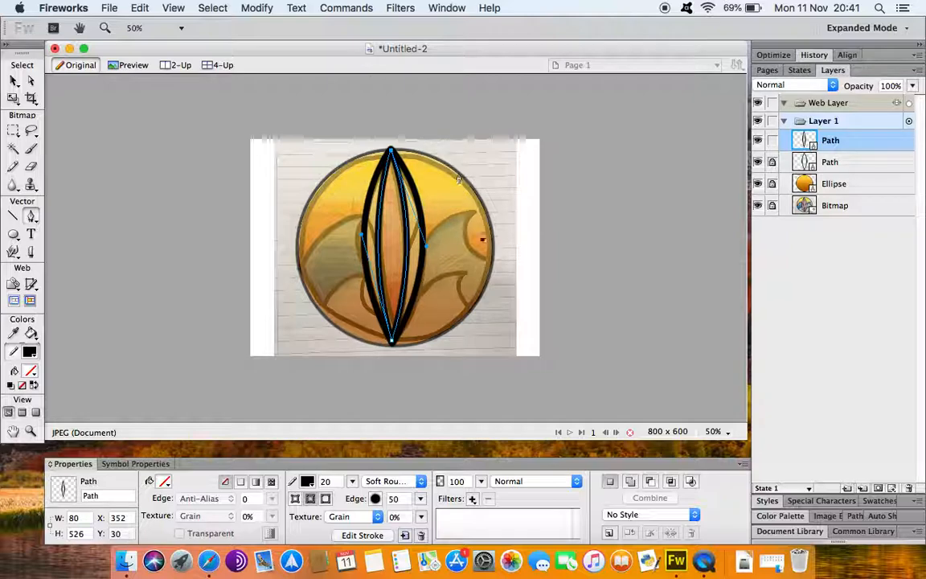
left_click(773, 141)
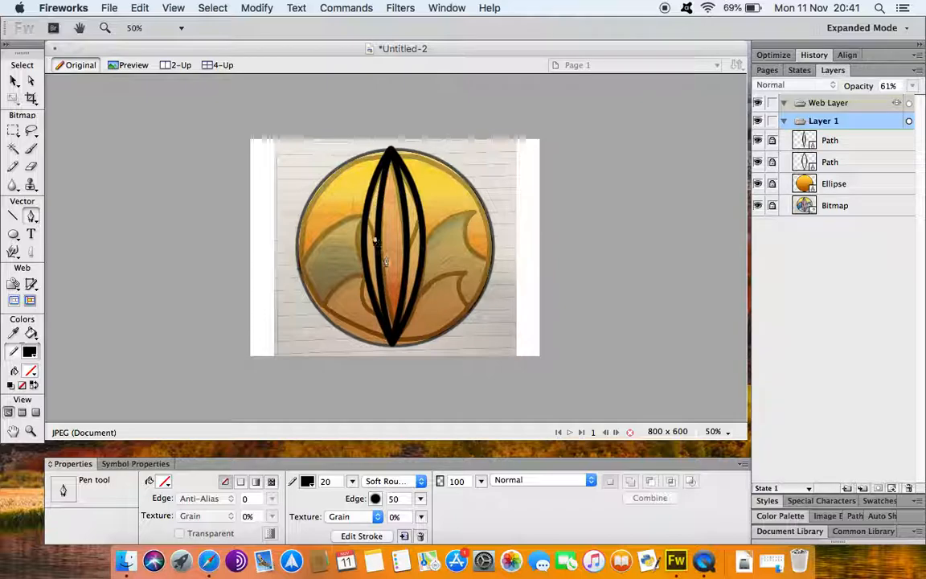
- Trace the V-shaped line across the surfboard as a curved, unfilled Pen path about 148 by 194 pixels and lock it
left_click(366, 218)
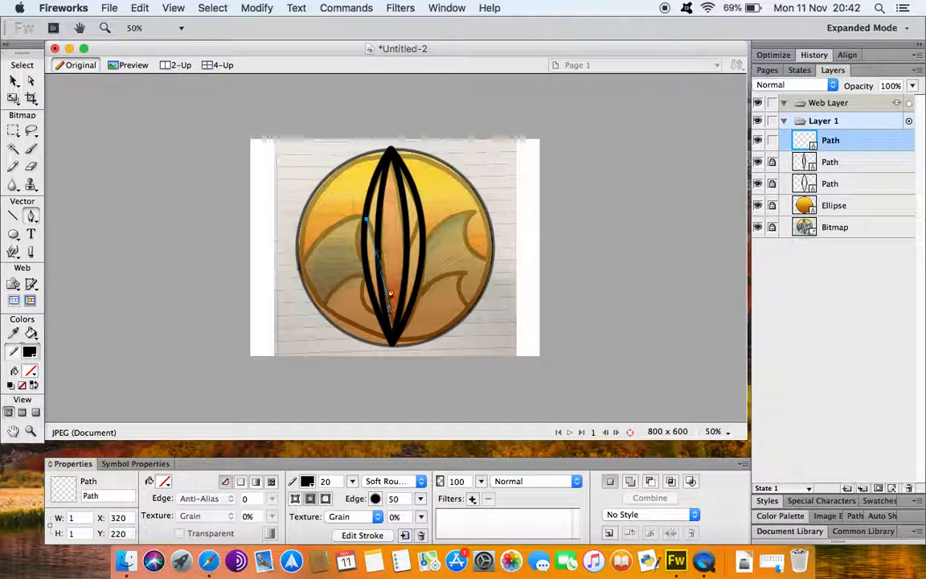
left_click_drag(390, 286, 393, 333)
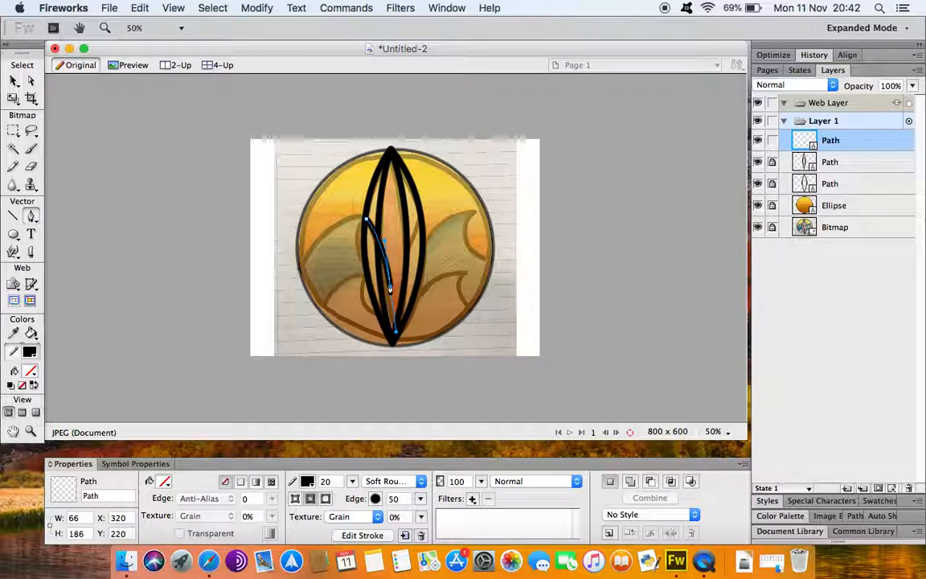
left_click_drag(420, 217, 422, 192)
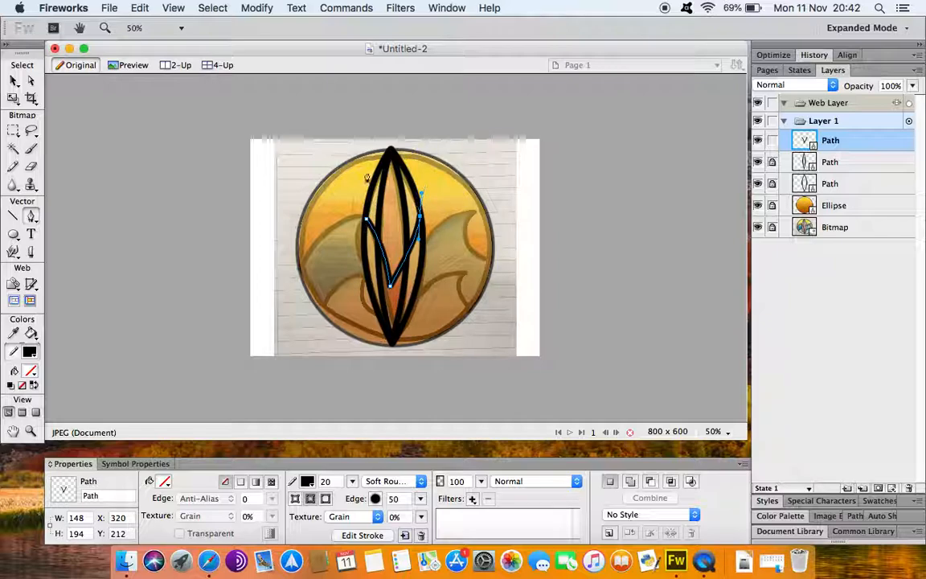
left_click(366, 219)
- Hide the V-shaped path, the centre stripe and the surfboard outline, keeping the circle and the photo displayed
left_click(757, 140)
left_click(757, 162)
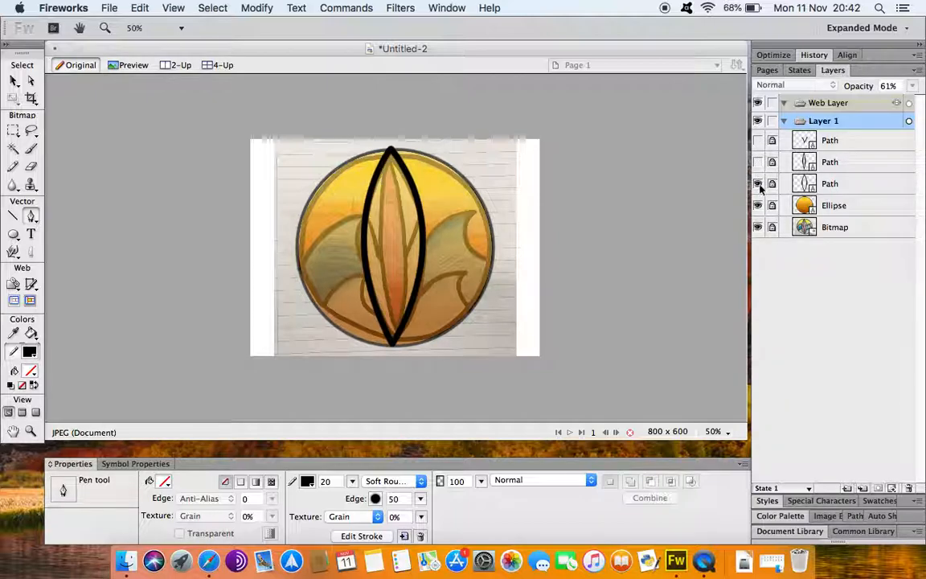
left_click(757, 183)
left_click(757, 205)
left_click(758, 205)
left_click(757, 206)
left_click(758, 206)
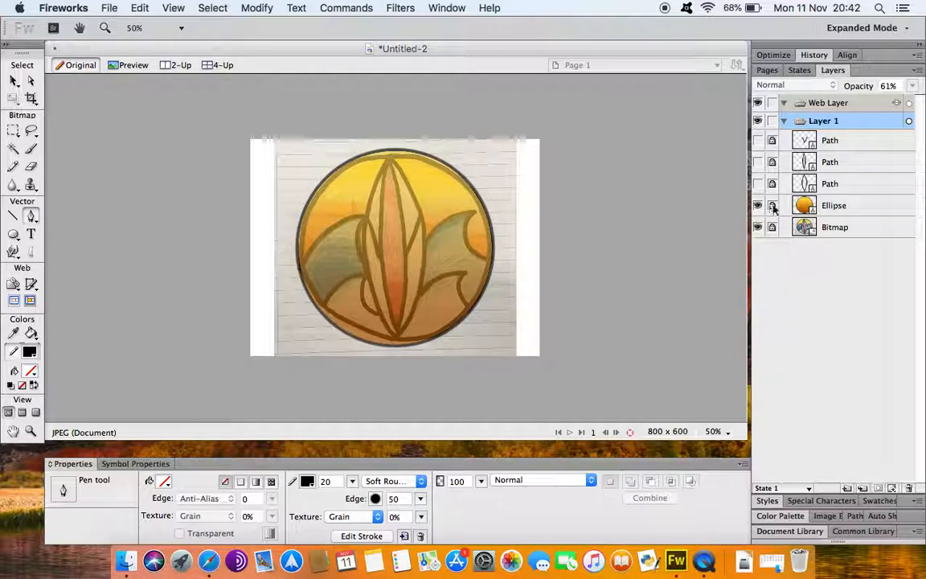
- Unlock the circle and clone it in place twice
left_click(772, 206)
left_click(841, 207)
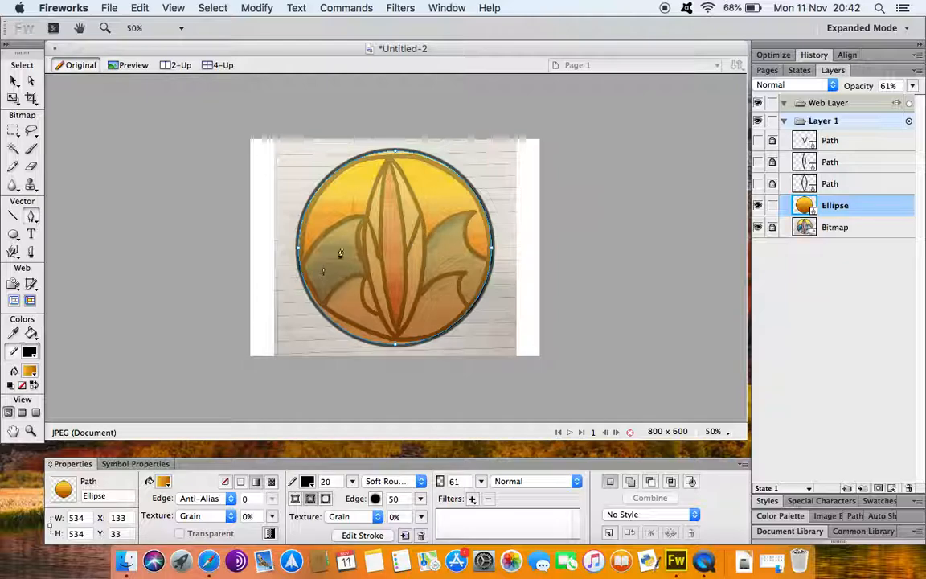
left_click(13, 82)
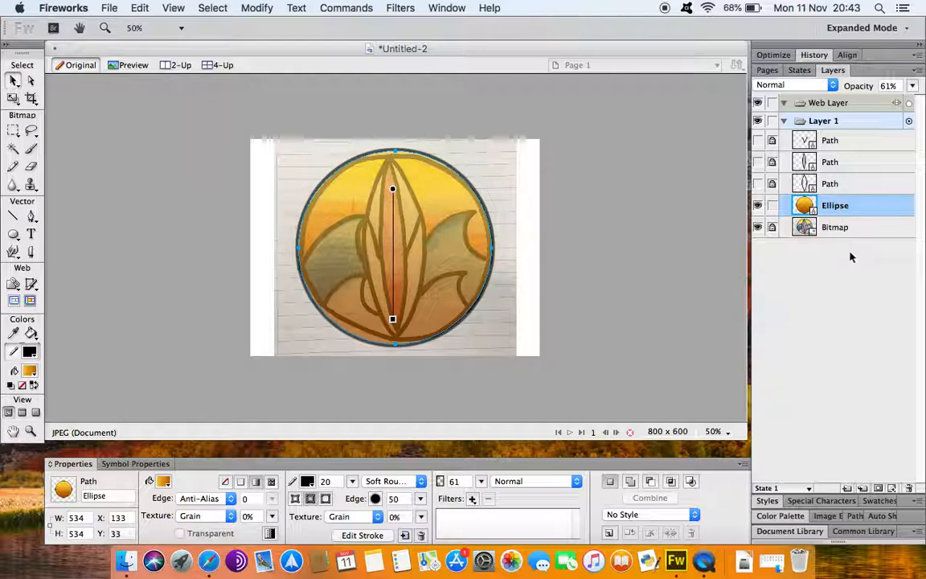
key("super+shift+d")
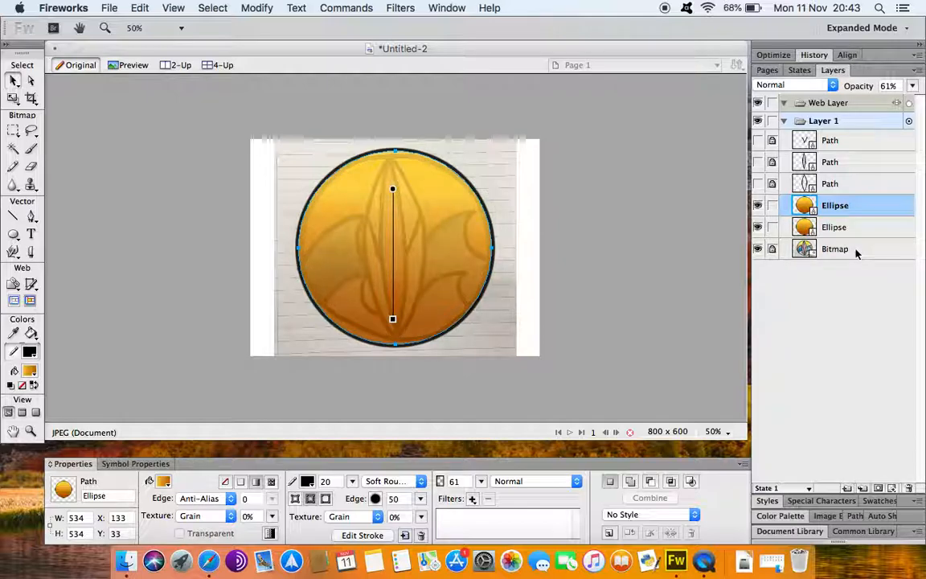
key("super+shift+d")
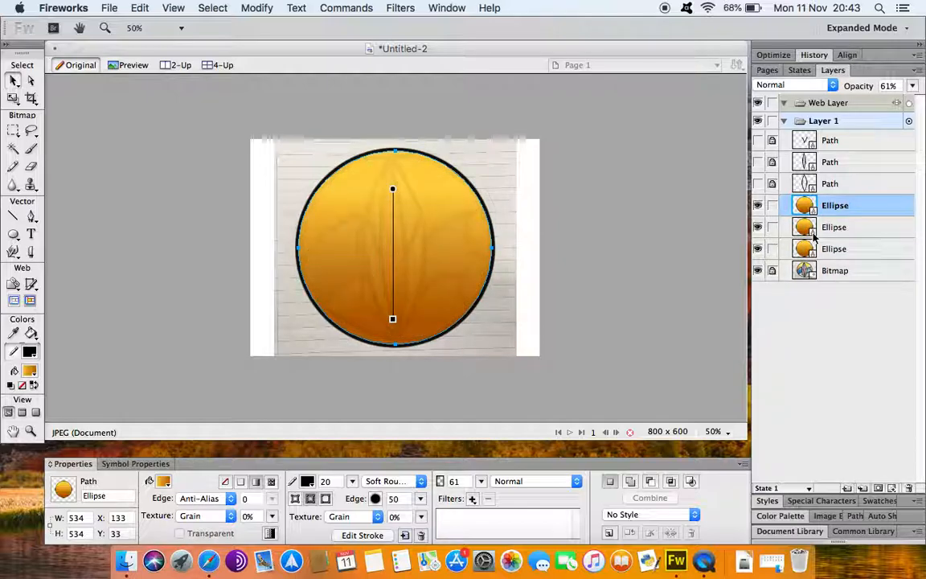
- Lock the lowest circle and hide its two copies
left_click(772, 249)
left_click(757, 206)
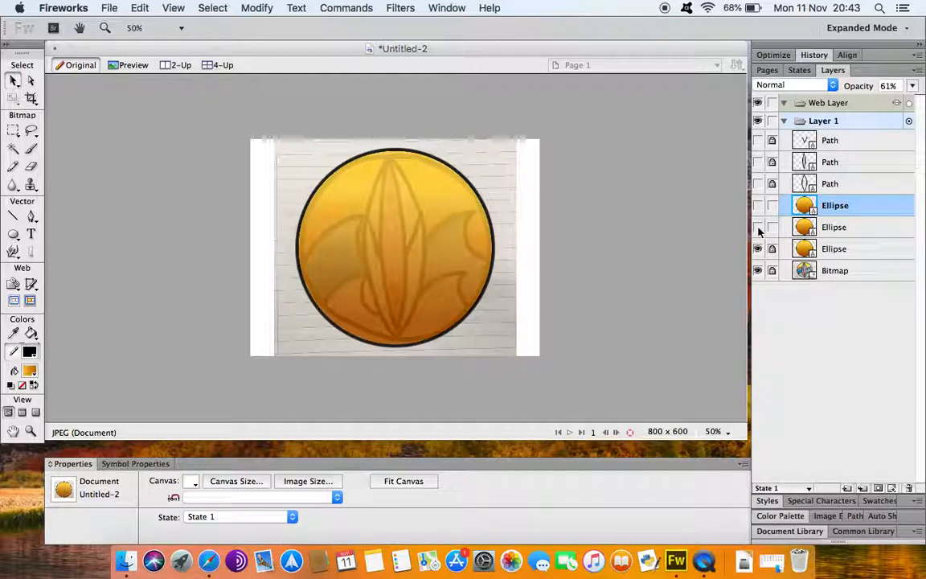
left_click(757, 227)
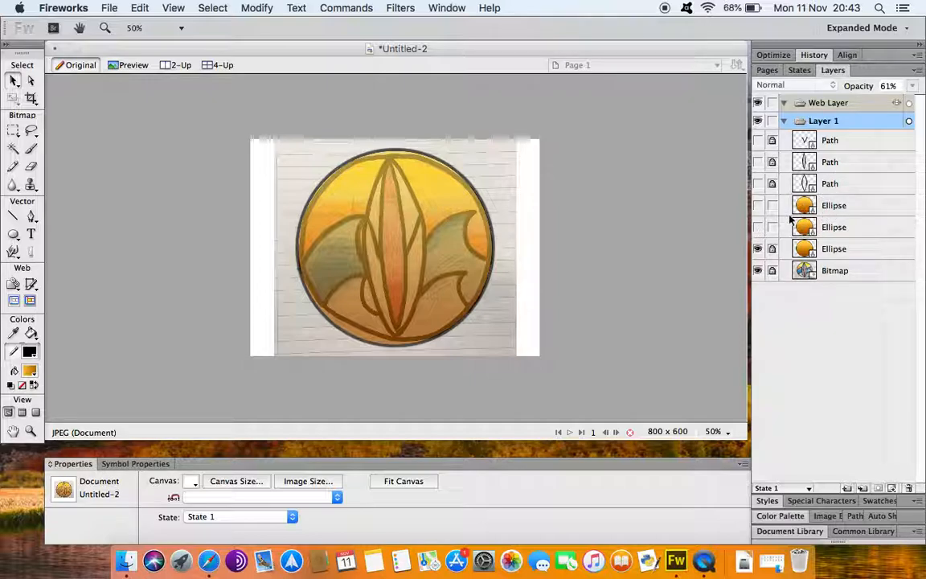
- Trace the crest line of the upper waves across the whole circle with the Pen tool, about 573 by 263 pixels
left_click(31, 216)
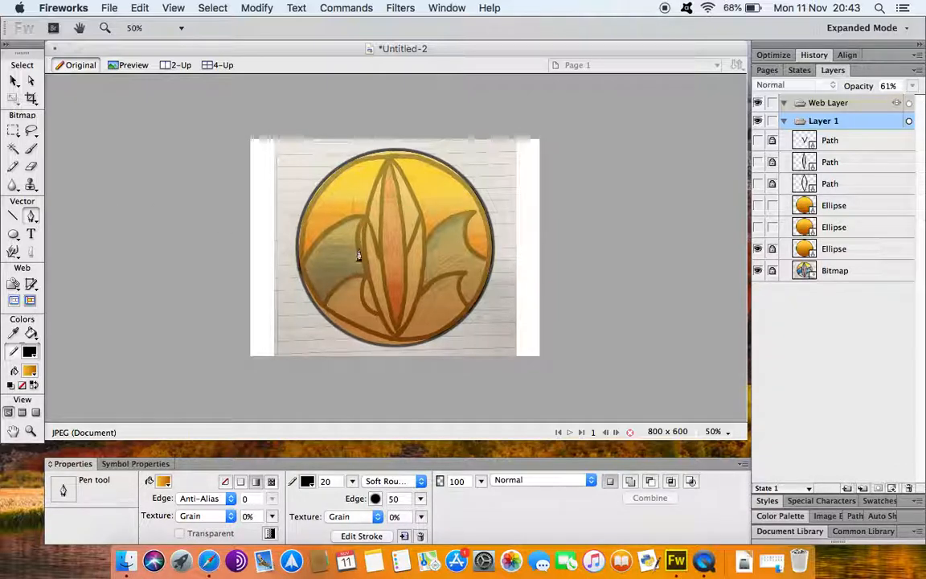
left_click(296, 306)
mouse_move(364, 219)
left_mouse_down()
mouse_move(438, 200)
mouse_move(437, 208)
left_mouse_up()
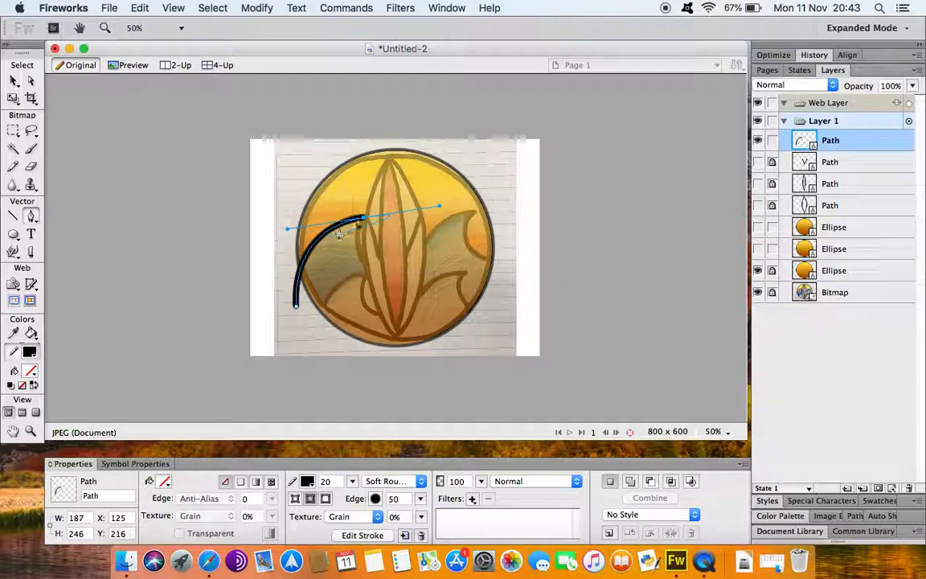
left_click(364, 218)
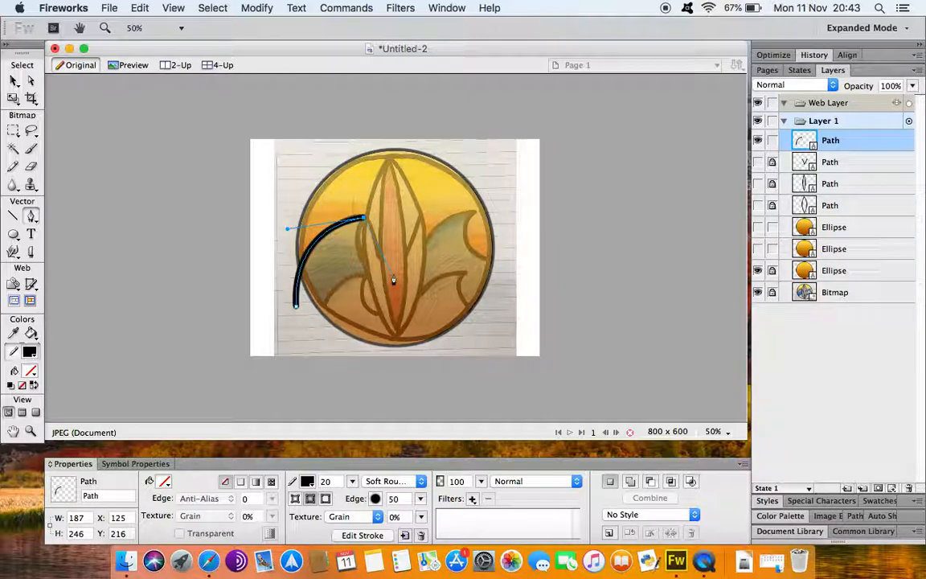
left_click_drag(394, 279, 451, 285)
left_click(394, 274)
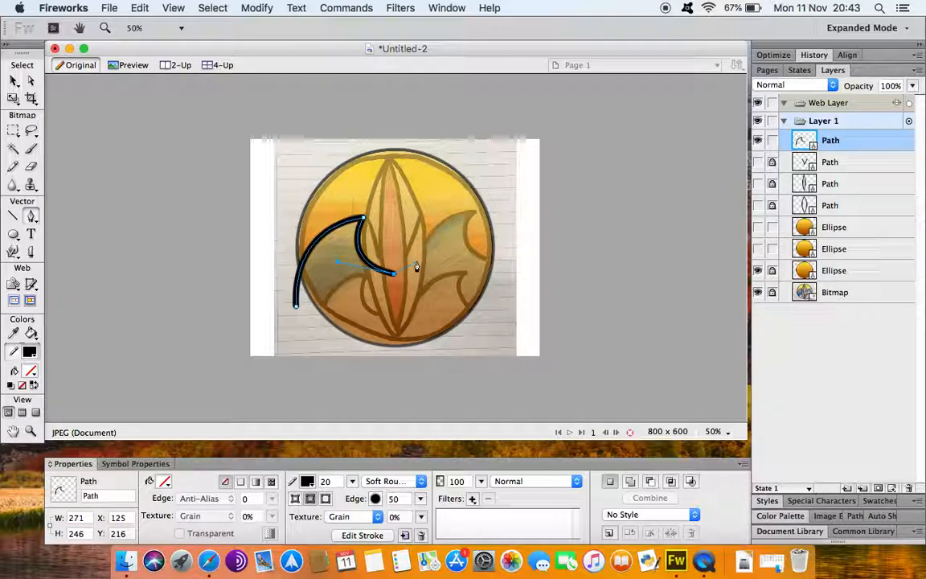
left_click_drag(412, 262, 565, 267)
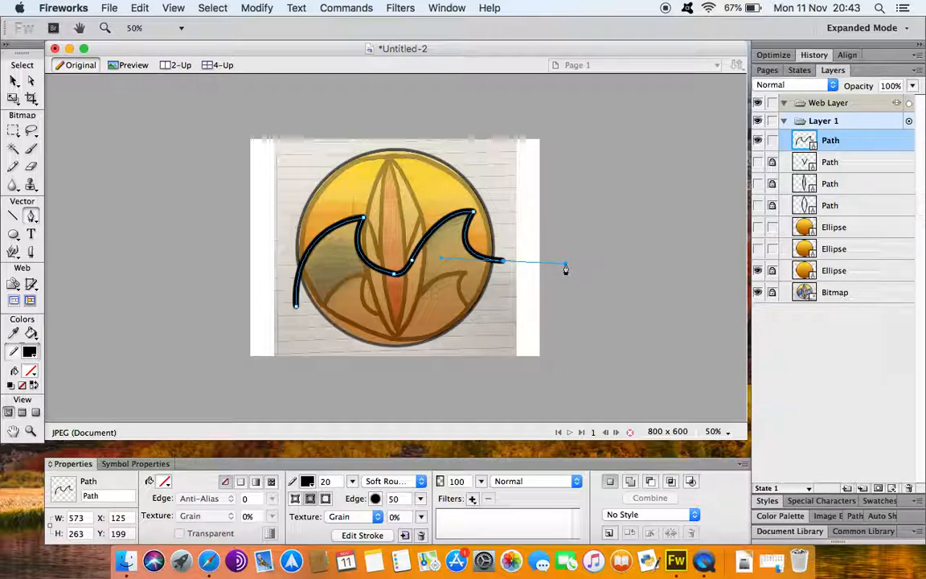
- Continue the wave path around the outside of the circle's lower half and close it as a shape about 608 by 443 pixels
left_click_drag(503, 268, 510, 322)
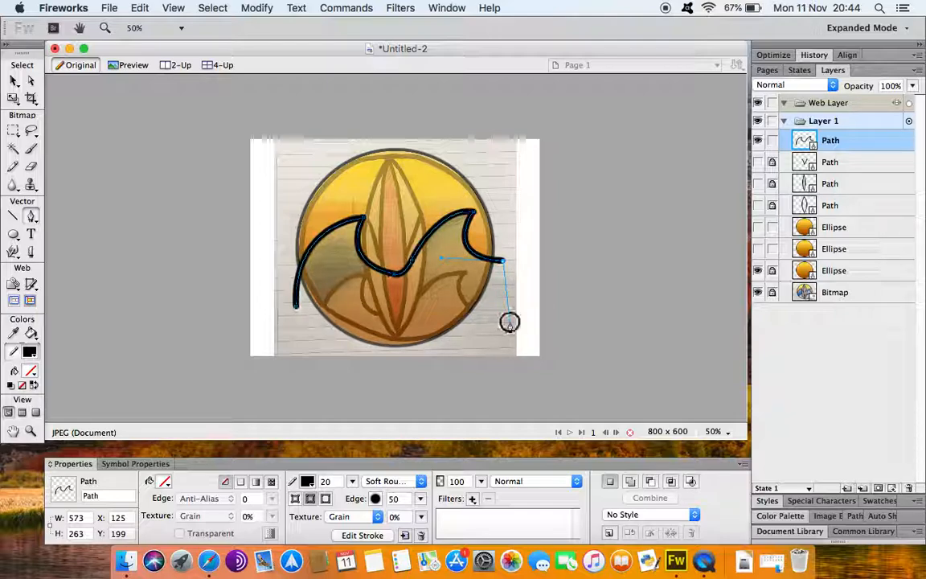
left_click(510, 321)
left_click(452, 370)
left_click(343, 359)
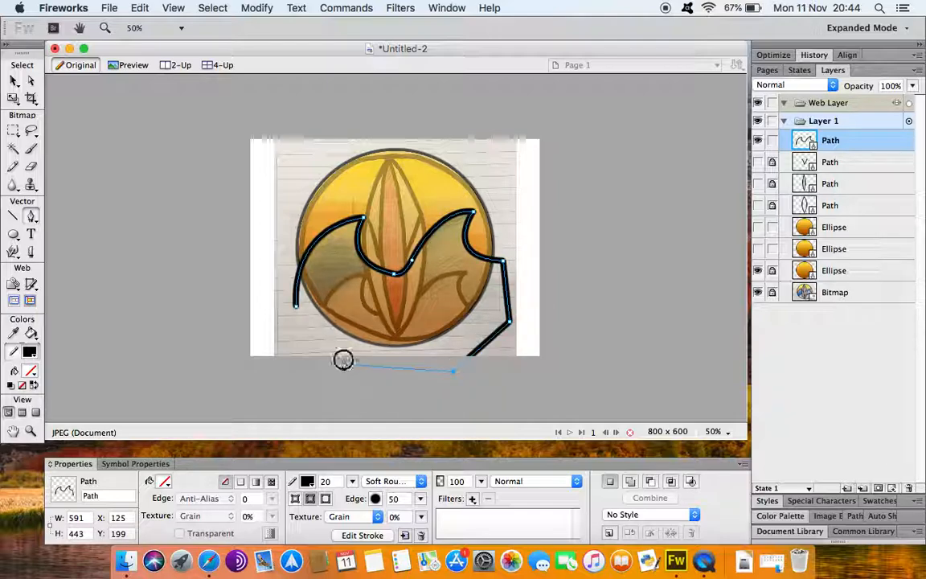
left_click(290, 336)
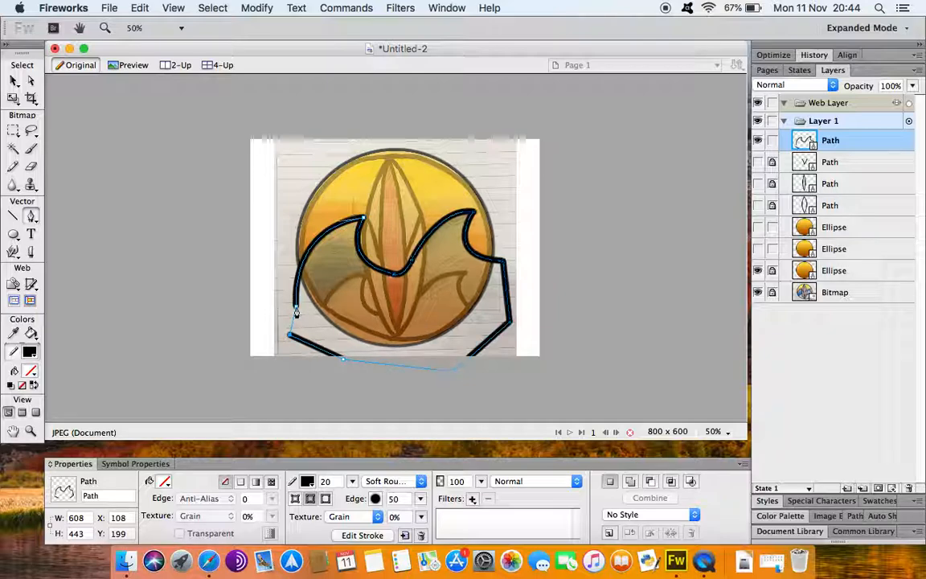
left_click(295, 311)
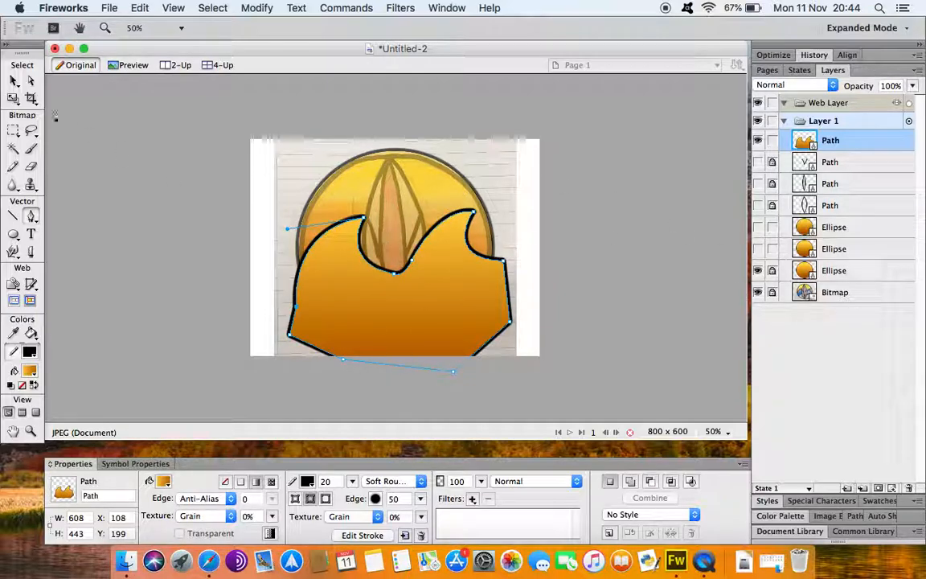
- Show the topmost circle copy and combine it with the wave shape so that only their overlapping area remains
left_click(13, 80)
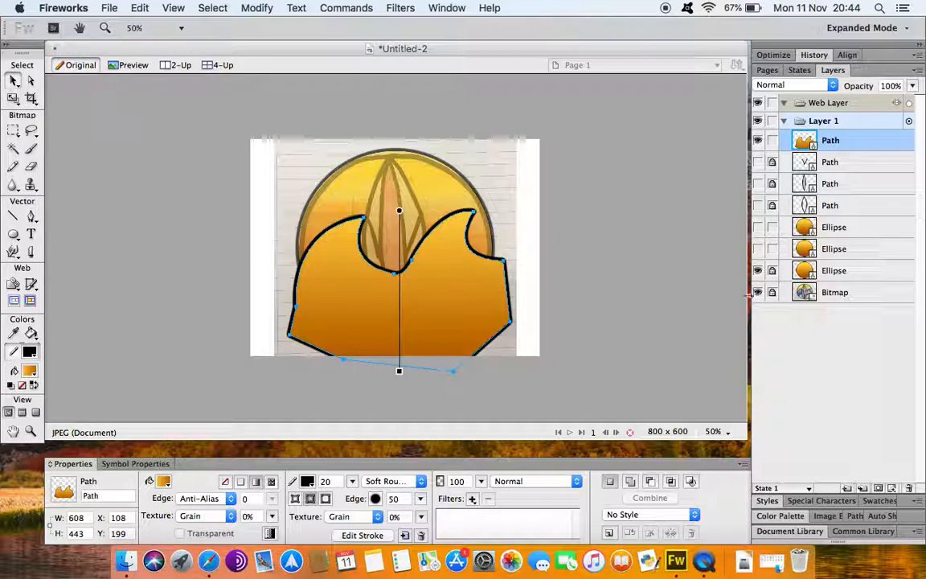
left_click(758, 228)
left_click(836, 228)
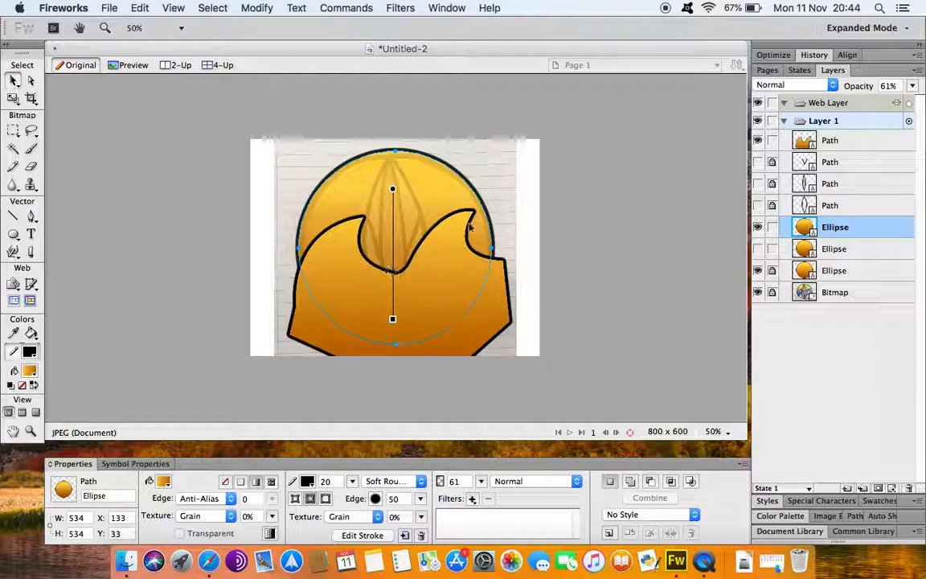
left_click(832, 141, "shift")
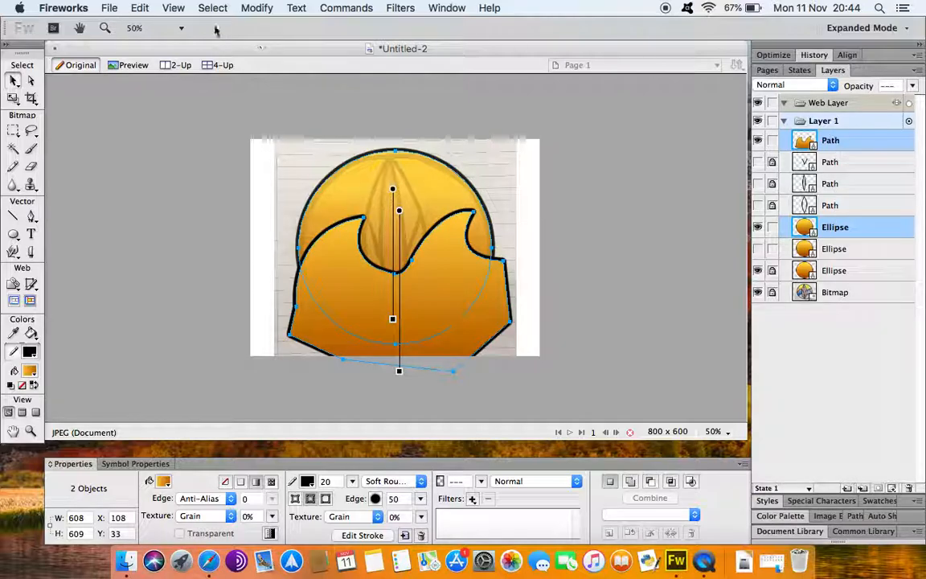
left_click(254, 8)
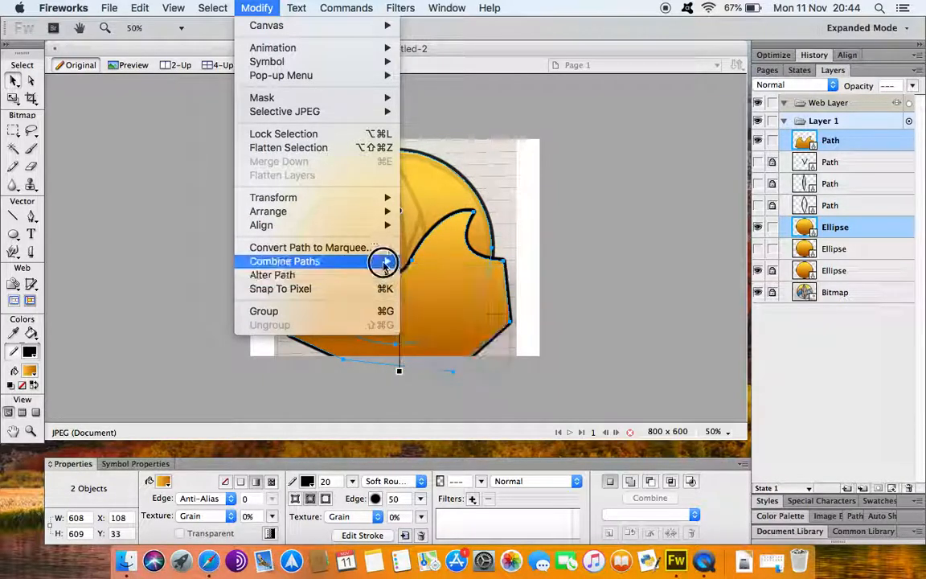
mouse_move(385, 266)
left_click(440, 337)
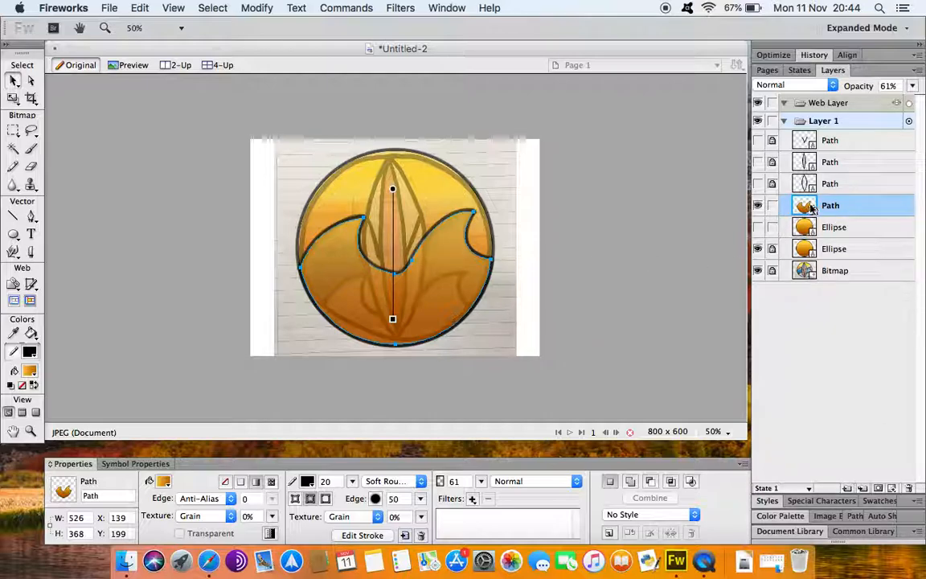
- Raise the combined wave shape's opacity to 100% and hide it
left_click(759, 206)
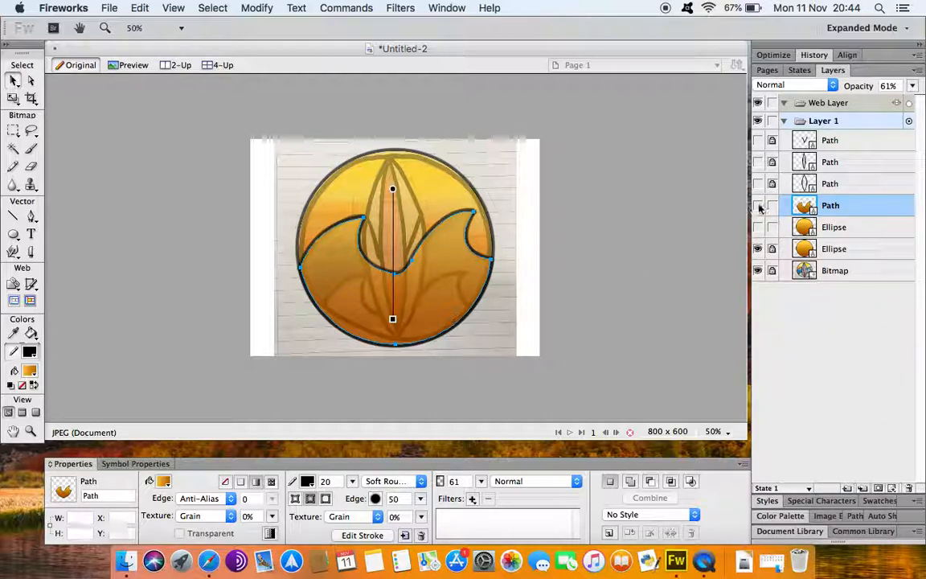
left_click(758, 206)
left_click(842, 208)
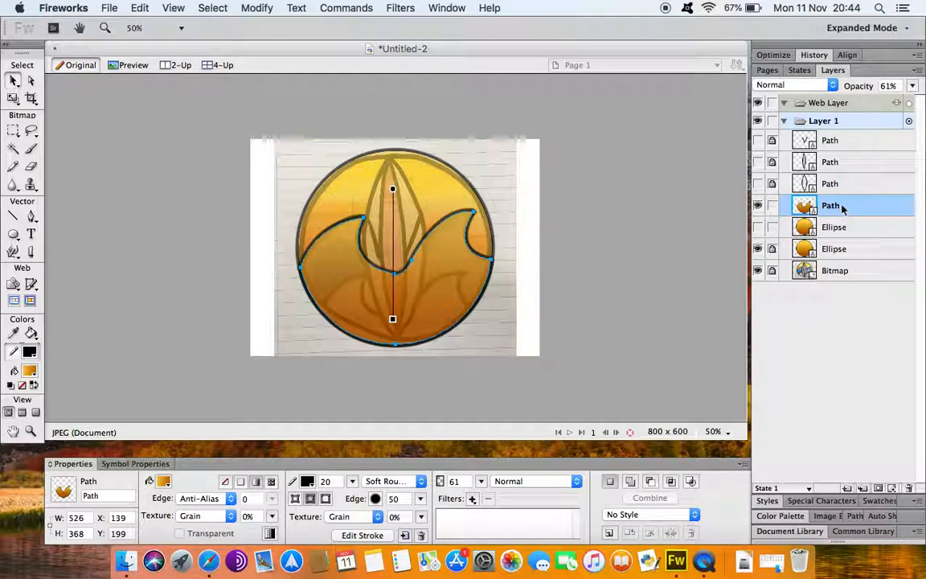
left_click_drag(915, 84, 912, 52)
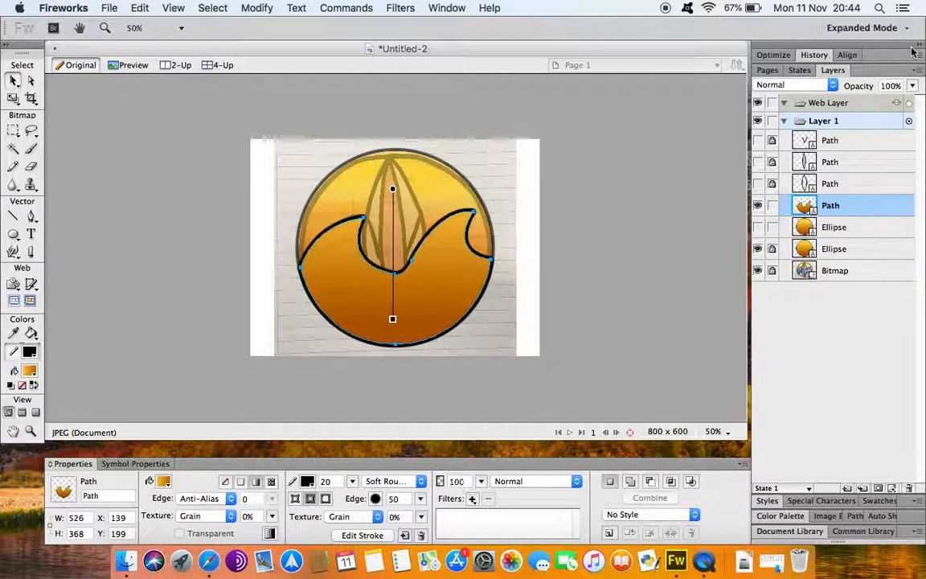
left_click(758, 206)
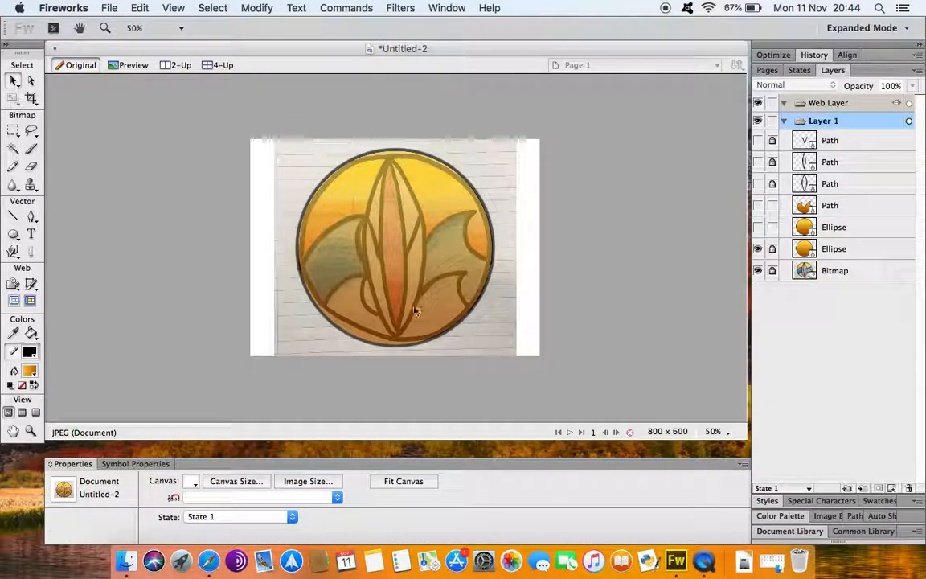
- Trace the crest line of the lower waves across the circle with the Pen tool, about 448 by 162 pixels
left_click(31, 214)
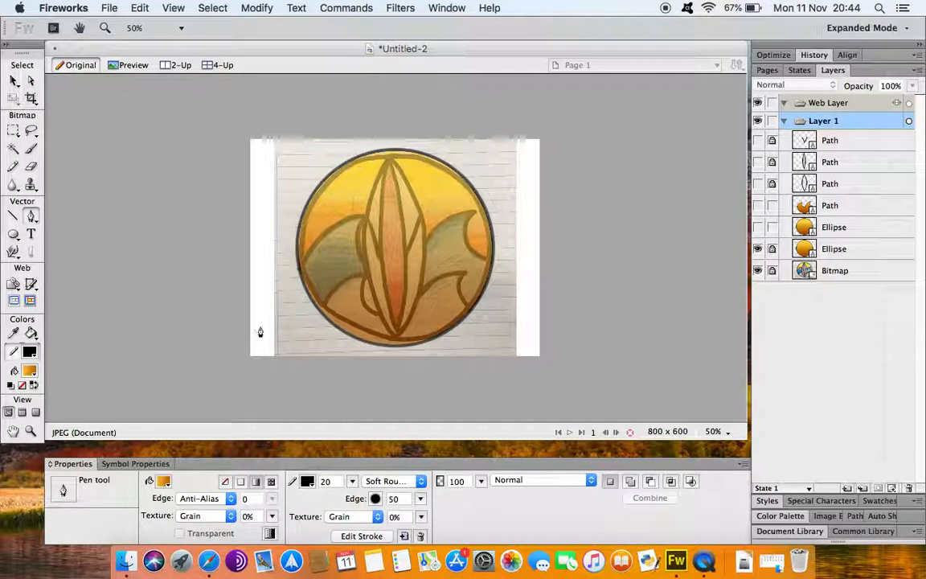
left_click_drag(318, 329, 357, 276)
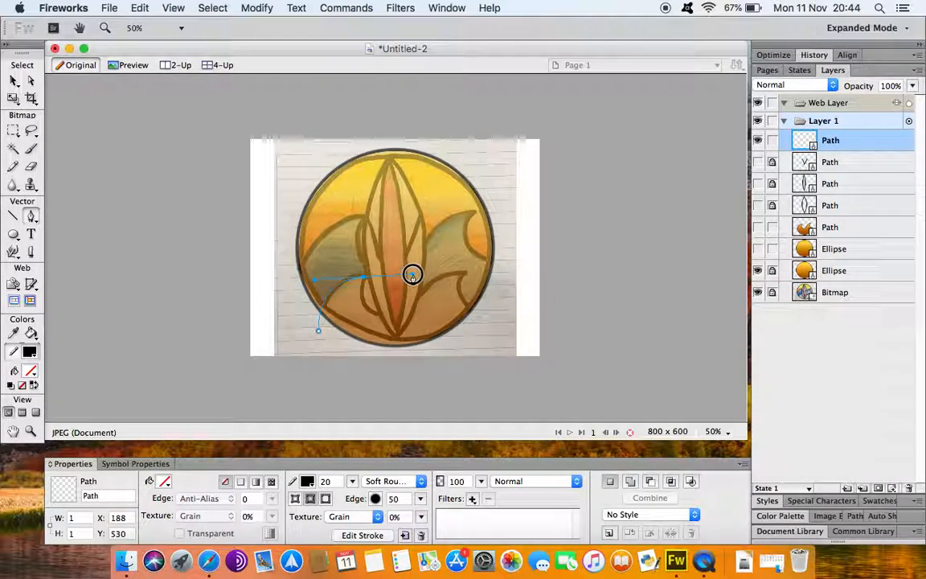
left_click_drag(363, 277, 397, 278)
left_click(364, 278)
mouse_move(394, 316)
left_mouse_down()
mouse_move(435, 293)
mouse_move(438, 303)
mouse_move(393, 311)
mouse_move(417, 301)
left_mouse_up()
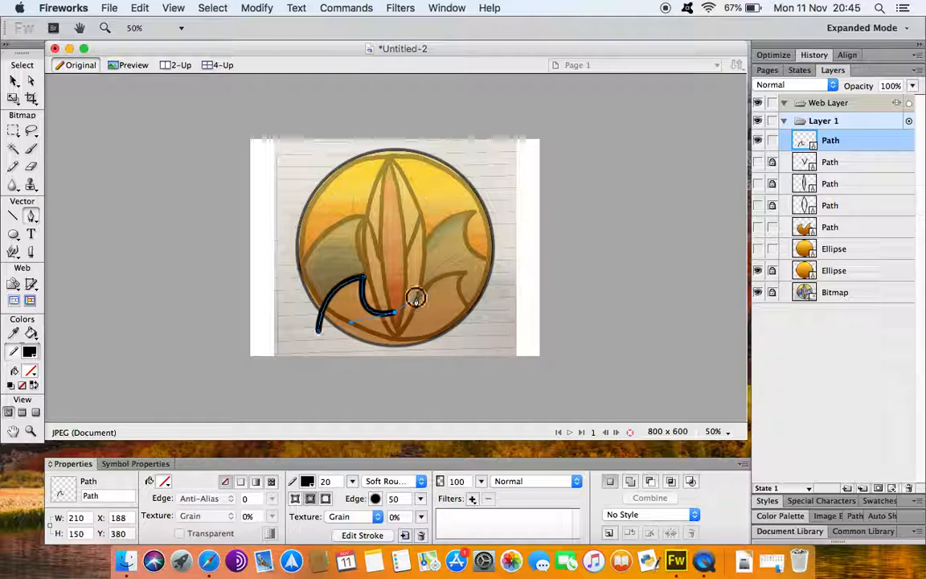
left_click(422, 294)
left_click_drag(465, 277, 506, 275)
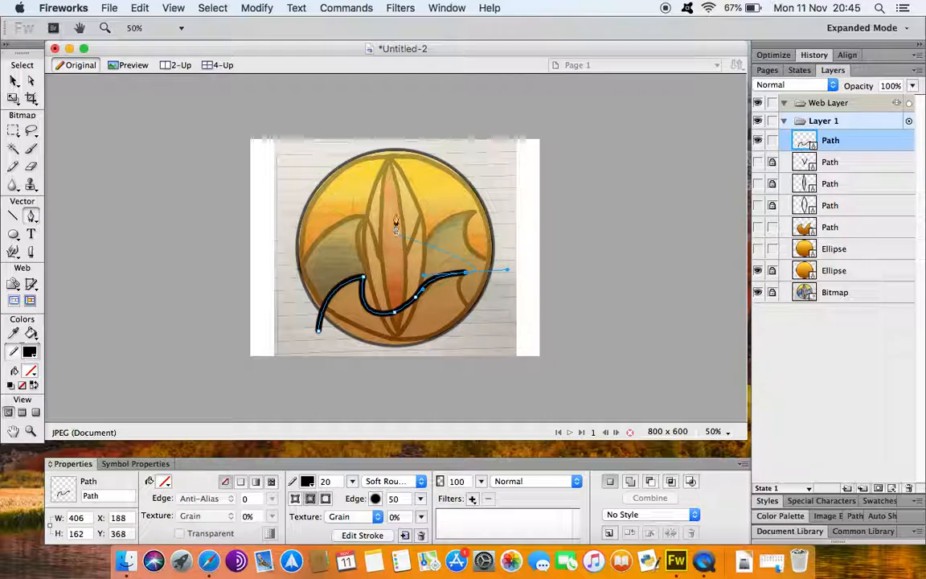
left_click(464, 275)
left_click_drag(480, 318, 523, 333)
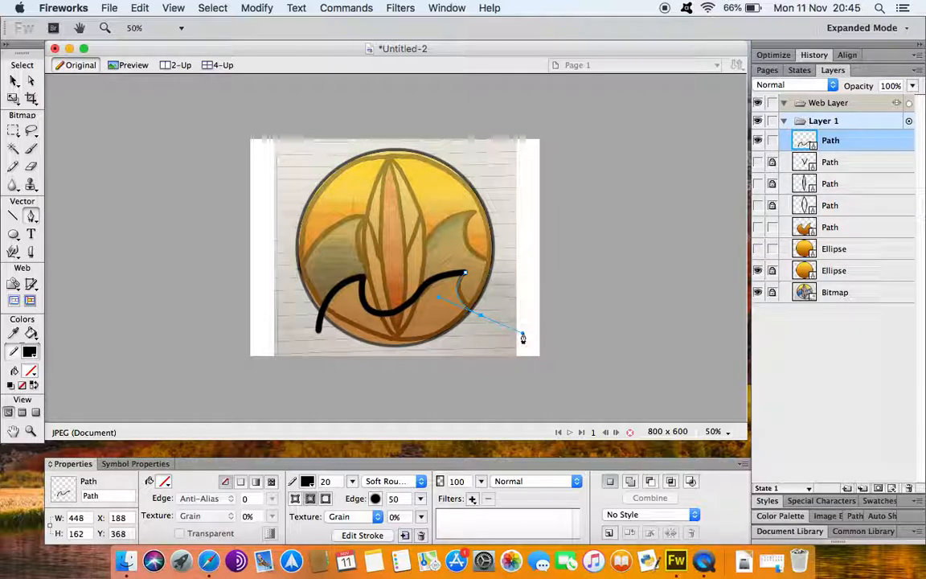
left_click(480, 316)
- Continue the lower wave path outside the circle's bottom edge and close it as a shape about 448 by 270 pixels
left_click(470, 346)
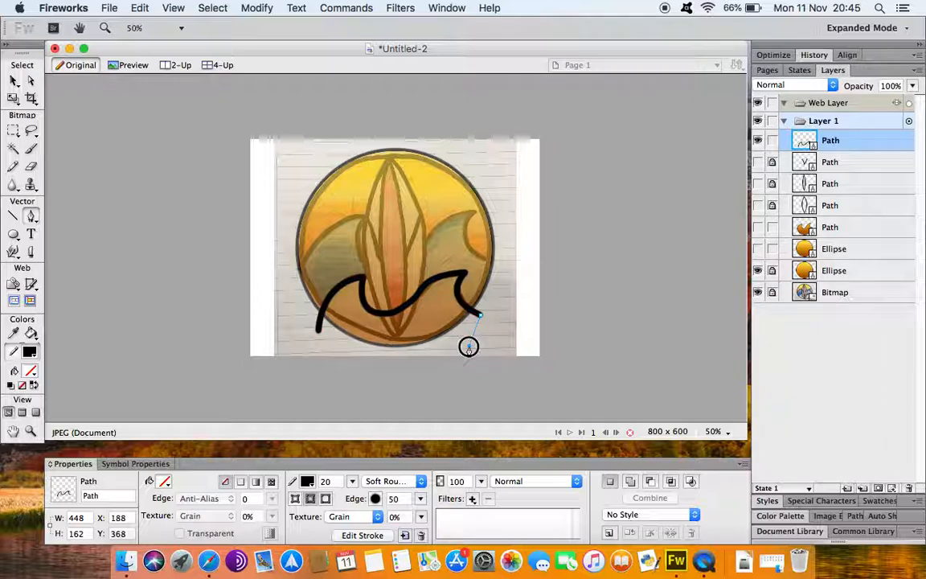
left_click(414, 369)
left_click(352, 366)
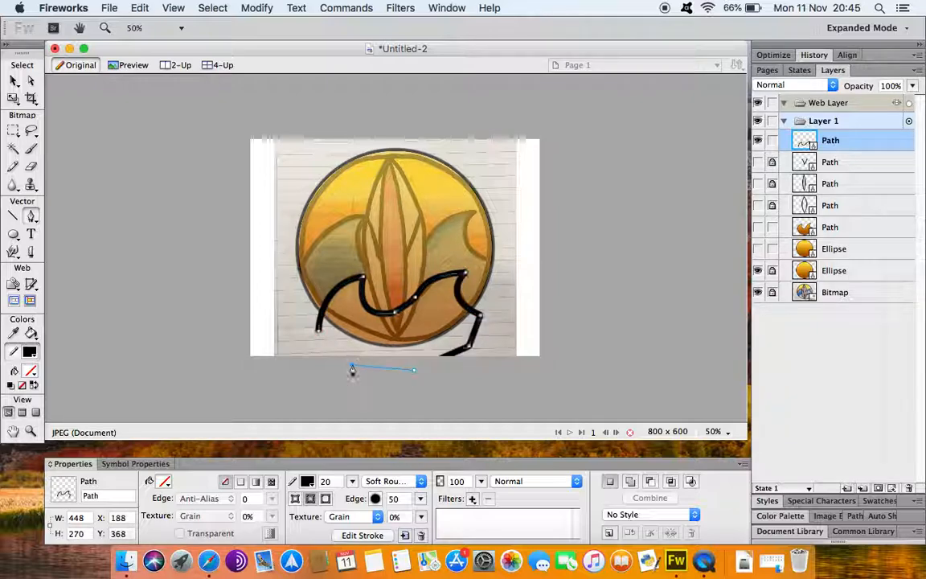
left_click(317, 332)
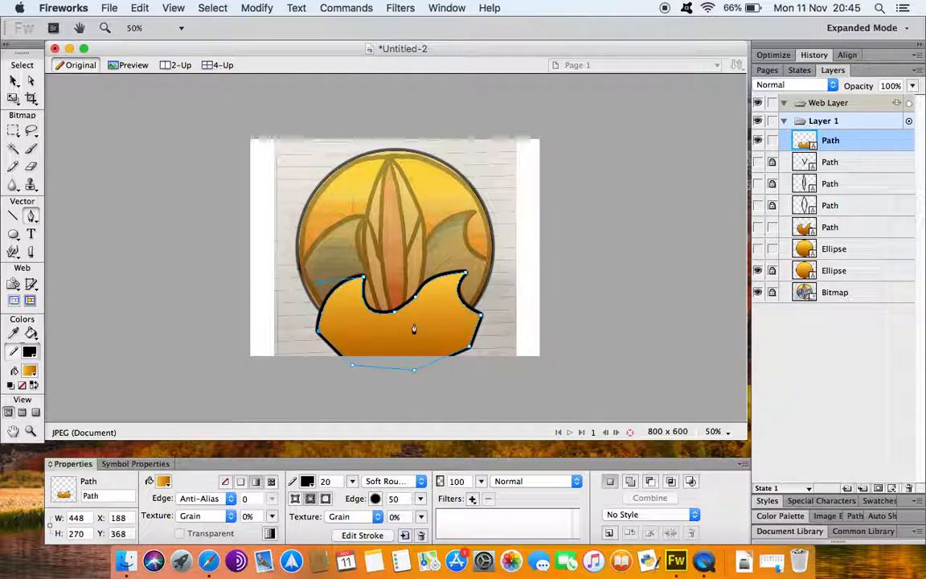
- Show the hidden circle copy and crop it with the lower wave shape so that only their overlapping area remains
left_click(14, 80)
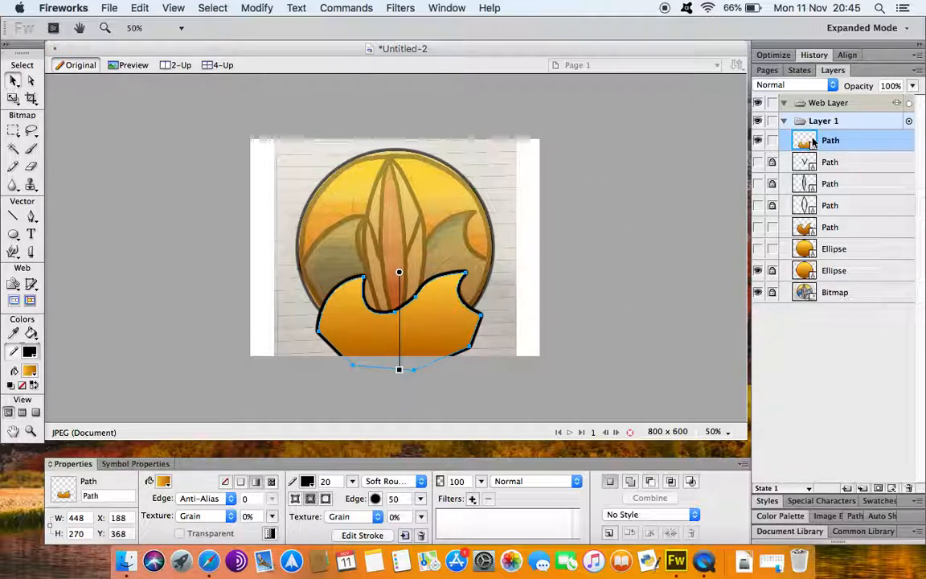
left_click(758, 248)
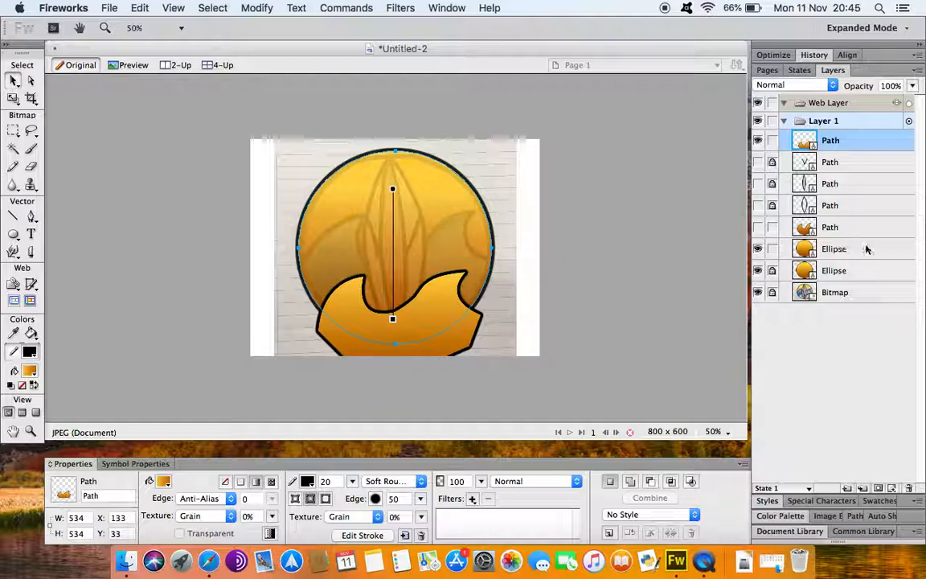
left_click(837, 250)
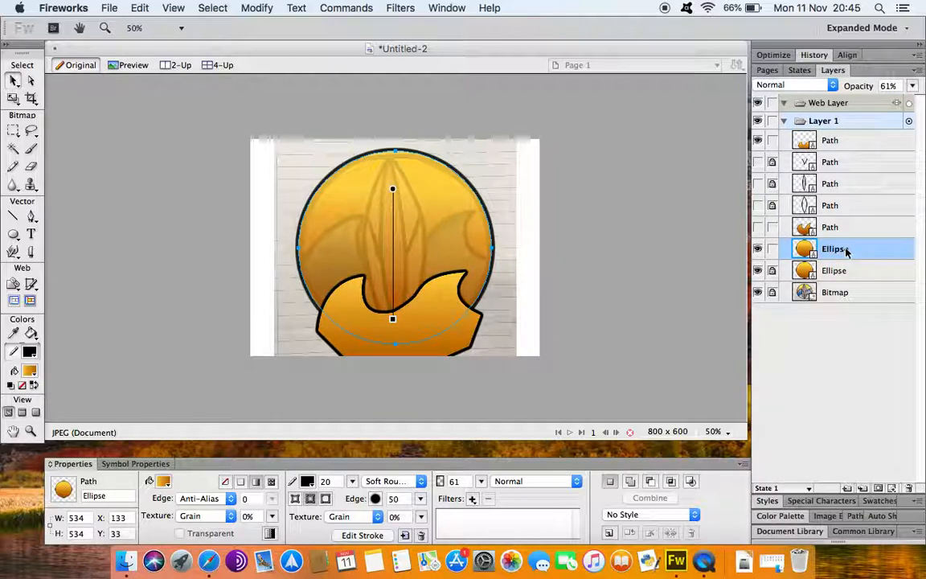
left_click(850, 141, "shift")
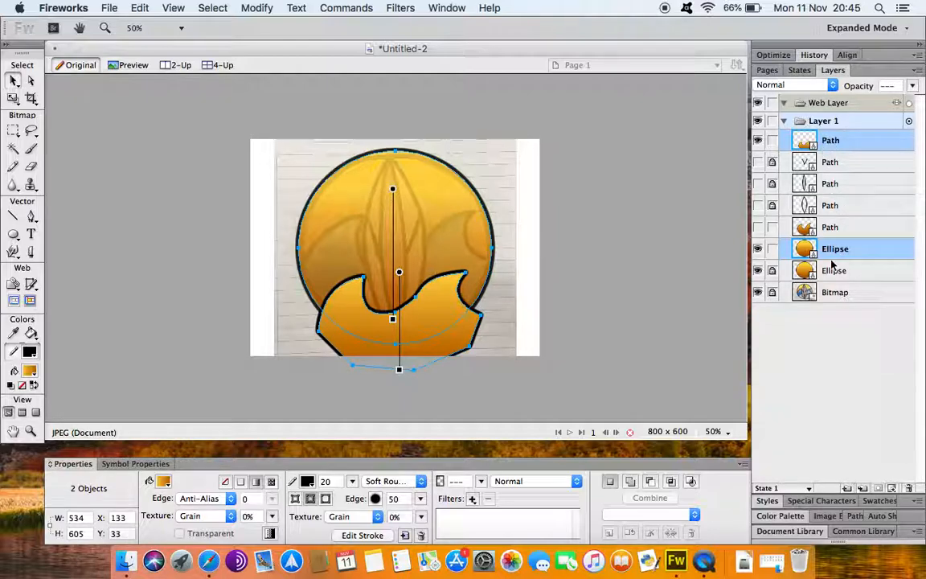
left_click(258, 8)
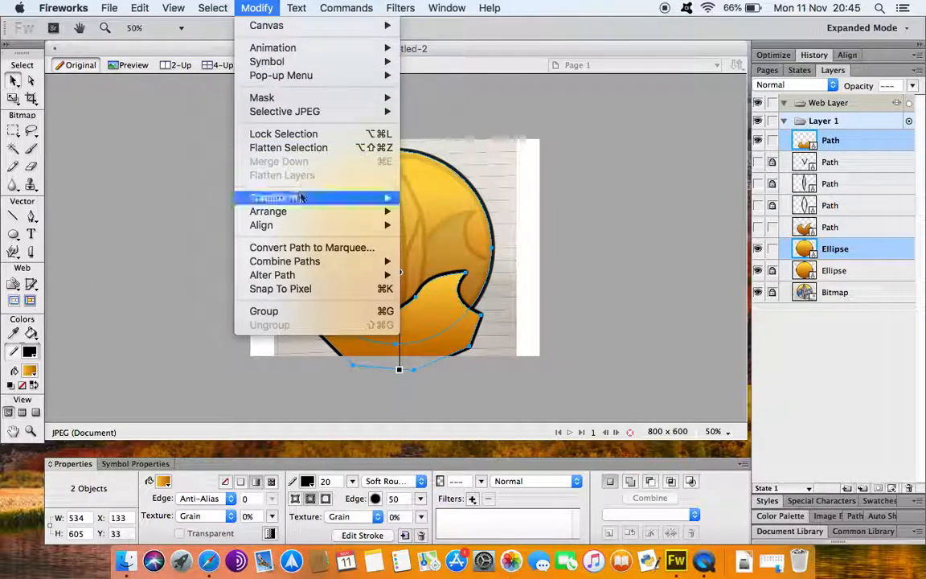
mouse_move(316, 277)
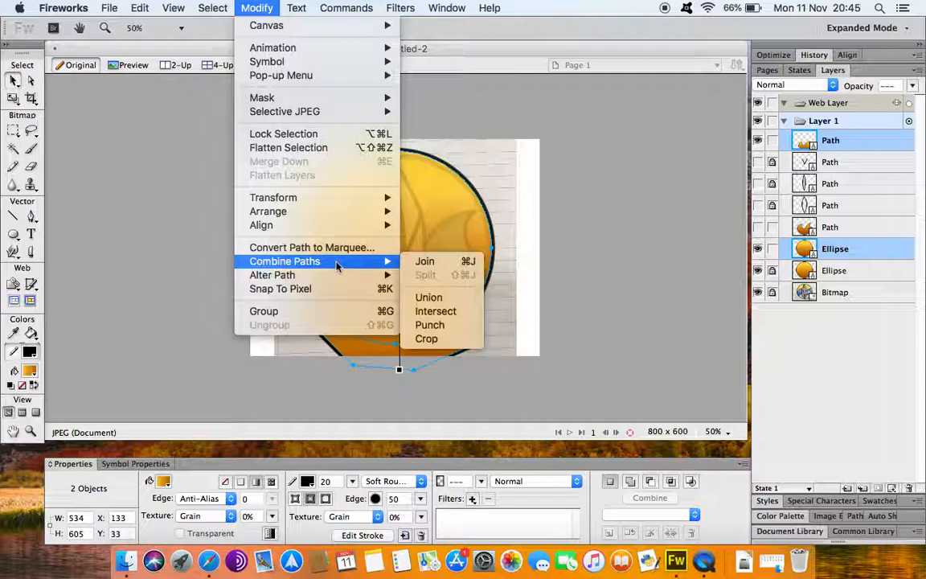
left_click(449, 339)
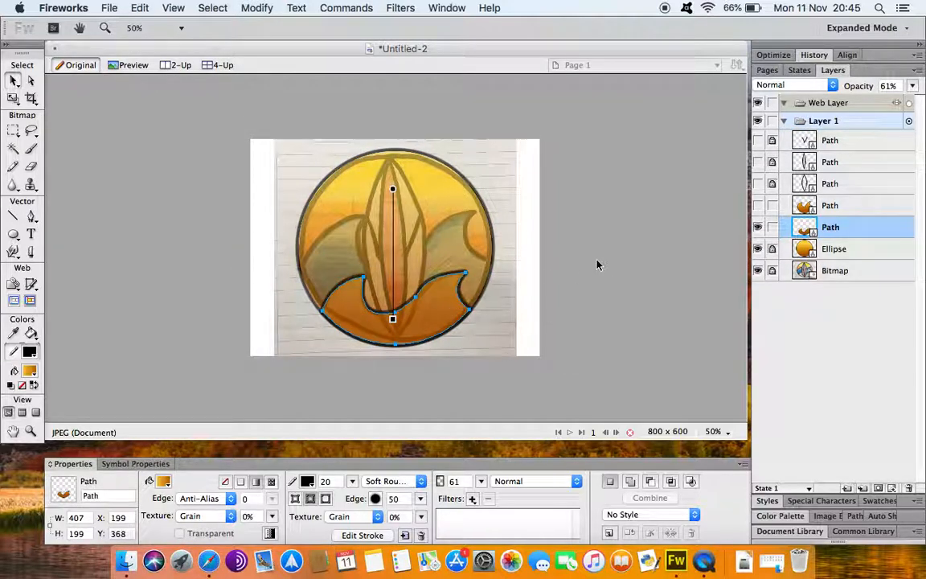
- Hide the remaining circle and the lower wave shape, checking both wave shapes against the photo
left_click(758, 248)
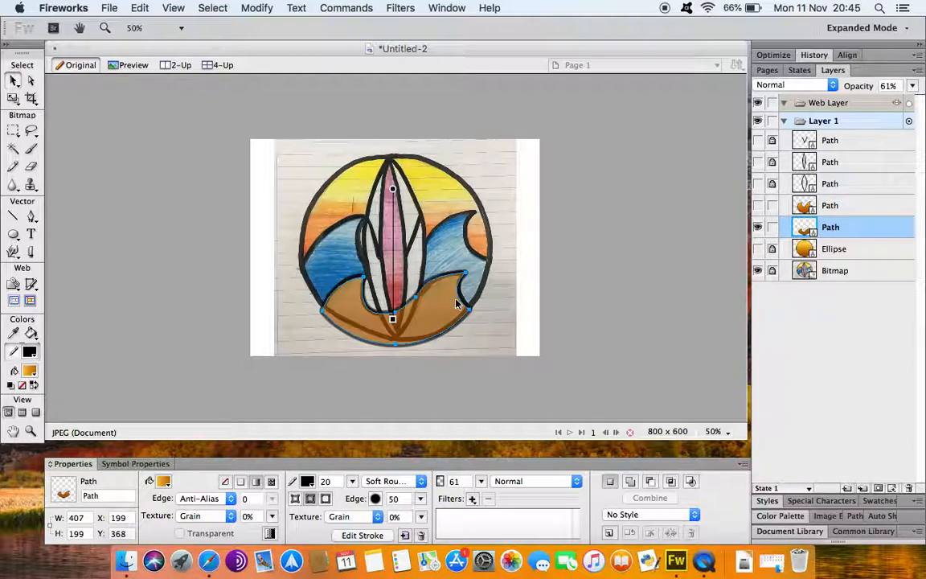
left_click(757, 228)
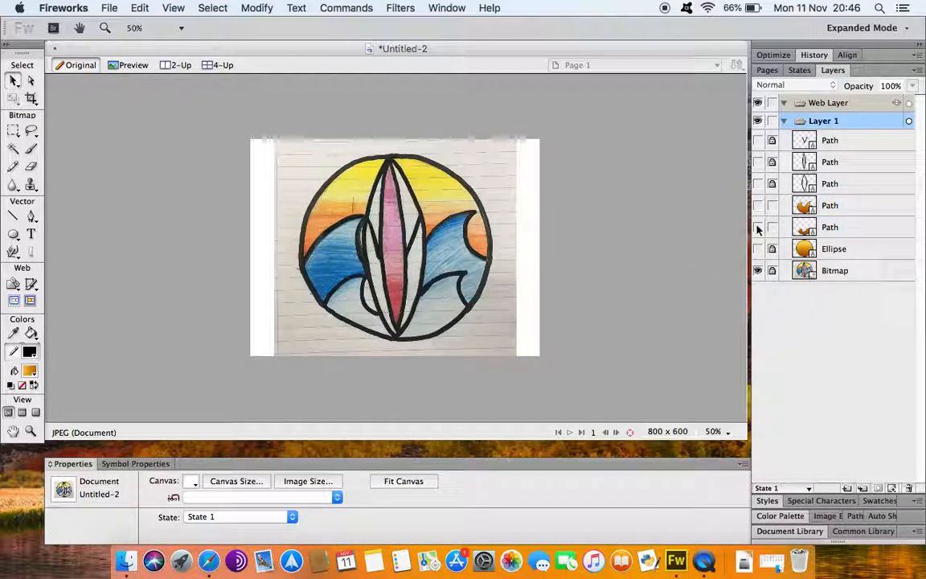
left_click(757, 227)
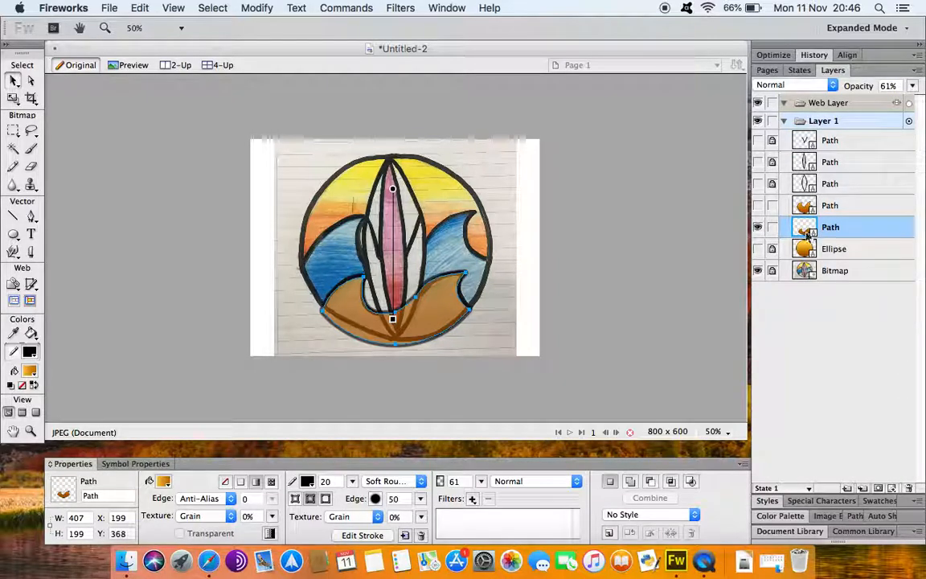
left_click(758, 227)
left_click(759, 206)
left_click(758, 206)
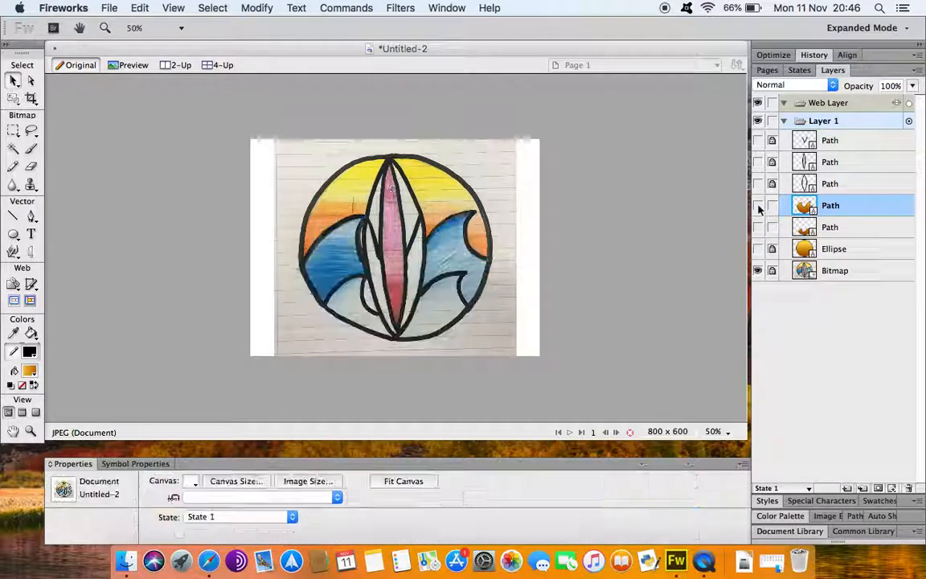
- Change the upper wave shape's linear gradient fill to run from dark blue to light blue
left_click(836, 206)
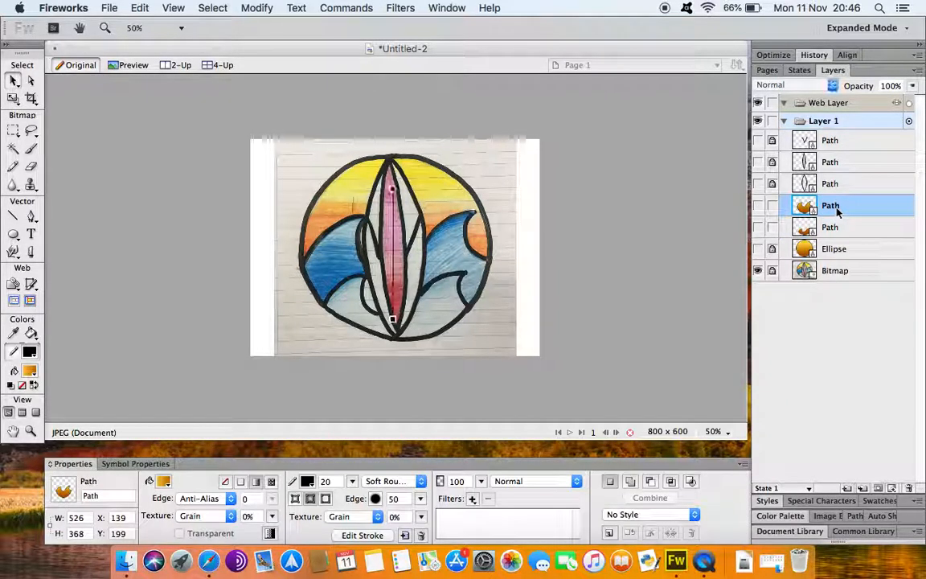
left_click(163, 482)
left_click(161, 482)
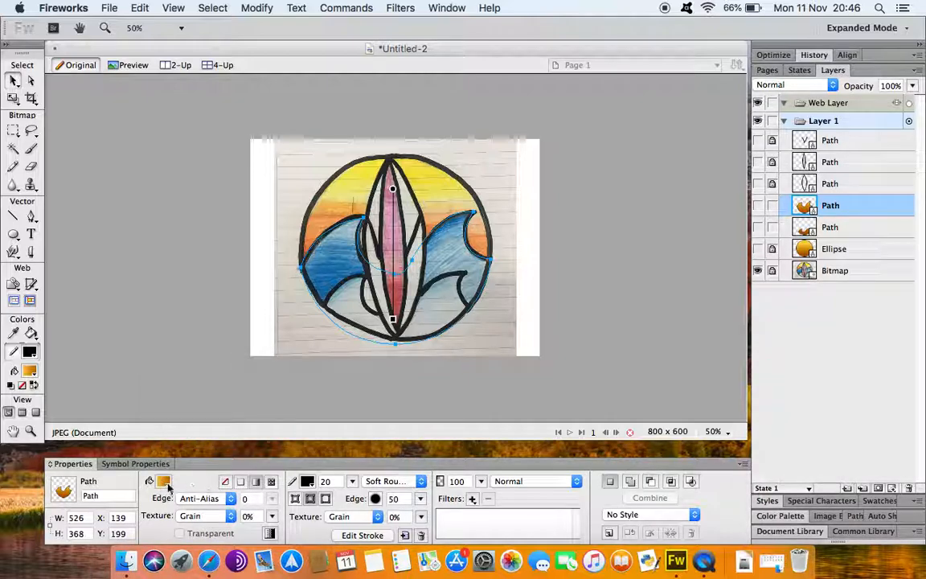
left_click(164, 483)
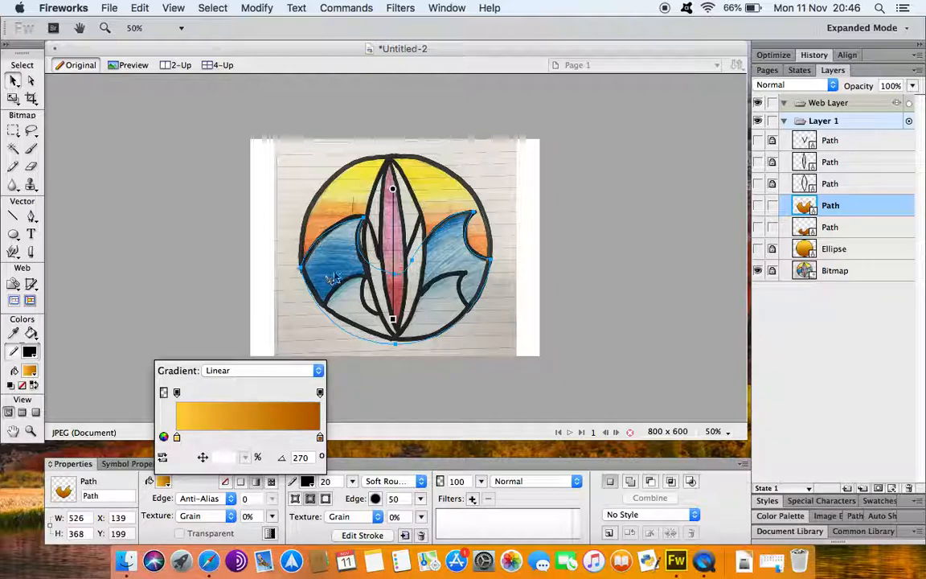
left_click(176, 438)
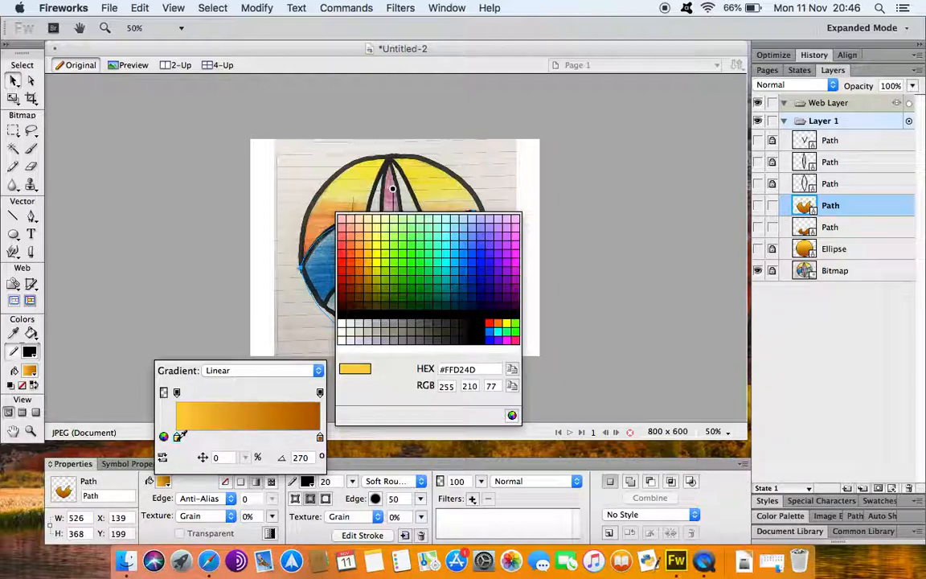
left_click(463, 297)
left_click(320, 437)
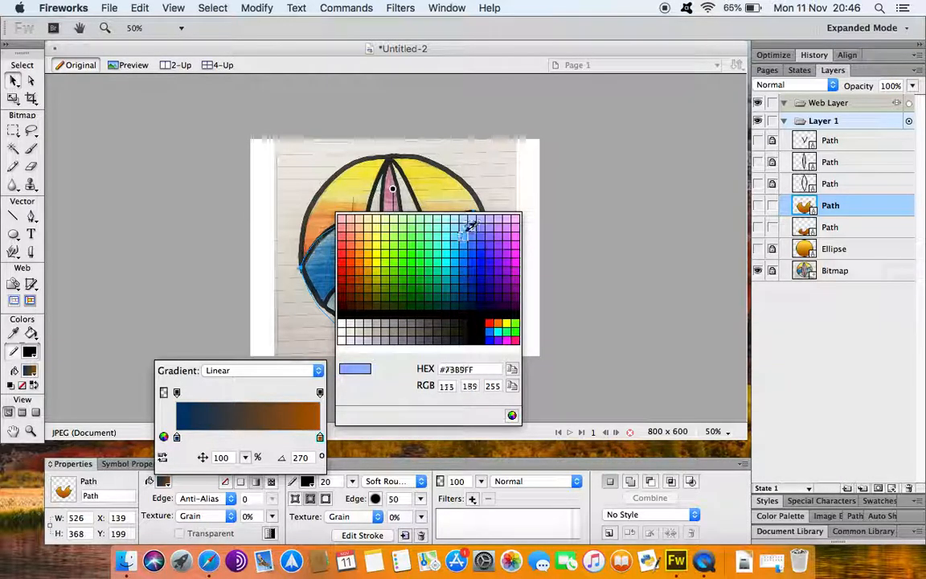
left_click(465, 233)
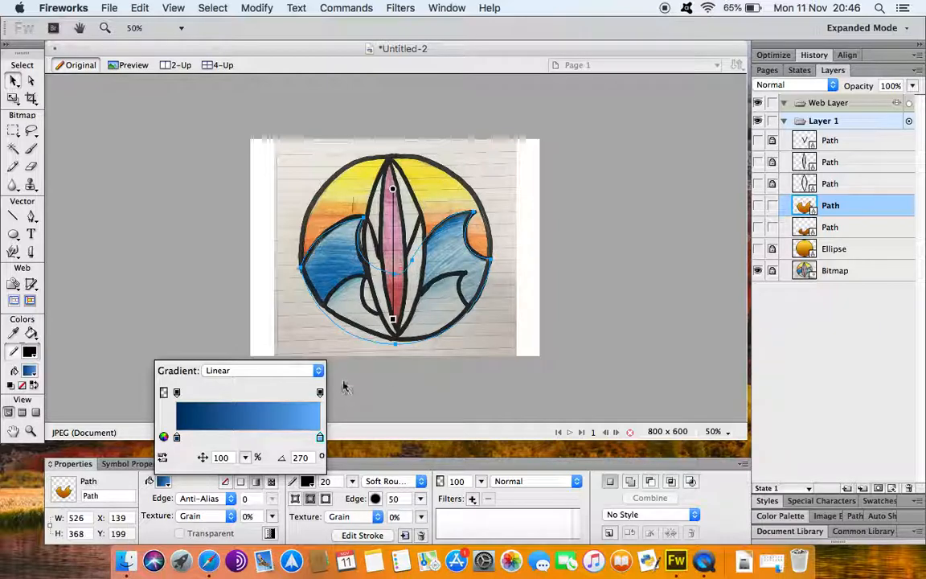
- Show the upper wave shape and reverse its gradient direction so light blue lies at the crests and dark blue at the base
left_click(759, 209)
left_click(758, 209)
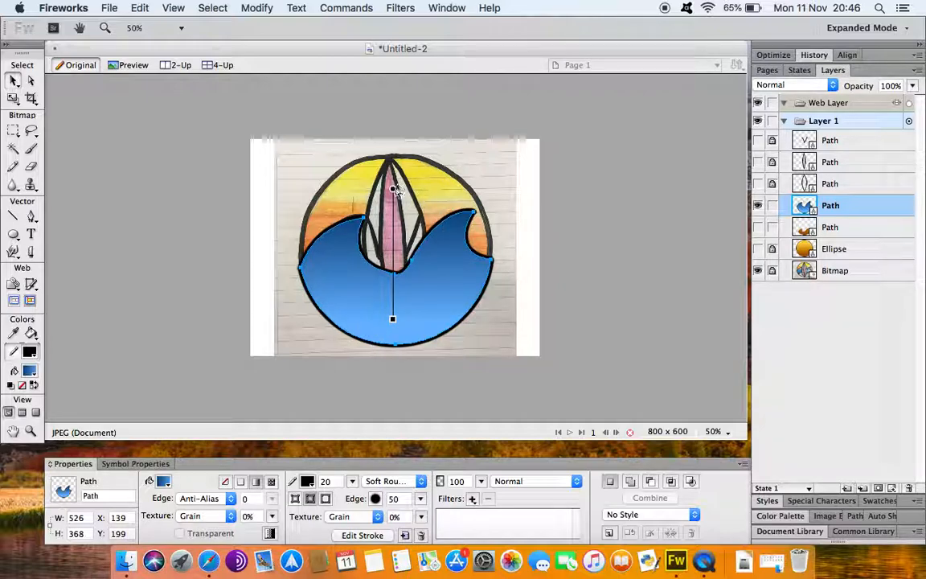
left_click_drag(398, 189, 396, 258)
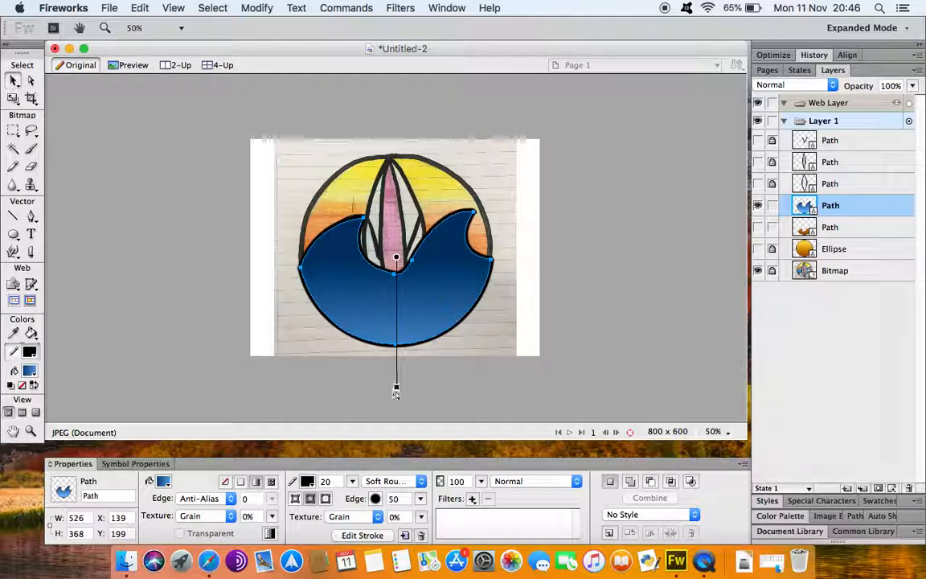
left_click_drag(396, 390, 396, 150)
left_click_drag(396, 258, 402, 341)
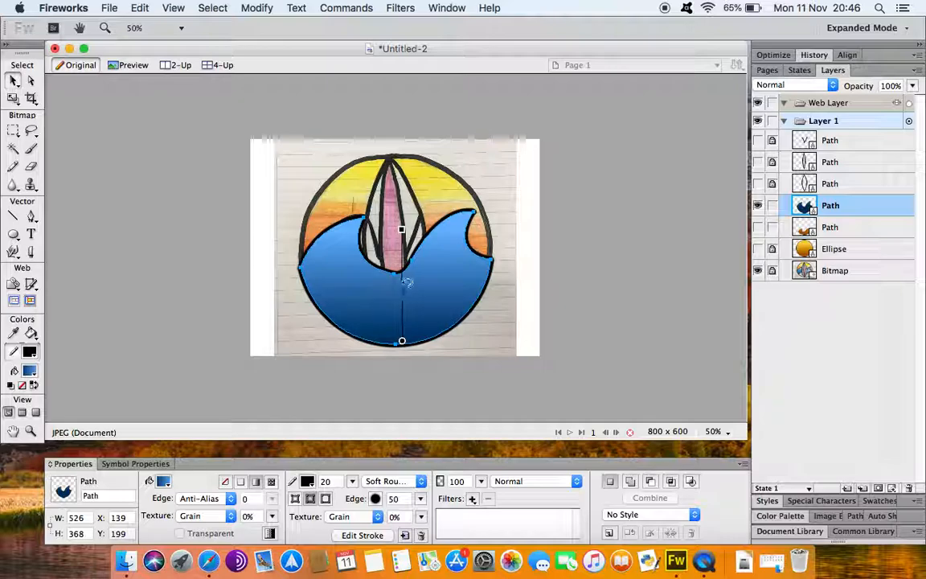
- Show the lower wave shape, move it above the upper wave in the layer order and raise its opacity to 100%
left_click(757, 226)
left_click(465, 320)
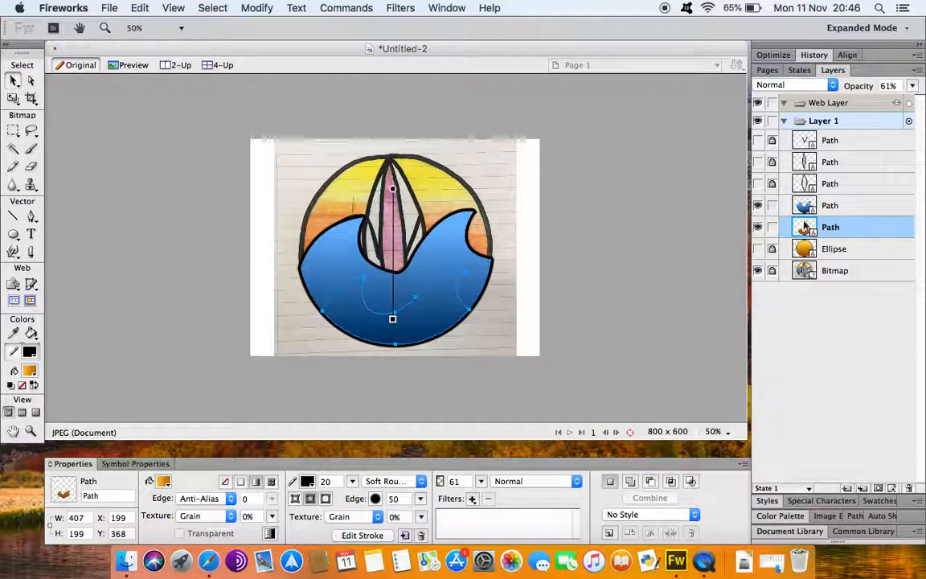
left_click_drag(846, 230, 848, 205)
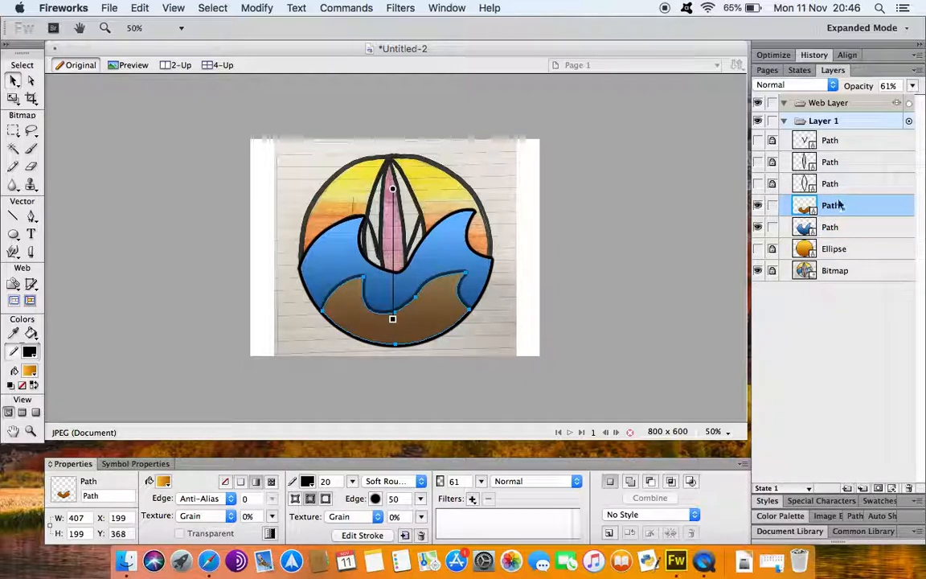
left_click_drag(913, 85, 911, 58)
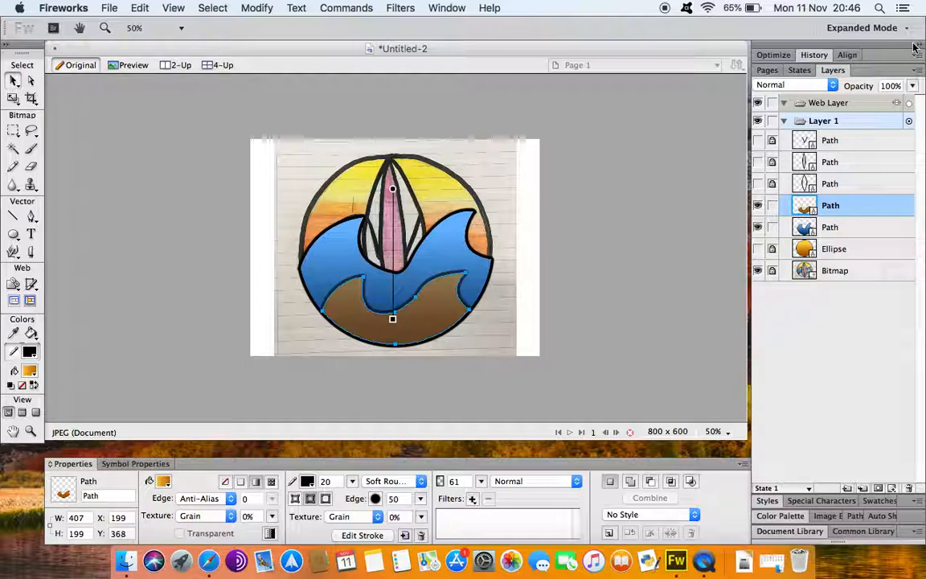
- Hide the upper wave shape, compare the lower wave with the photo and select the lower wave shape
left_click(758, 227)
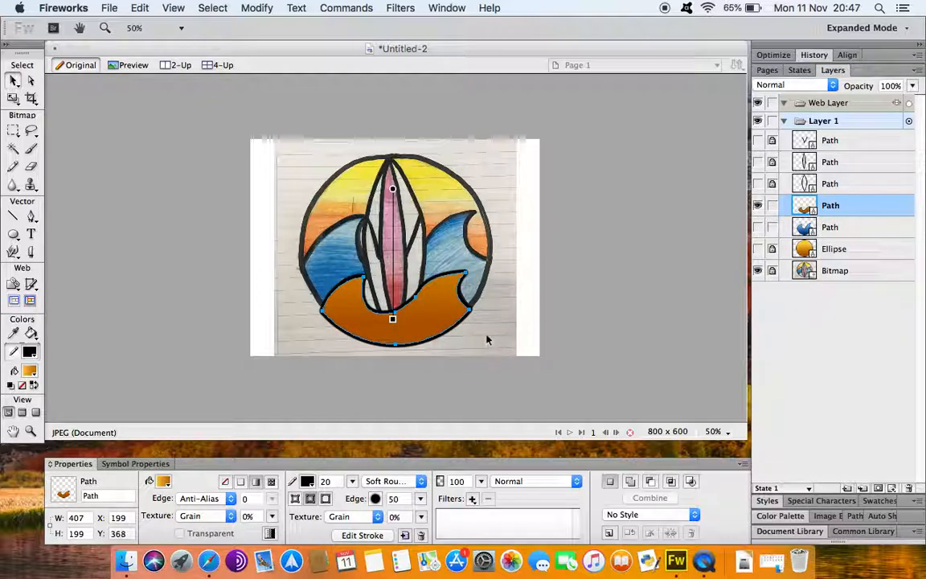
left_click(758, 205)
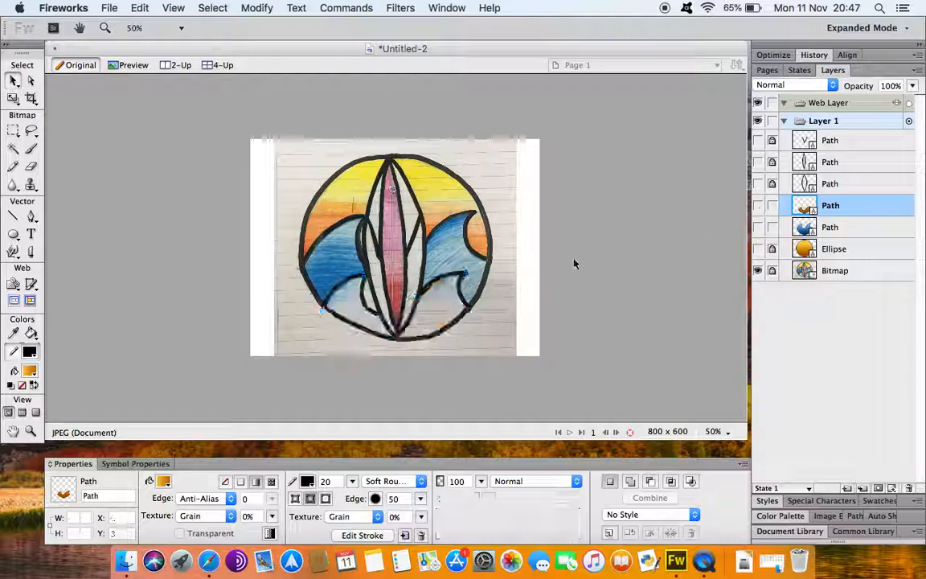
left_click(358, 306)
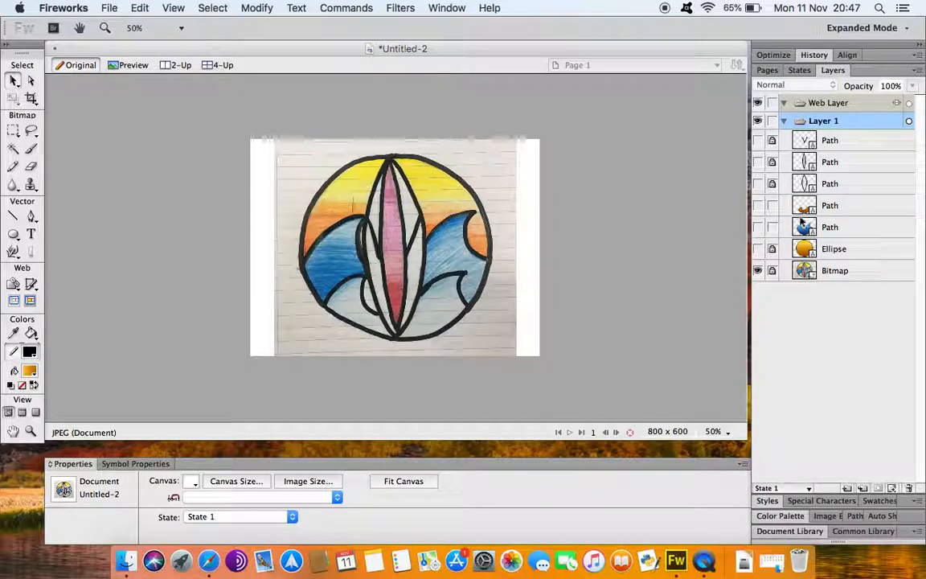
left_click(758, 206)
left_click(390, 326)
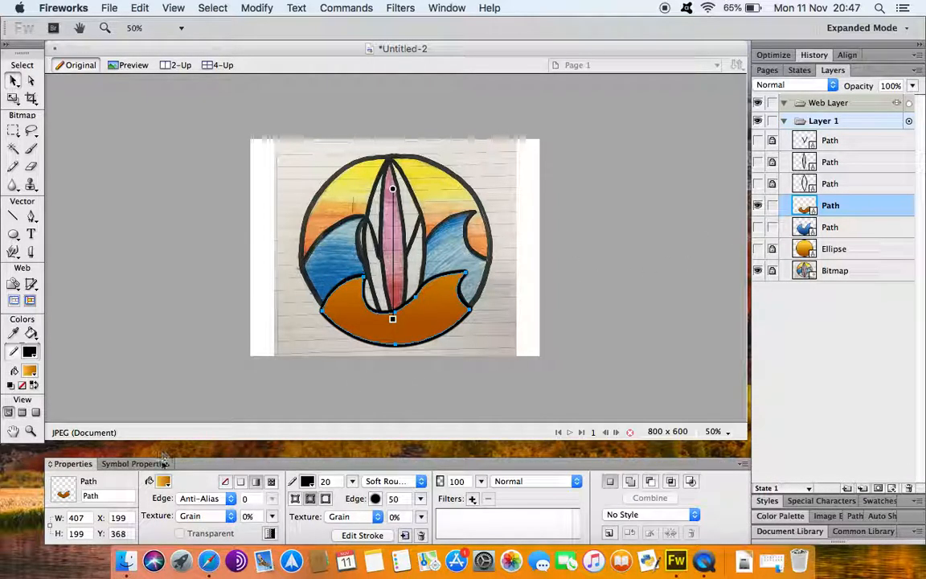
- Change the lower wave's linear gradient to run from pale blue to bright blue and shift the gradient down into the wave
left_click(164, 482)
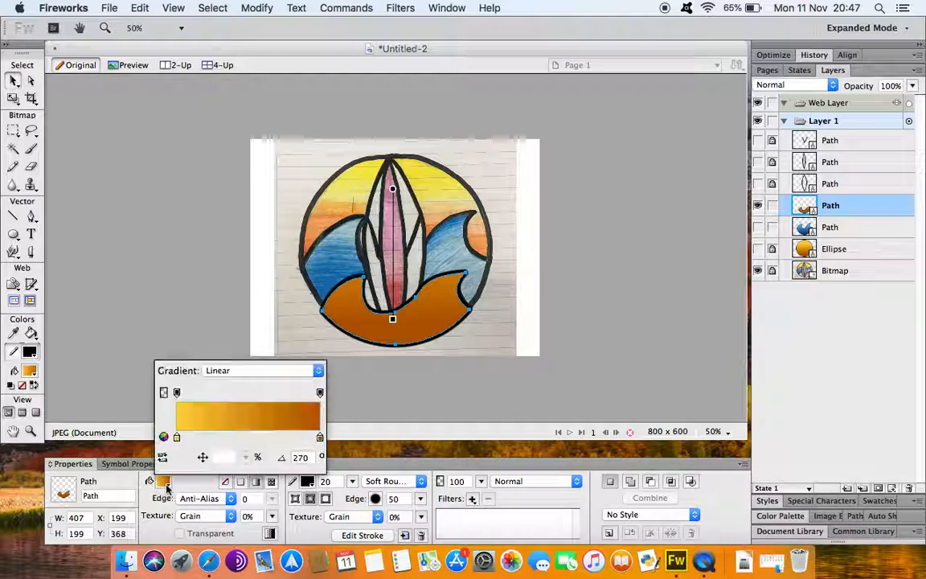
left_click(176, 438)
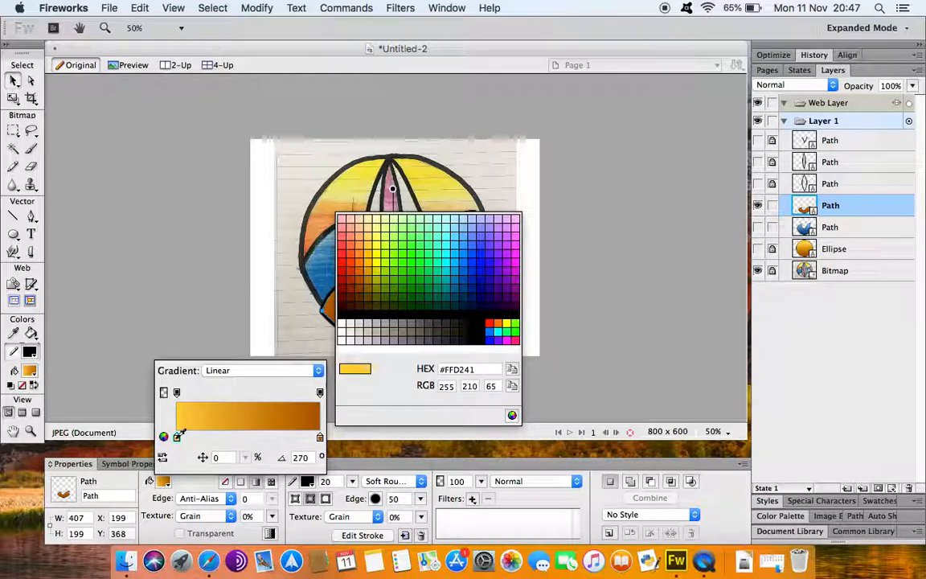
left_click(463, 222)
left_click(320, 438)
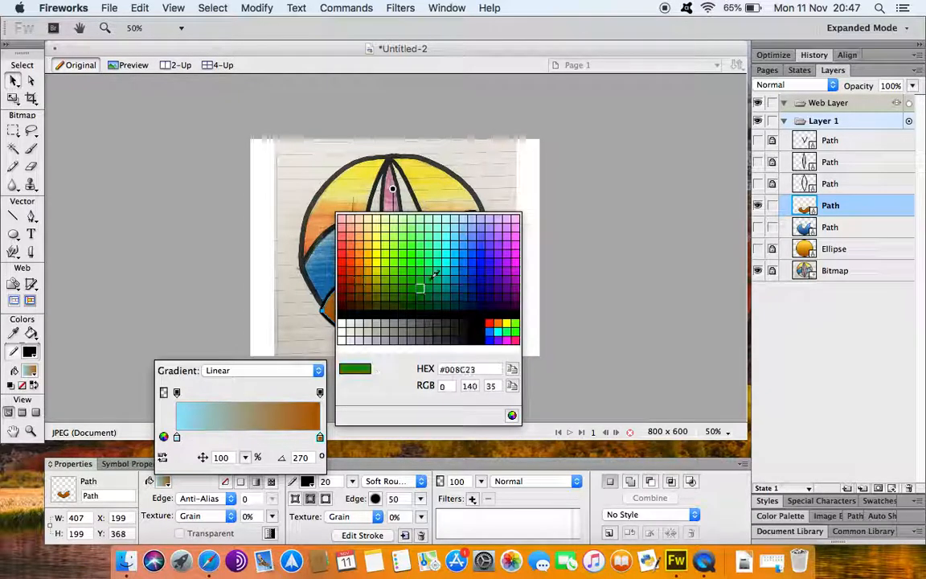
left_click(456, 257)
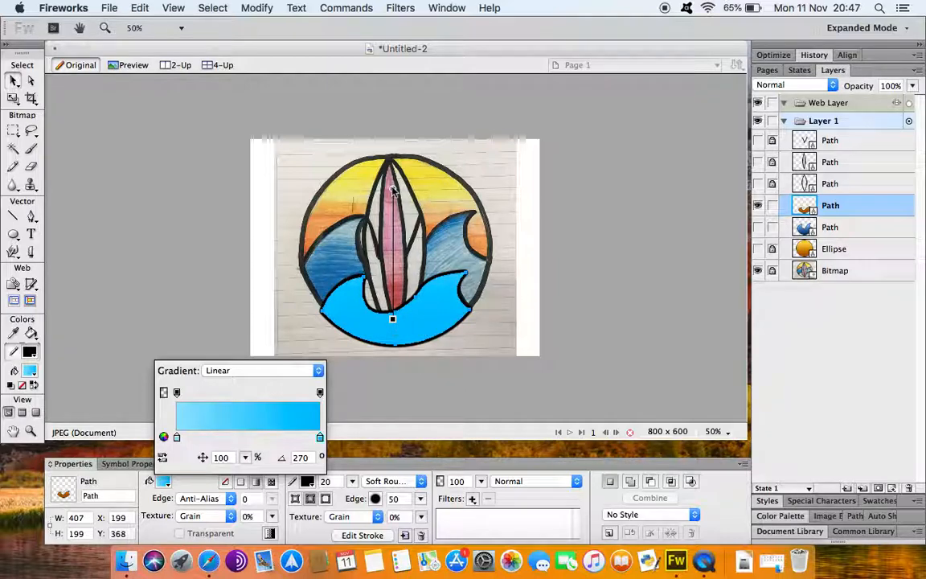
left_click(392, 190)
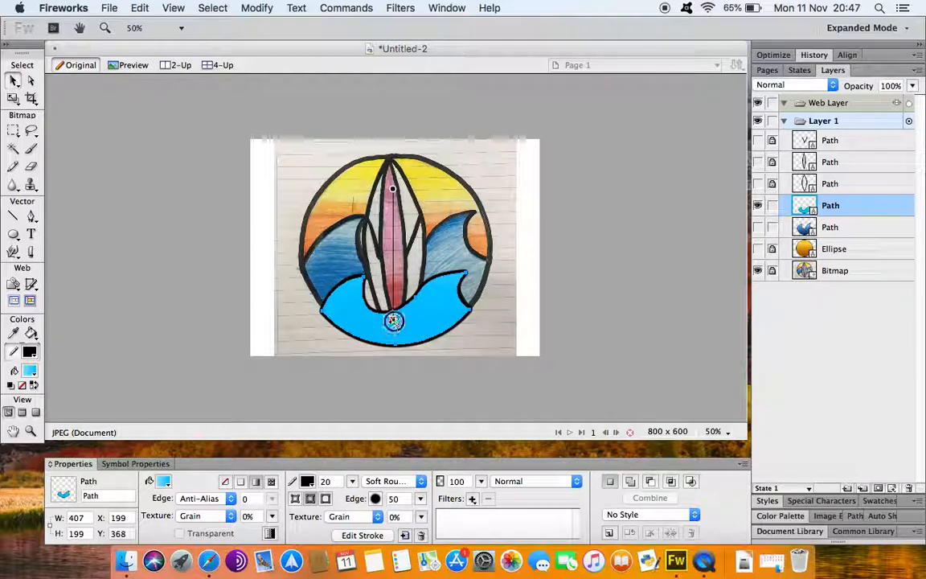
left_click_drag(392, 190, 394, 293)
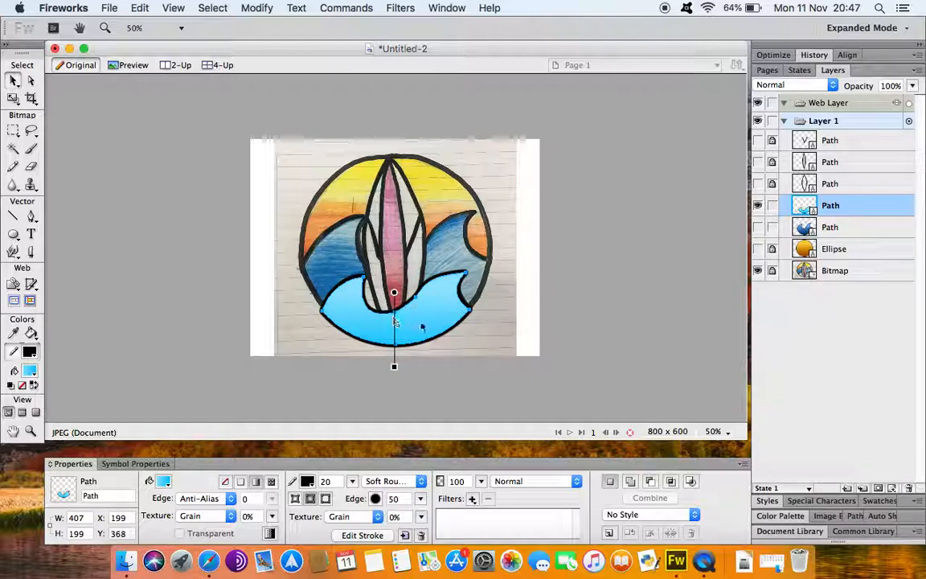
- Show the upper wave and the ellipse behind the waves, unlock the ellipse and raise its opacity to 100%
left_click(759, 229)
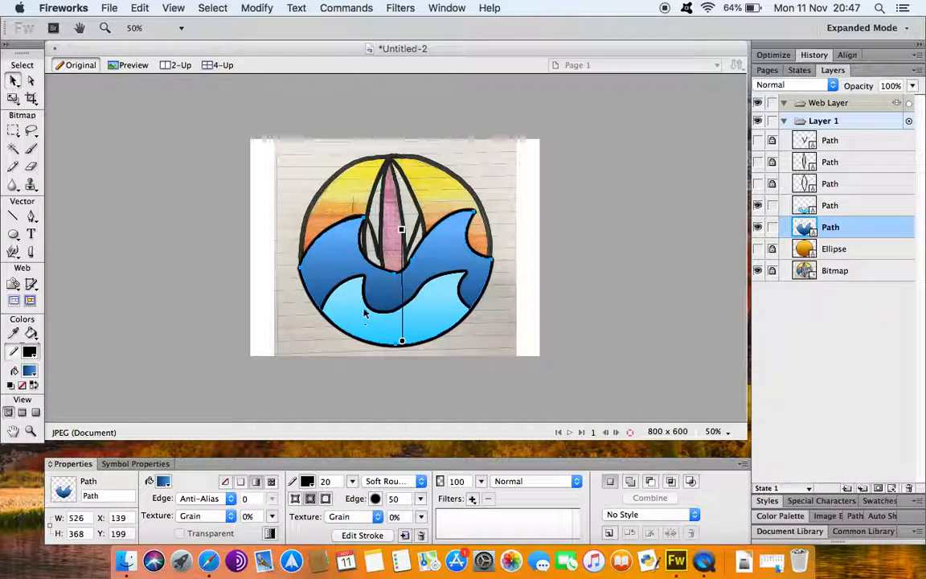
left_click(837, 206)
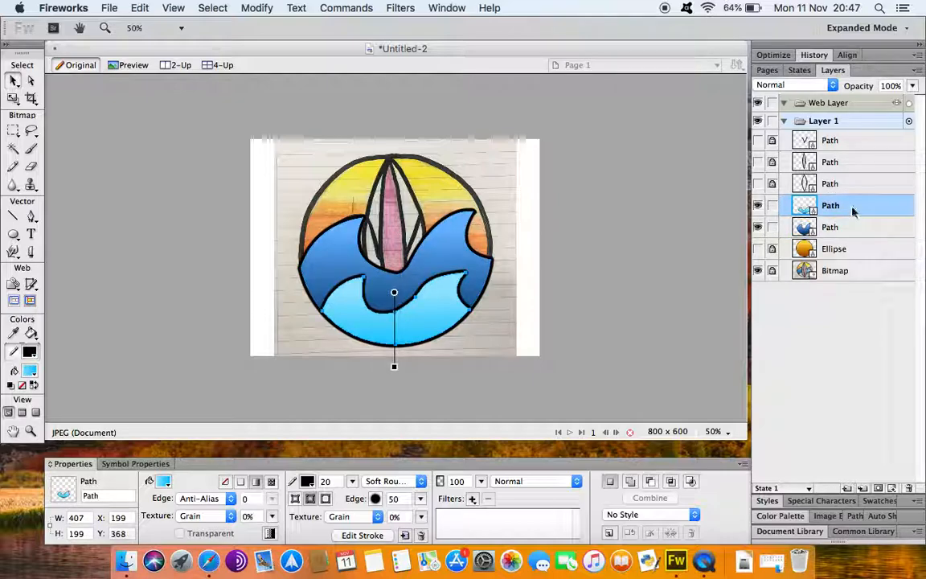
left_click_drag(836, 205, 834, 234)
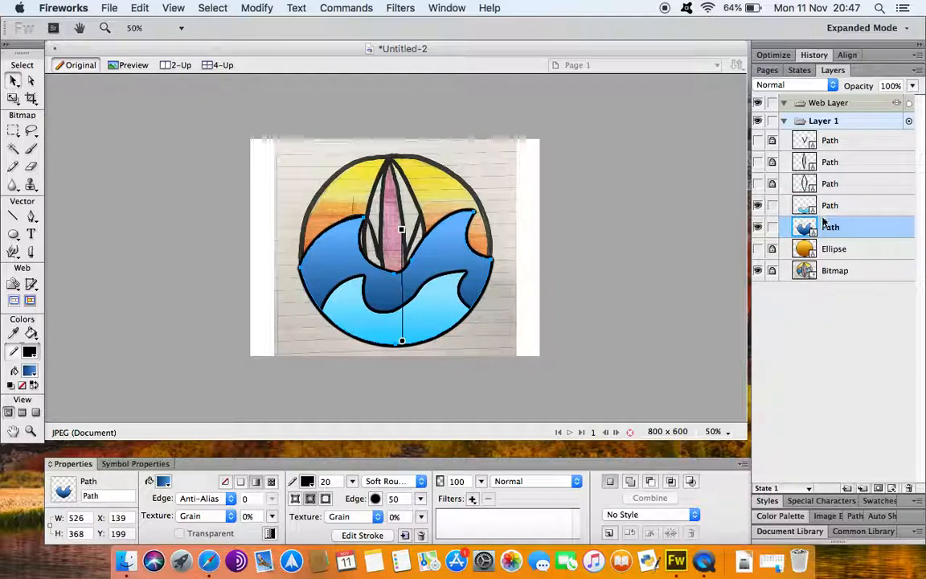
left_click(759, 250)
left_click(820, 249)
left_click_drag(913, 86, 911, 45)
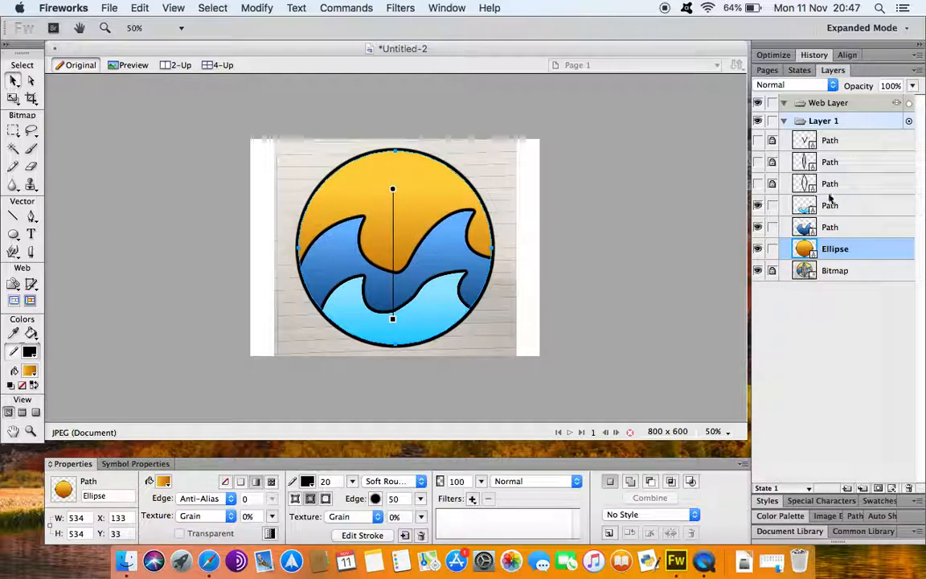
- Show and unlock the outer surfboard outline and fill it with solid white
left_click(757, 184)
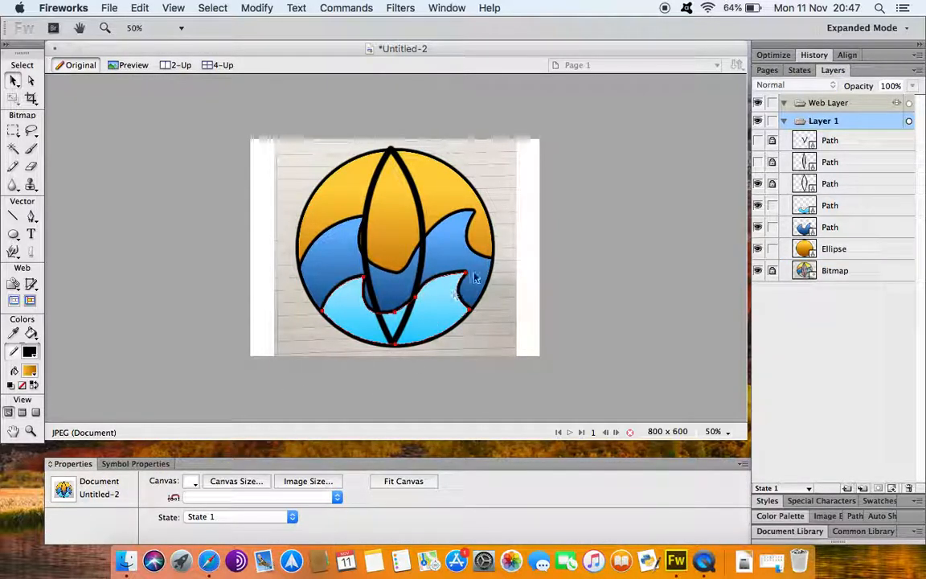
left_click(784, 184)
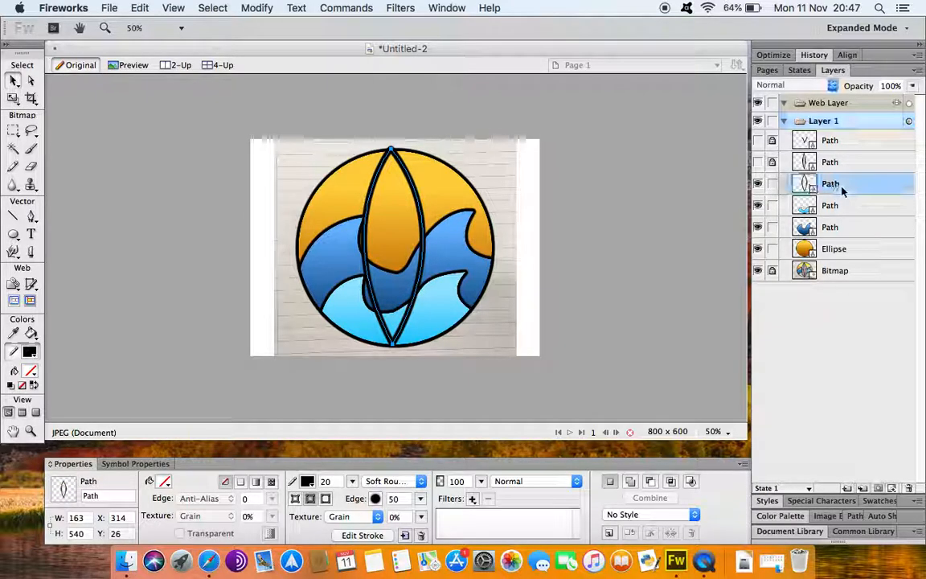
left_click(165, 480)
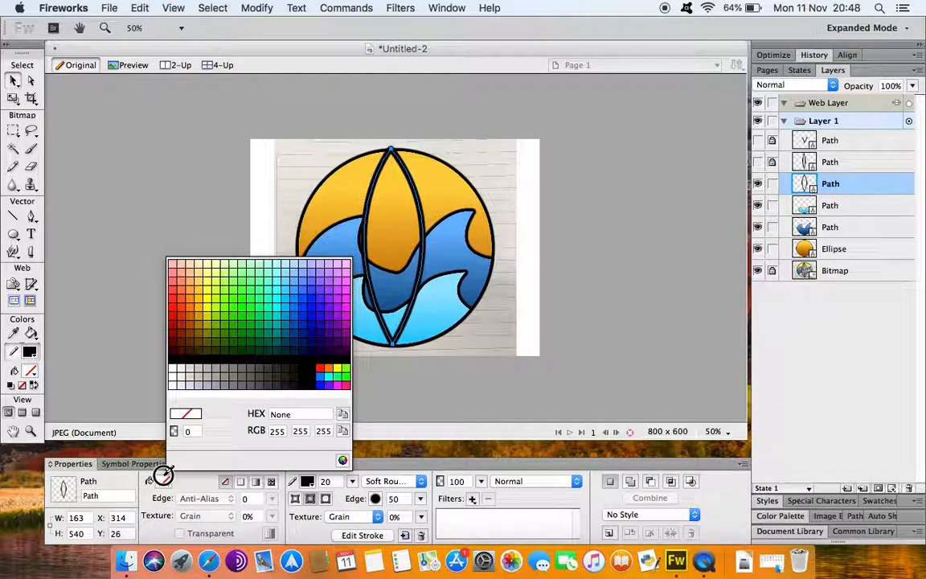
left_click(173, 367)
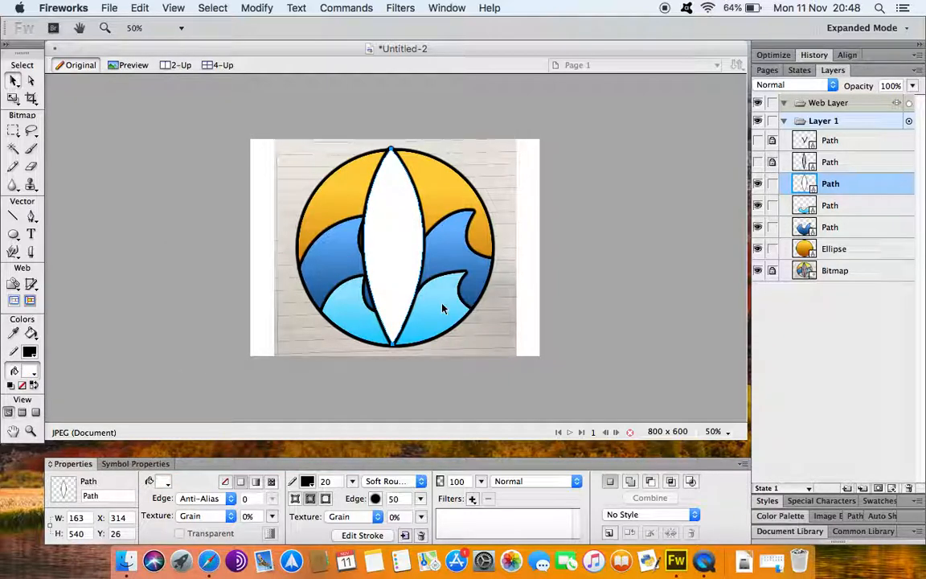
- Unlock and show the inner surfboard stripe and fill it with solid orange
left_click(772, 162)
left_click(758, 162)
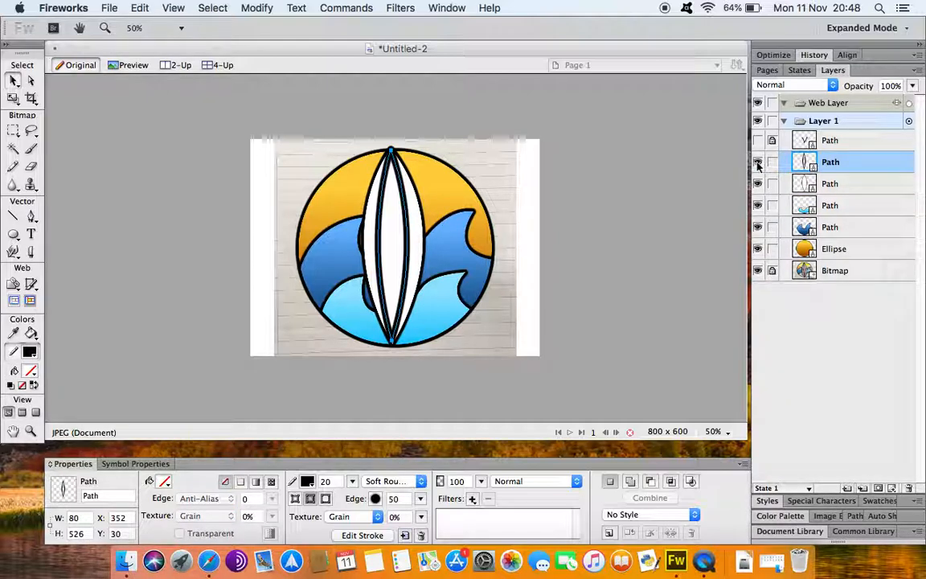
left_click(165, 481)
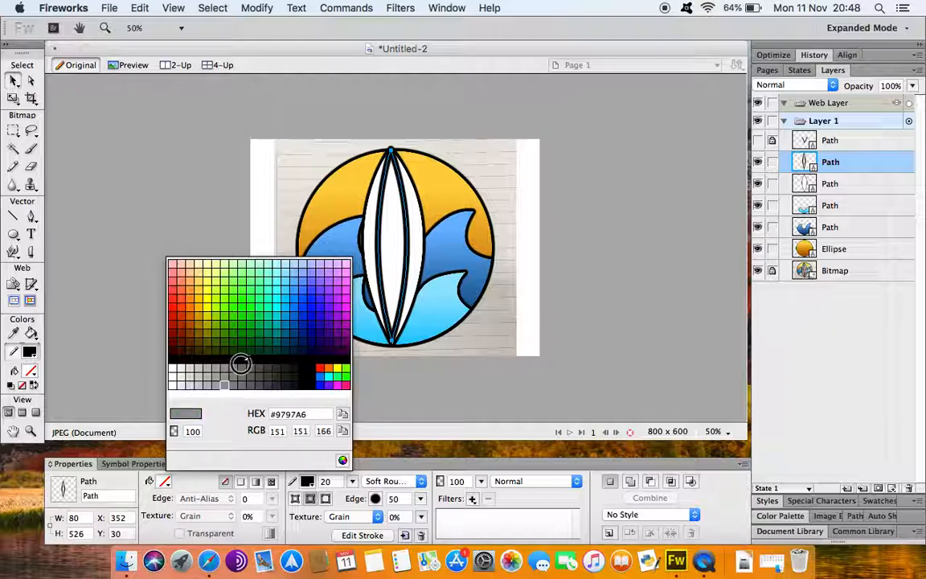
left_click(176, 289)
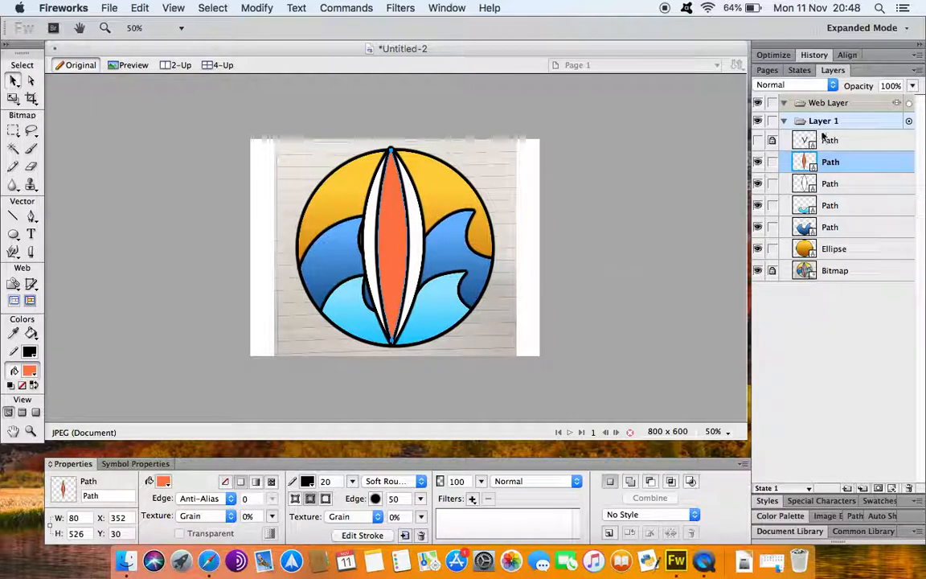
- Show and unlock the V-shaped path and move it below the orange stripe in the layer order
left_click(759, 140)
key("super+d")
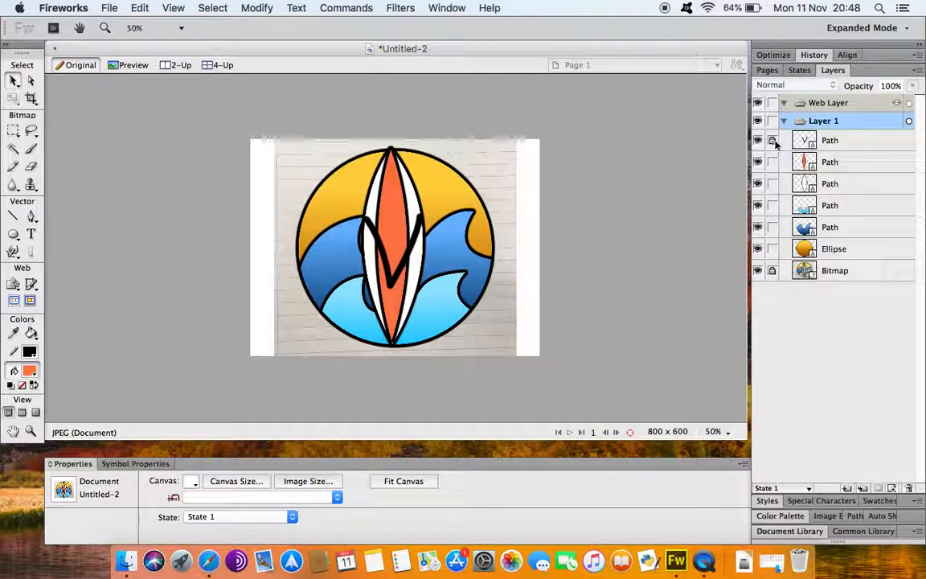
left_click_drag(829, 141, 832, 171)
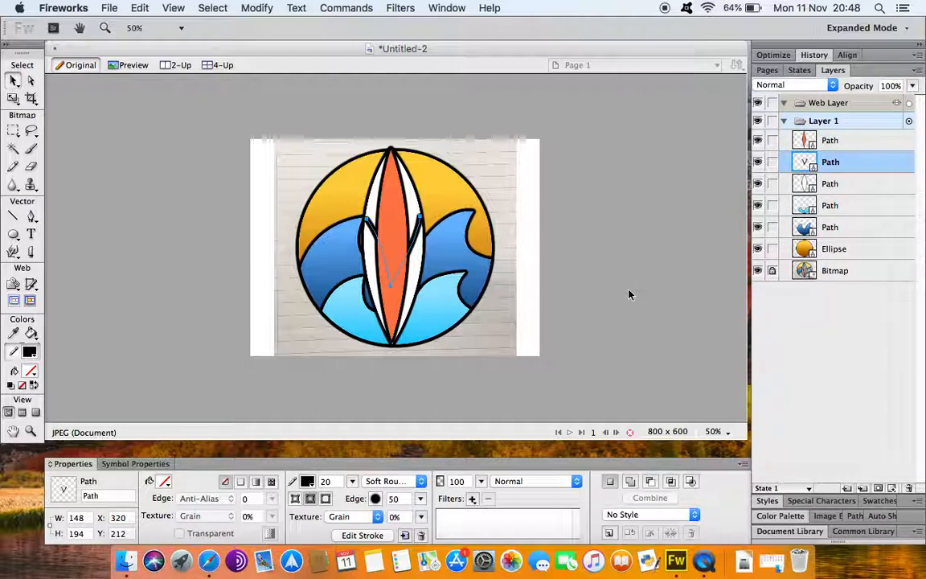
left_click(616, 316)
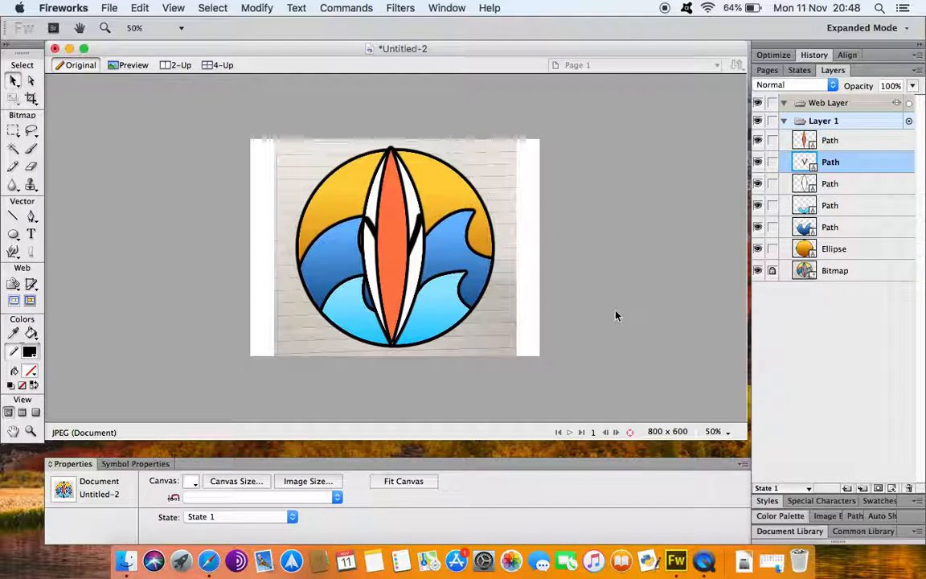
- Set the V-shaped path's stroke width to 10
left_click(414, 230)
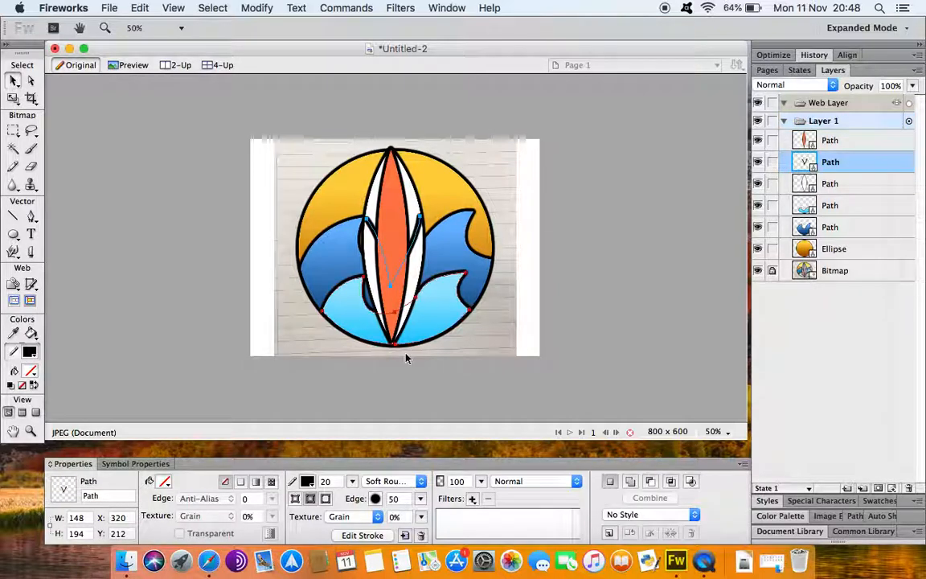
left_click(337, 481)
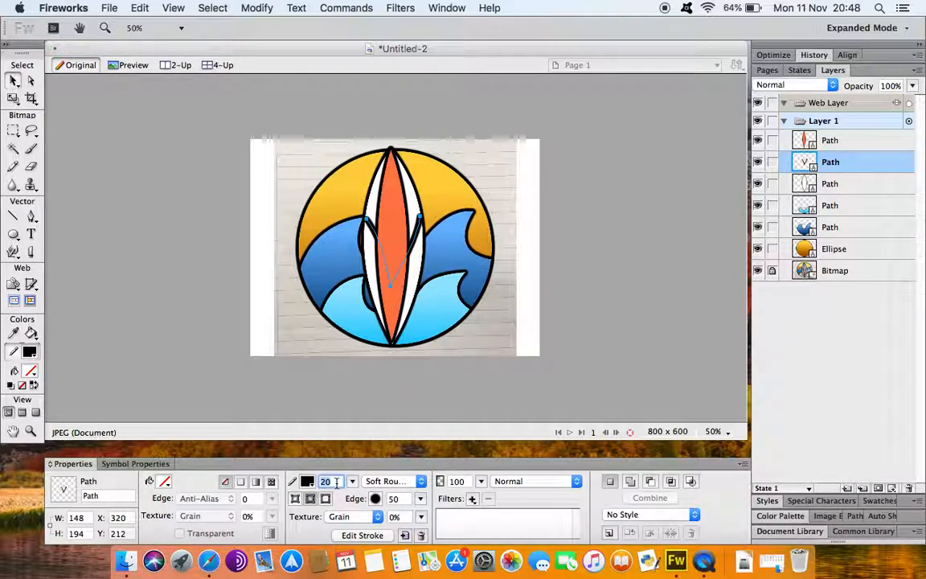
type("10")
key("Return")
left_click(583, 219)
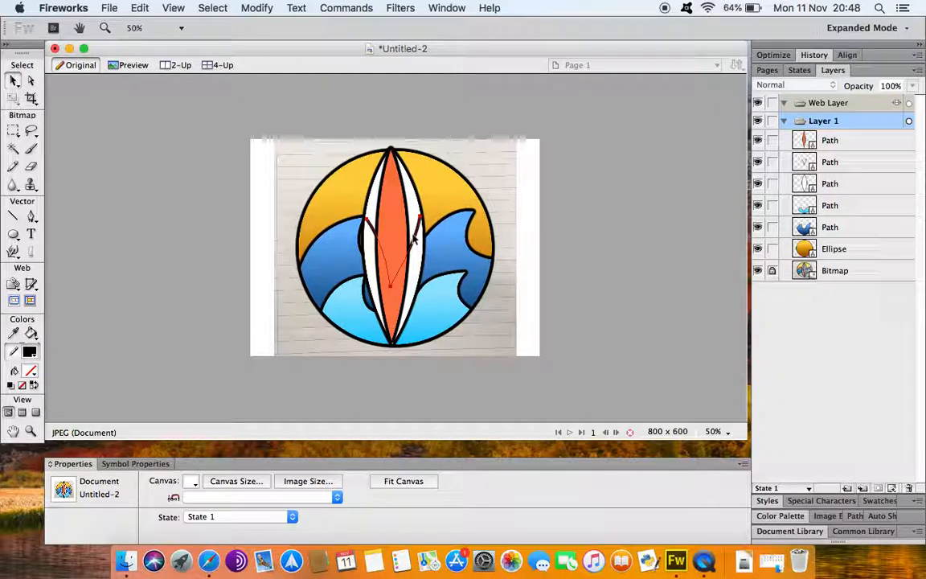
- Nudge the V-shaped path's left end point 6 pixels left to meet the surfboard's outline, using the Subselection tool
key("super+equal")
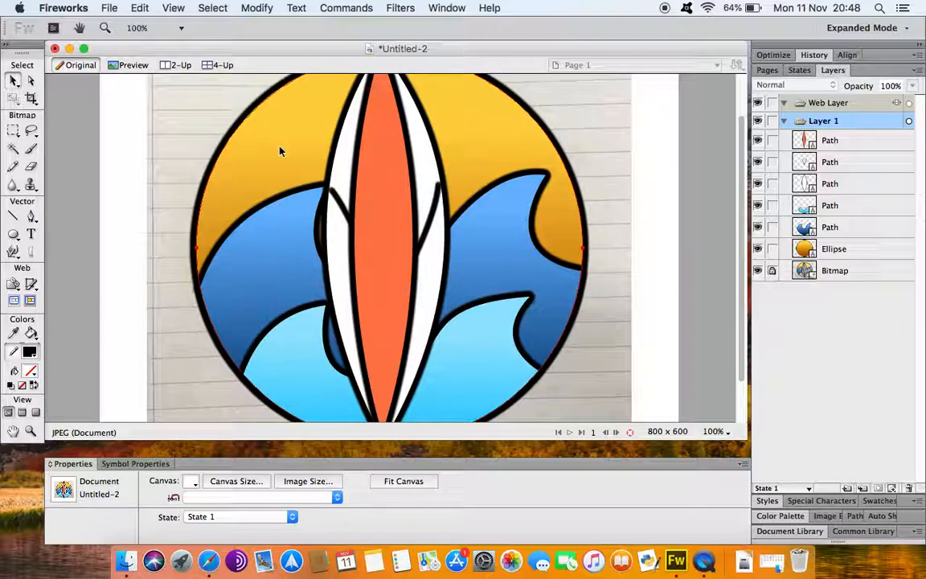
left_click(31, 82)
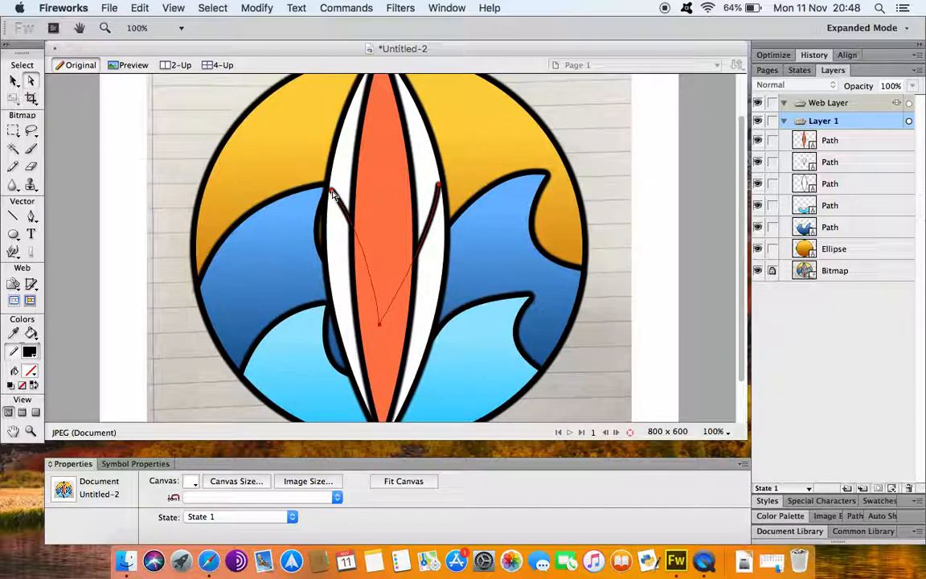
left_click(397, 220)
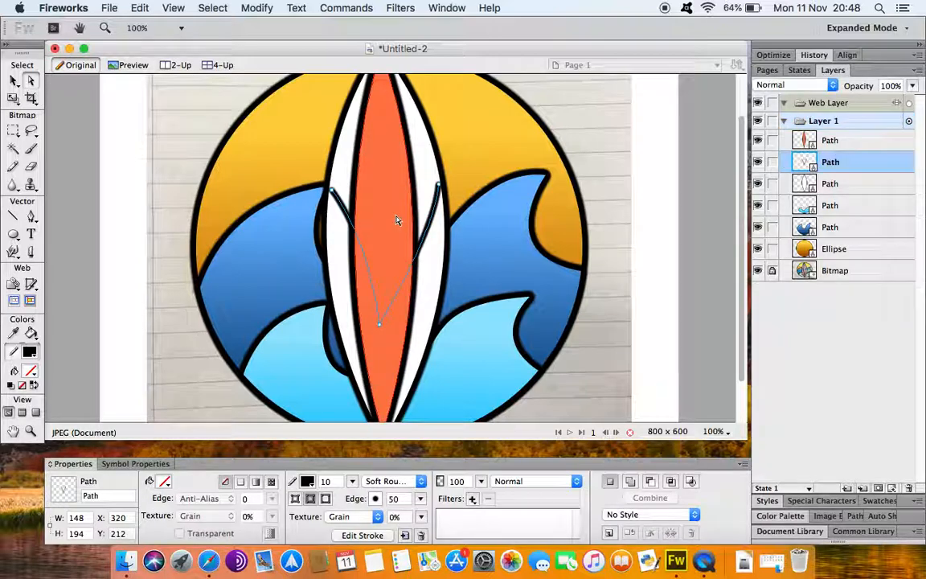
left_click(332, 191)
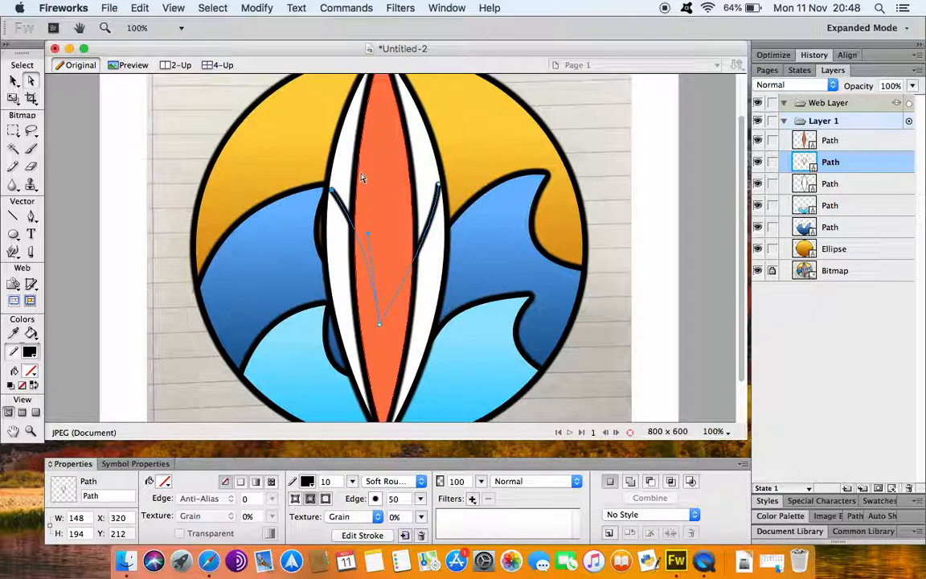
key("Left")
key("Left")
key("Left")
key("Left")
key("Left")
key("Left")
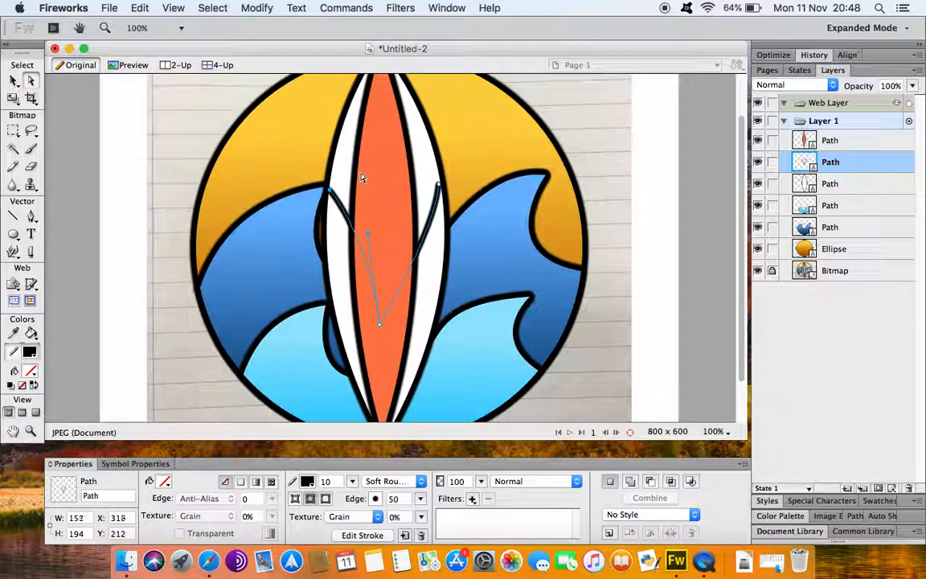
- Nudge the V-shaped path's right end point 4 pixels right to meet the surfboard's outline
left_click(439, 186)
key("Right")
key("Right")
key("Right")
key("Right")
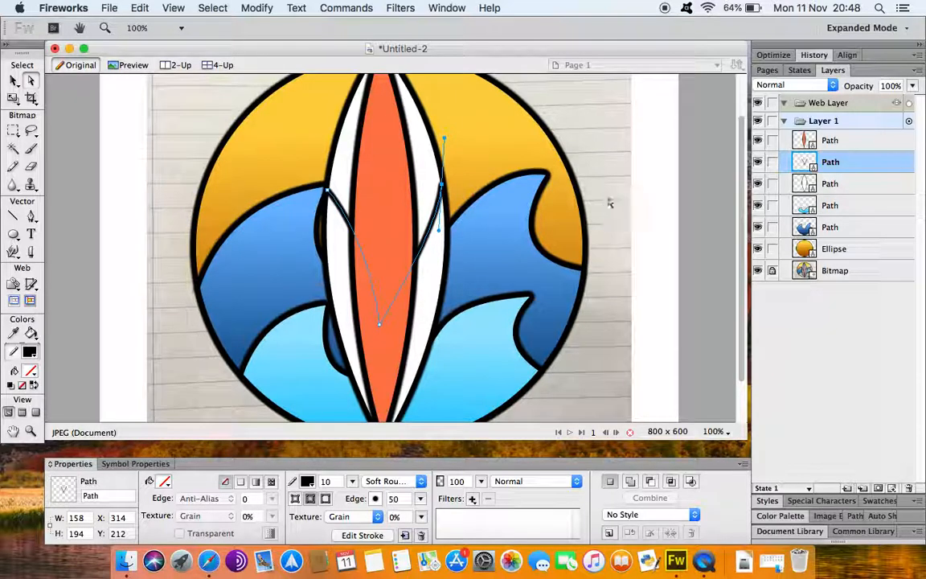
- Inspect the V-shaped path's ends up close and hide the traced photo
left_click(657, 126)
key("super+equal")
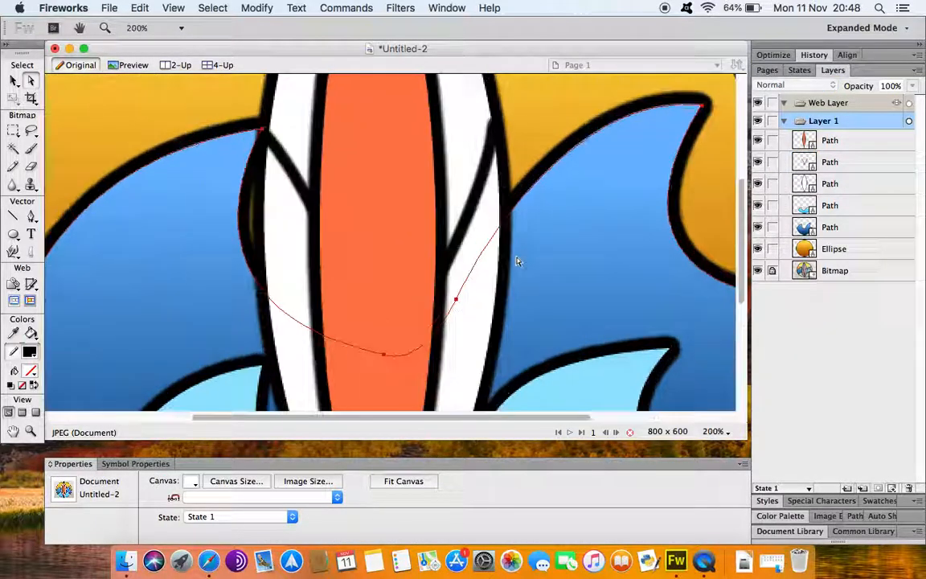
key("super+5")
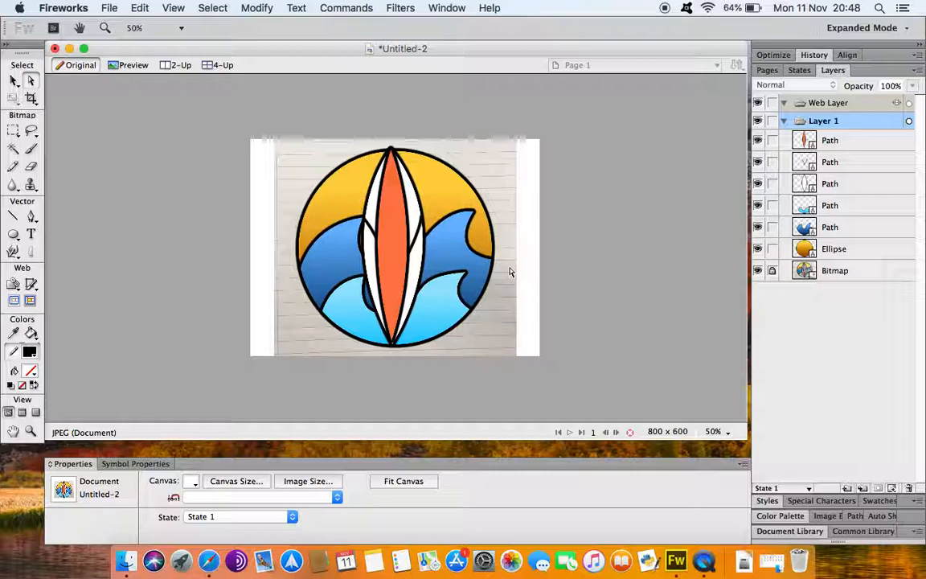
left_click(757, 271)
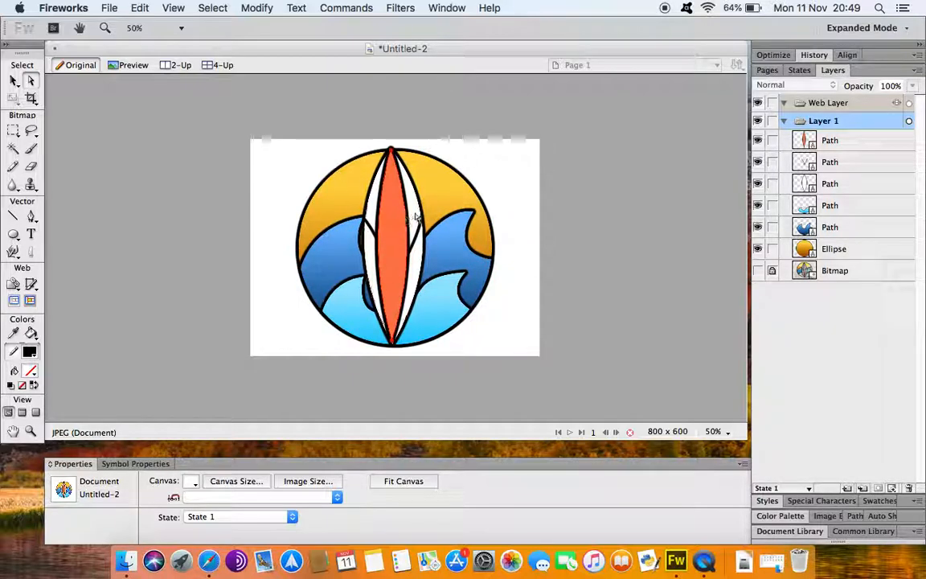
- Lock the background ellipse and both blue wave paths
left_click(772, 248)
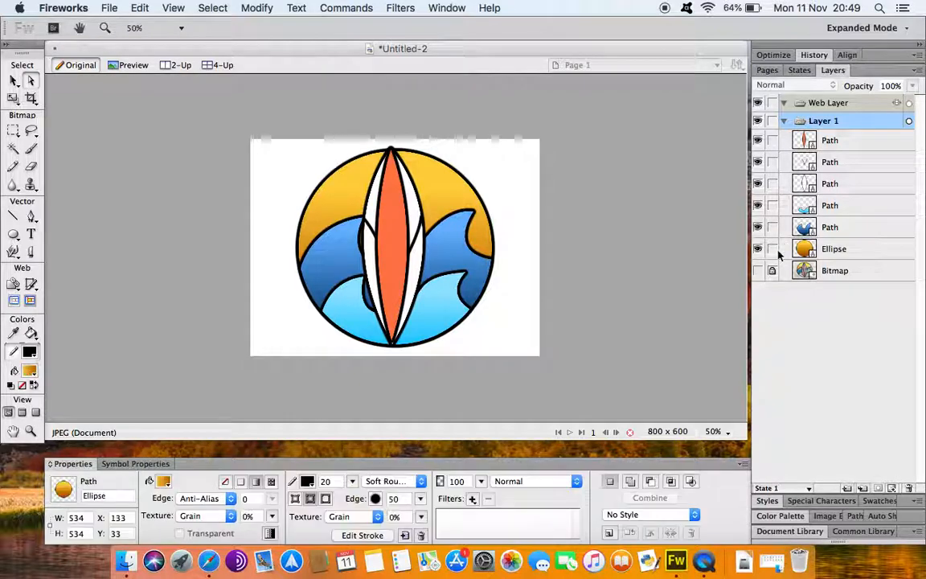
left_click(772, 226)
left_click(771, 205)
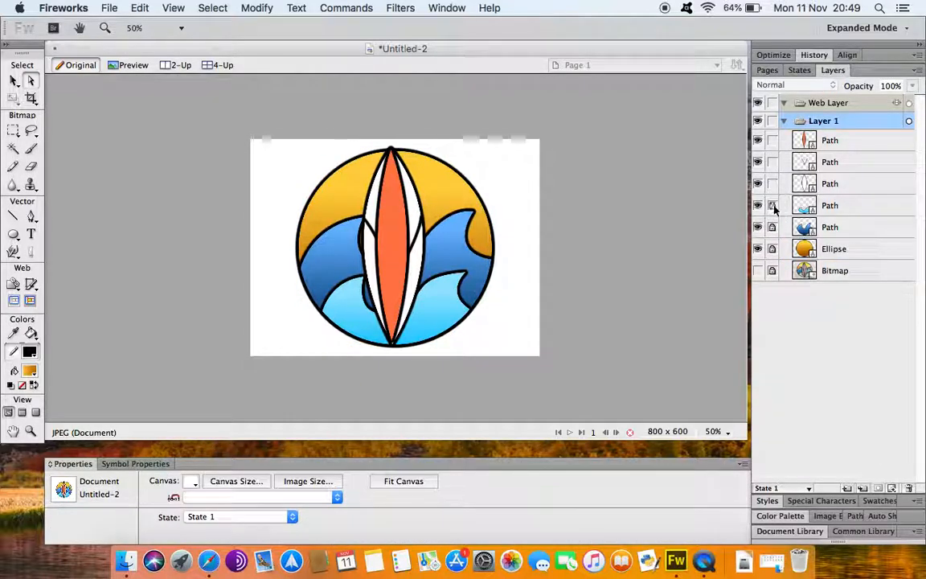
- Move the three surfboard paths together 17 pixels right and 3 pixels down to centre the board in the circle
left_click(844, 184, "shift")
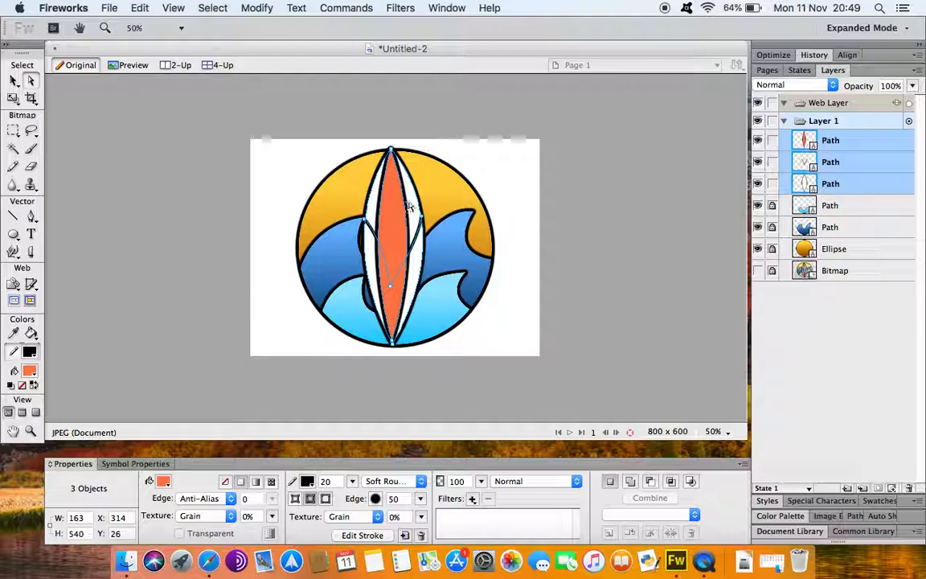
key("Right")
key("Right")
key("Right")
key("Right")
key("Right")
key("Right")
key("Right")
key("Right")
key("Right")
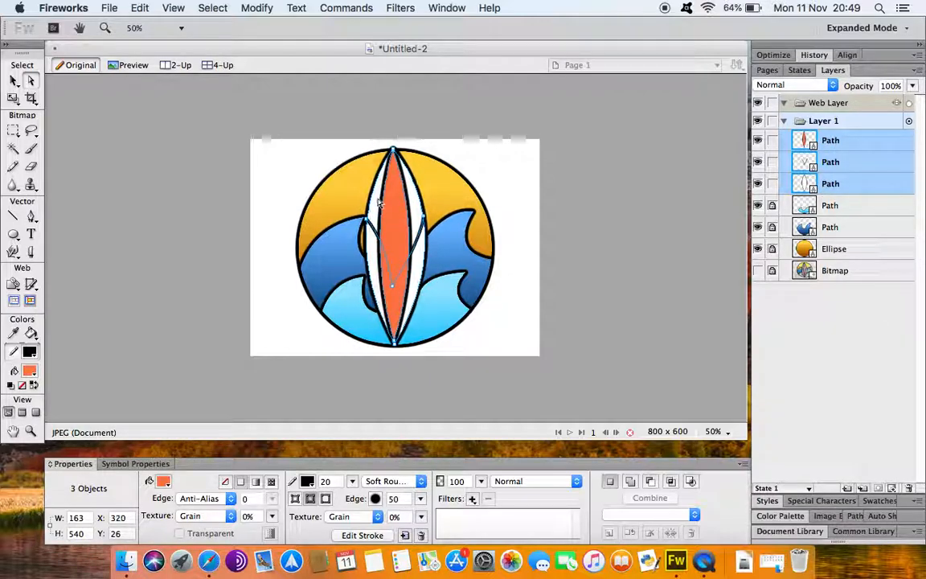
key("Right")
key("Right")
key("Right")
key("Right")
key("Right")
key("Right")
key("Right")
key("Down")
key("Down")
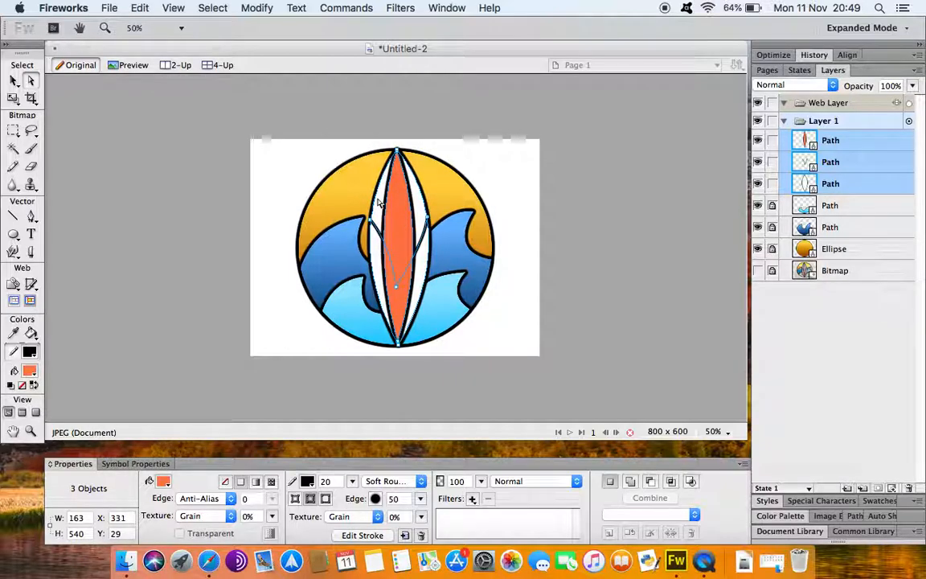
key("Right")
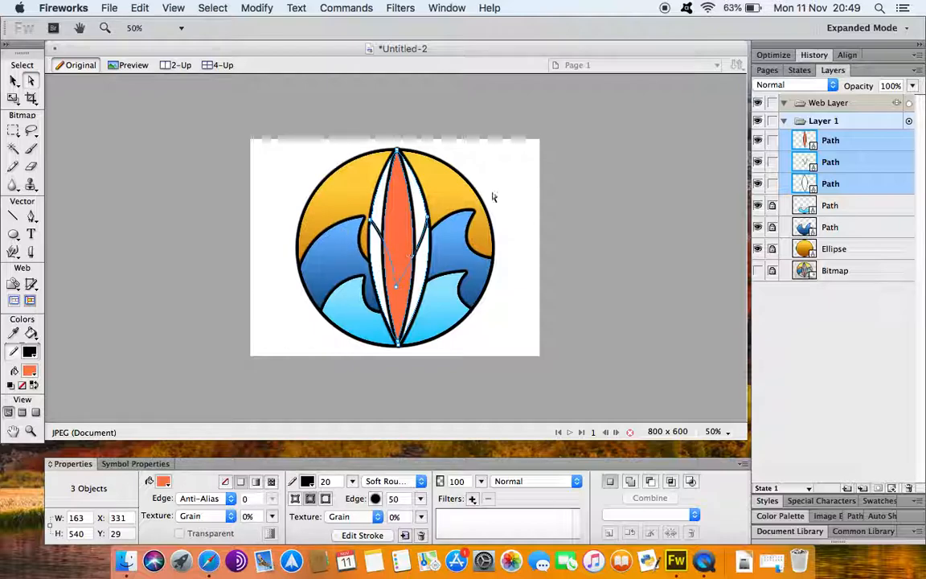
left_click(515, 173)
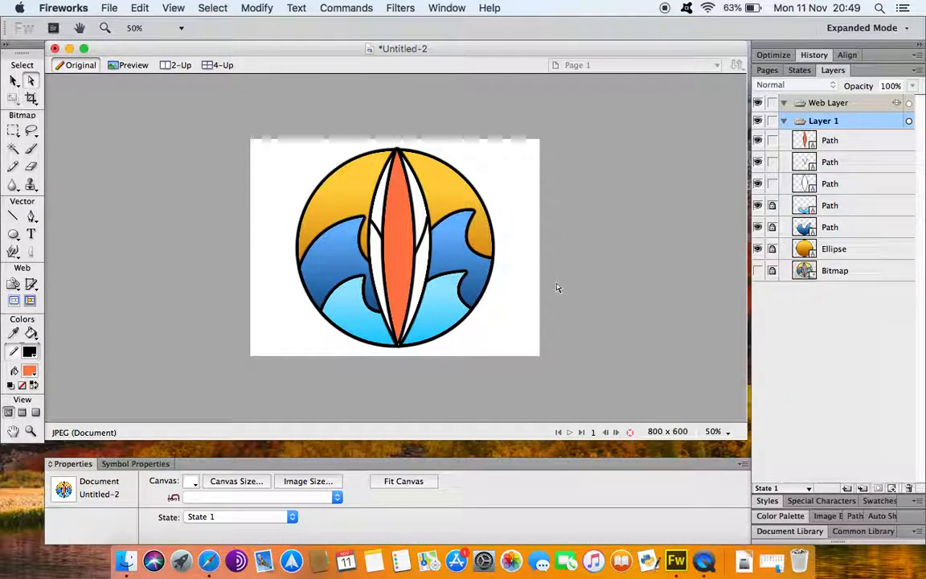
- Nudge the orange stripe's bottom point 5 pixels down and 1 pixel right, and raise its top point 3 pixels
key("super+1")
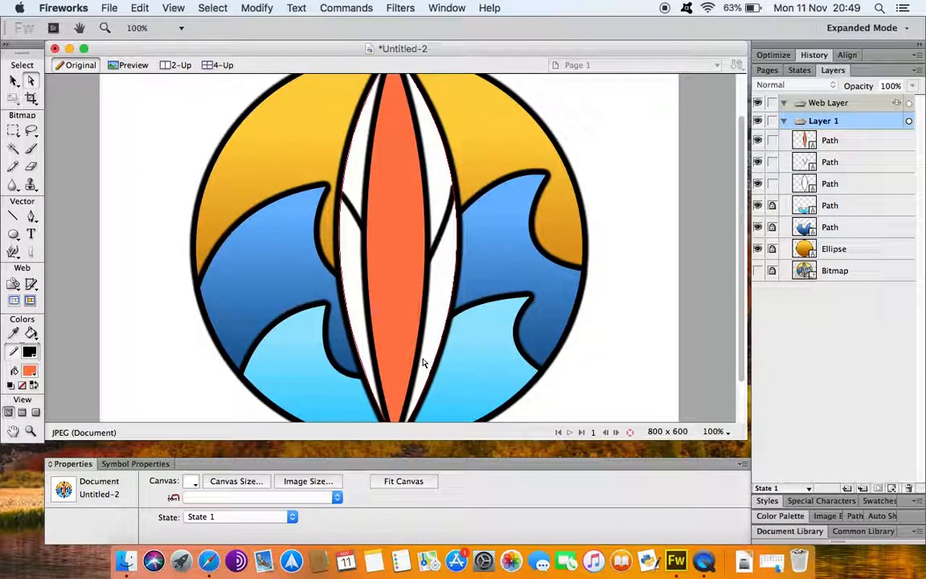
scroll(424, 363, "down", 3)
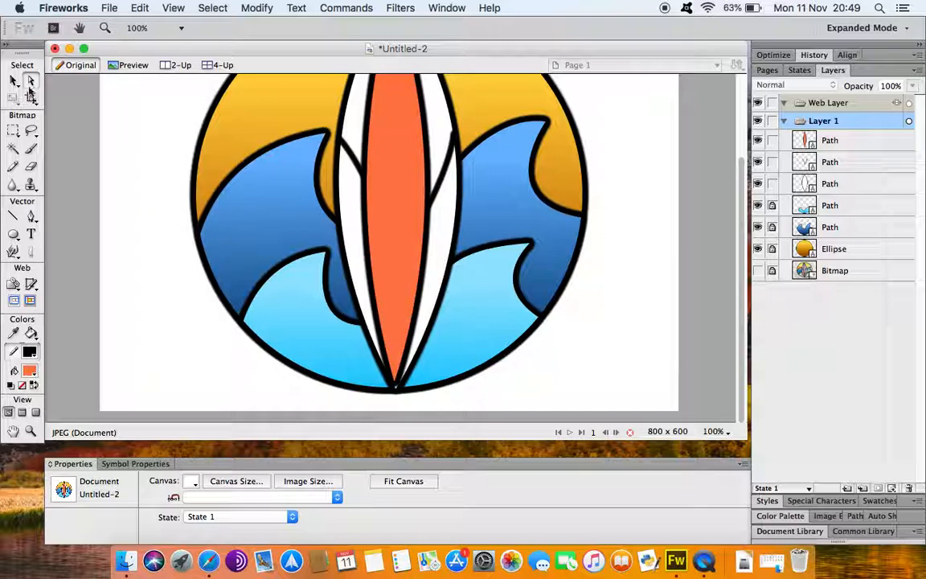
left_click(395, 386)
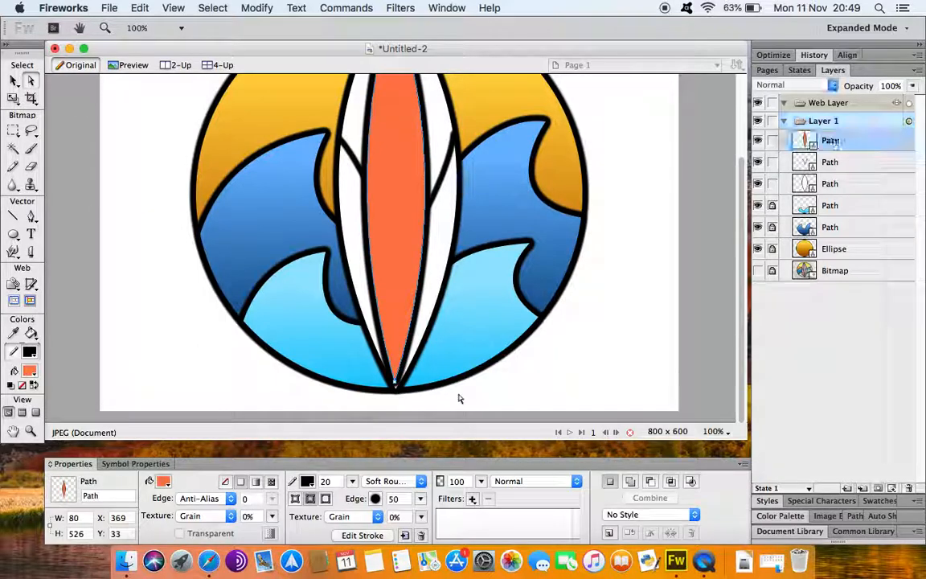
left_click(395, 384)
key("Down")
key("Down")
key("Down")
key("Down")
key("Down")
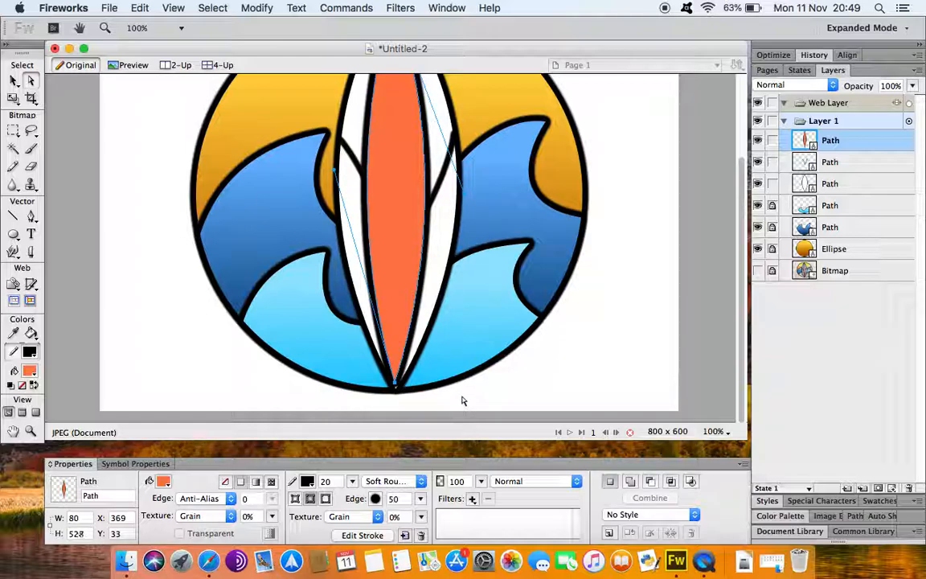
key("Left")
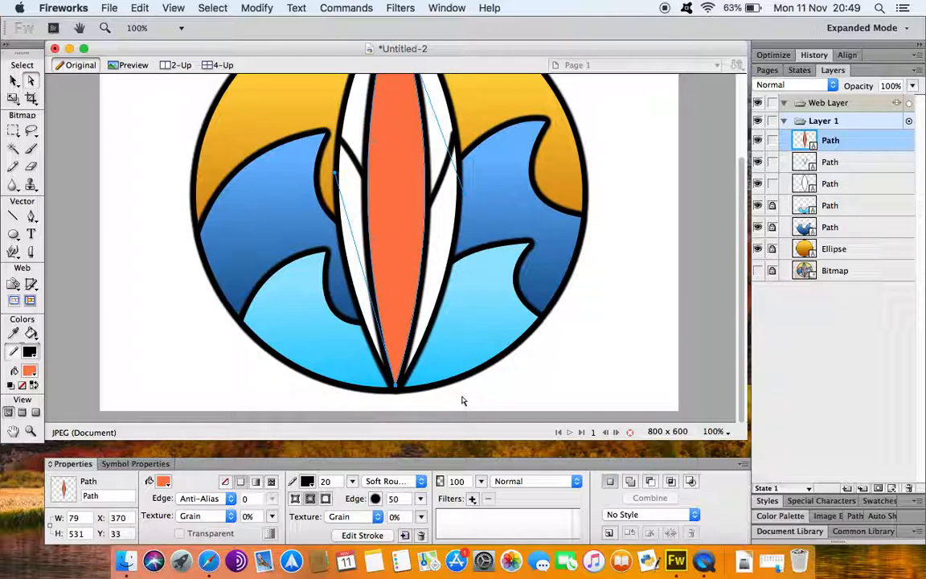
scroll(482, 268, "up", 3)
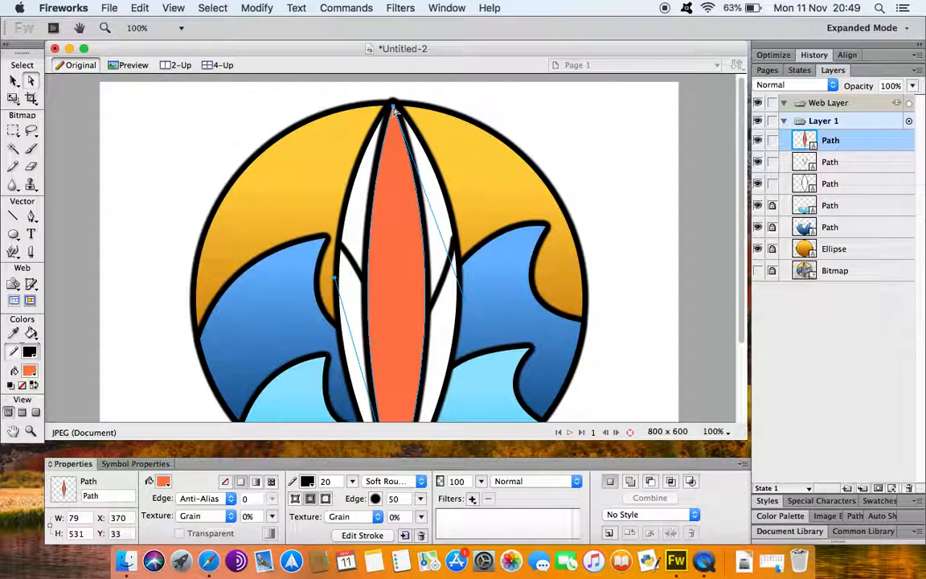
left_click_drag(395, 109, 394, 106)
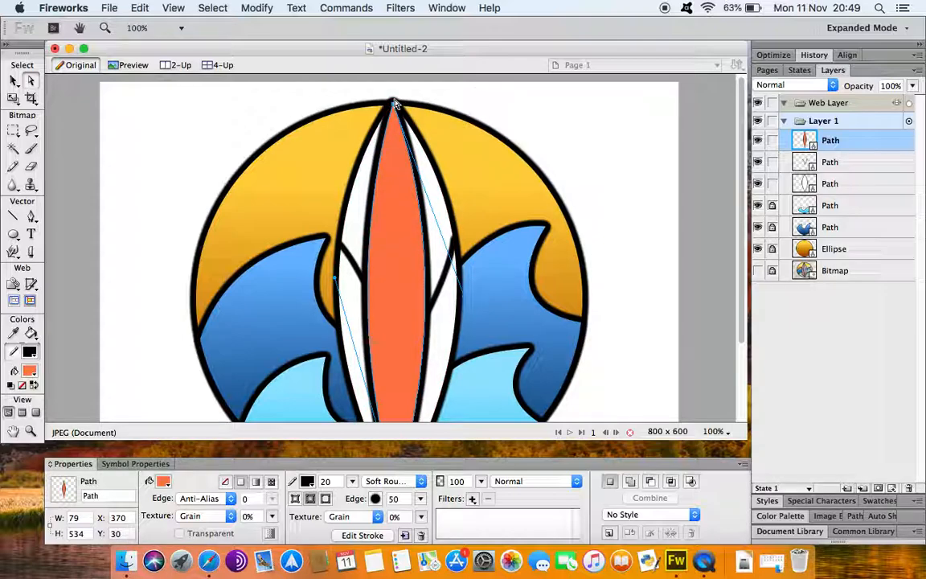
- Nudge the white surfboard shape's top point down onto the circle's outline, bringing the shape to Y 31 and a height of 538
left_click(842, 184)
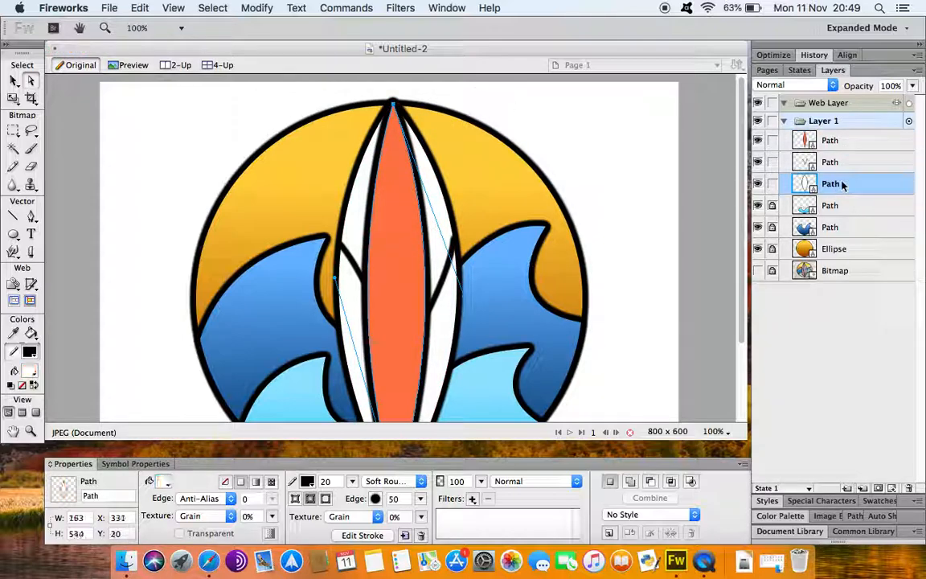
left_click(394, 105)
key("Down")
key("Down")
key("Down")
key("Down")
key("Down")
key("Down")
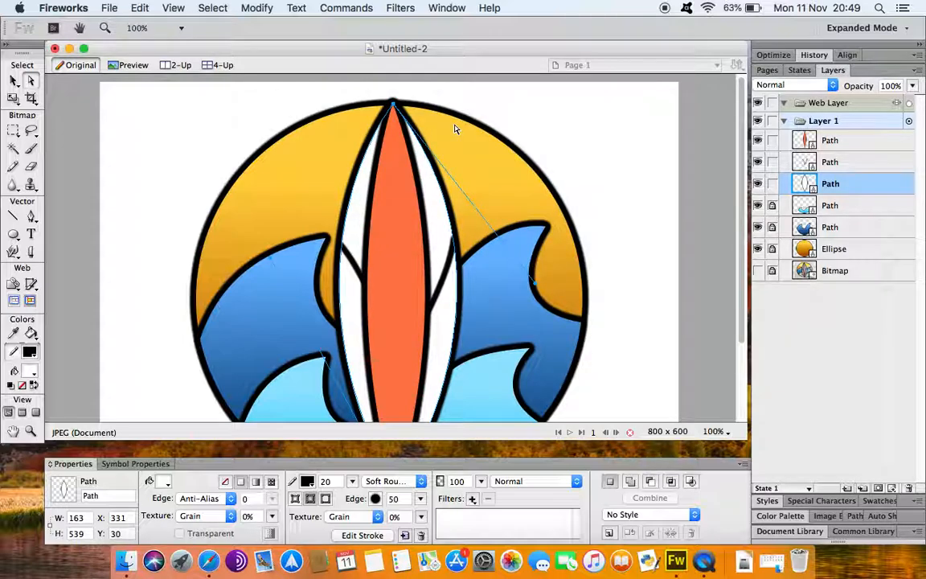
key("Up")
key("Up")
key("Up")
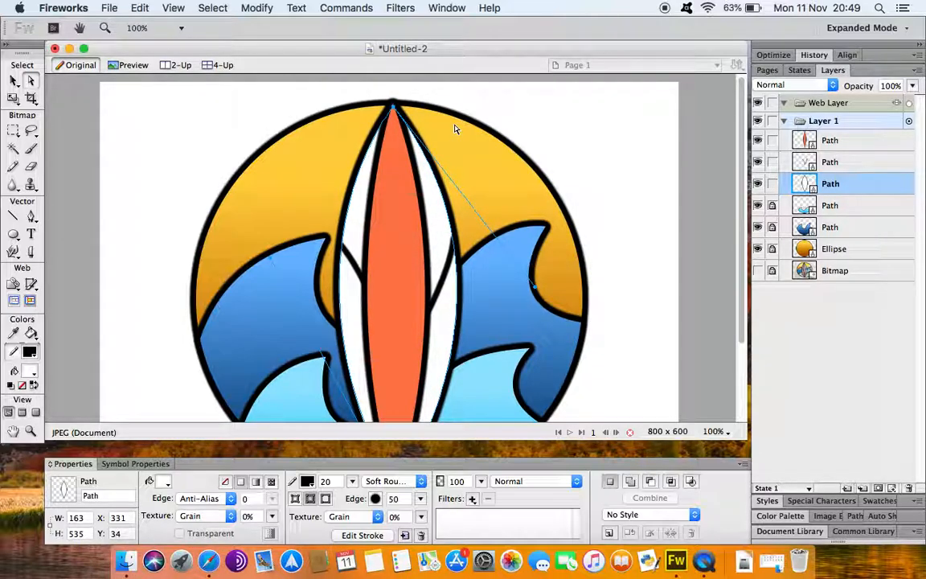
key("Up")
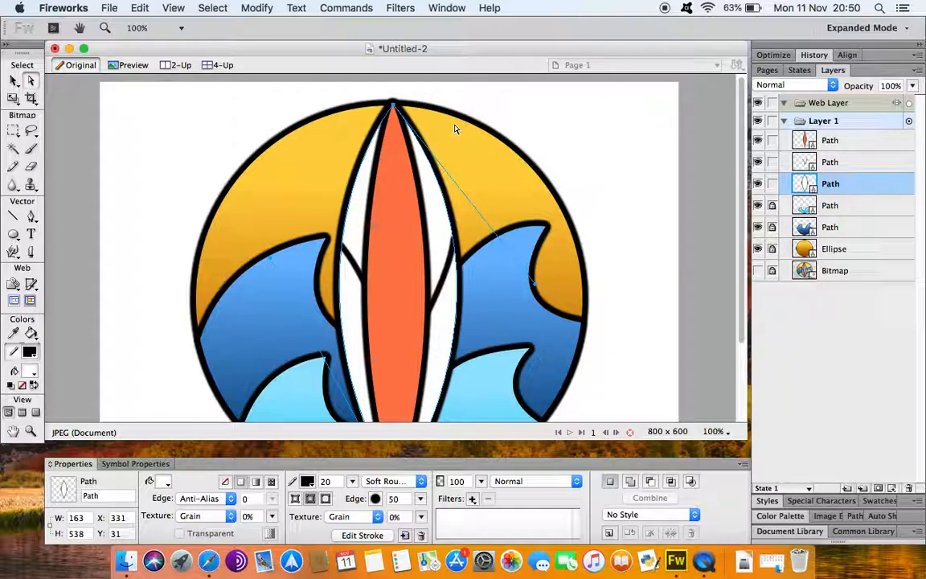
- Nudge the orange stripe's top point 9 pixels down inside the surfboard's tip
left_click(396, 124)
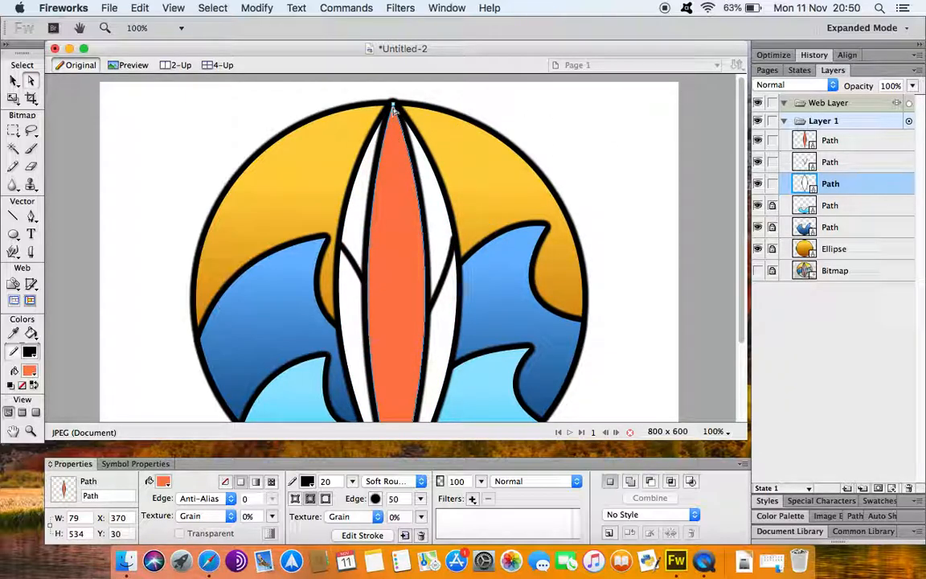
key("Down")
key("Down")
key("Down")
key("Down")
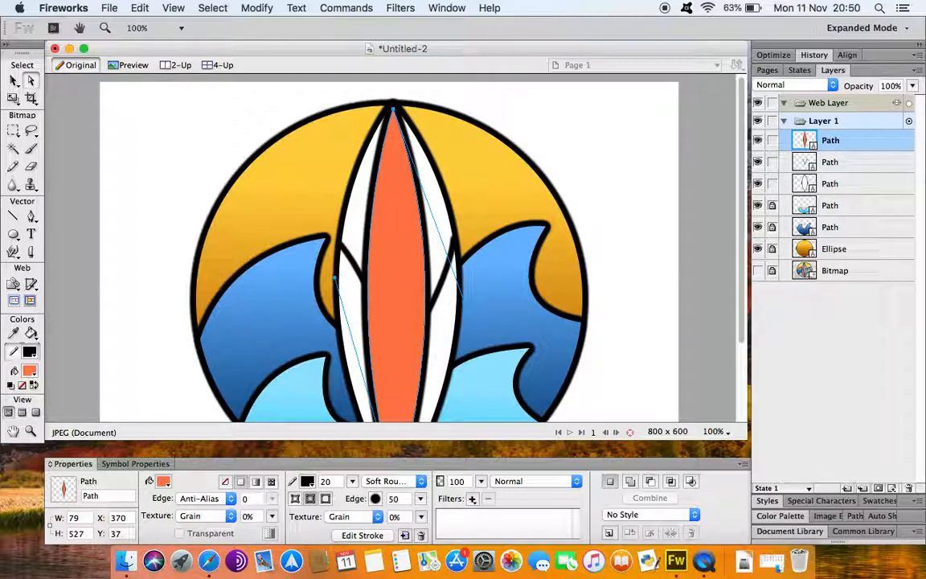
key("Down")
key("Down")
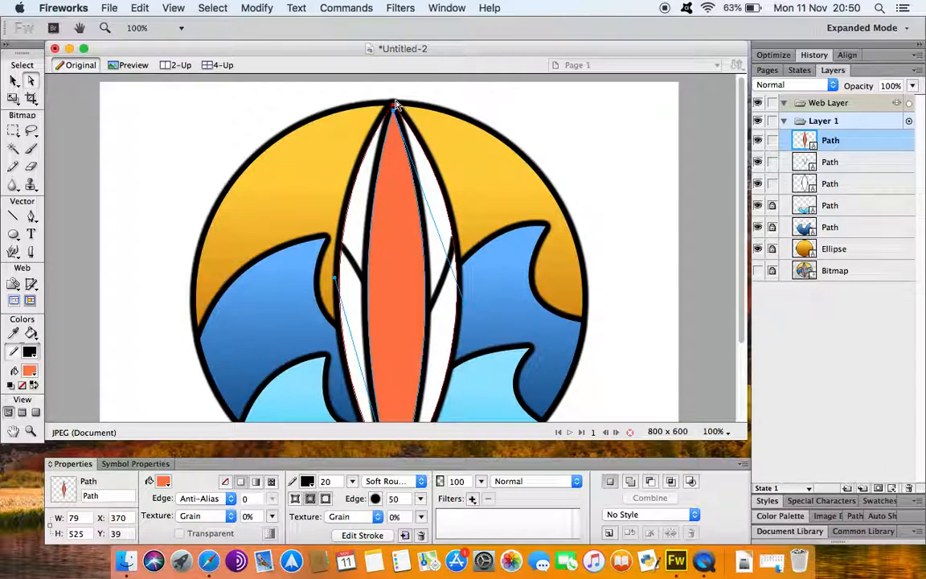
- Nudge the white surfboard shape's top point 2 more pixels down
left_click(395, 107)
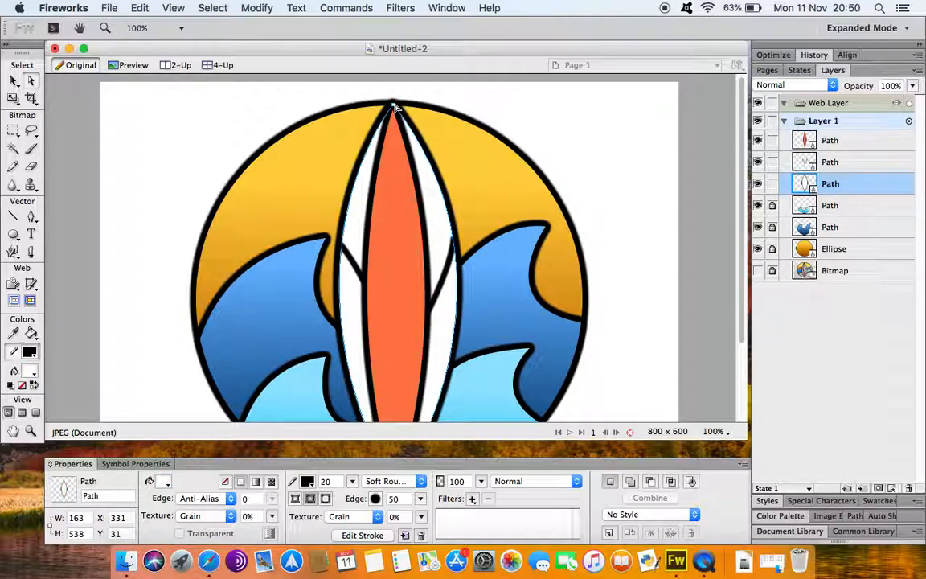
key("Down")
key("Down")
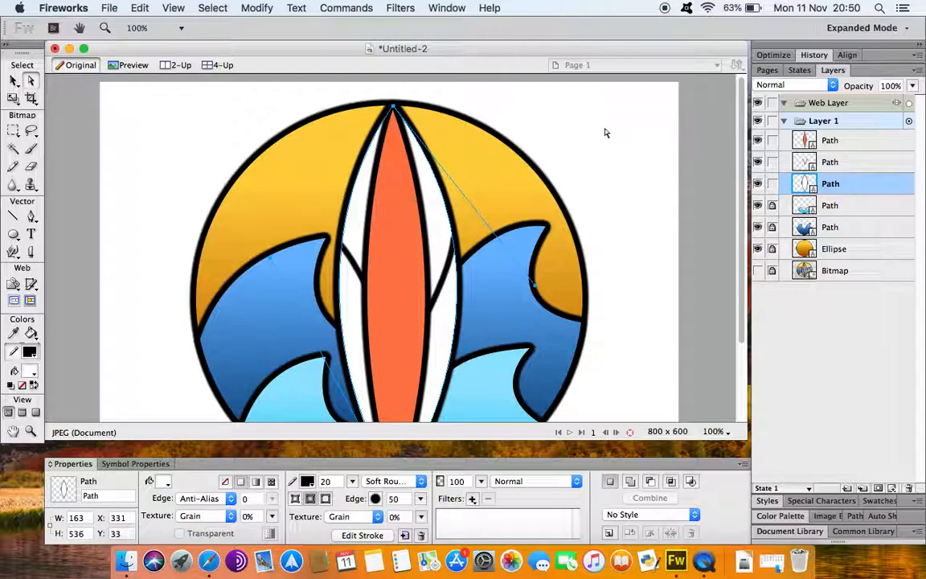
left_click(606, 207)
- Raise the white surfboard shape's bottom point 2 pixels so its tip sits on the circle's outline
scroll(606, 213, "down", 5)
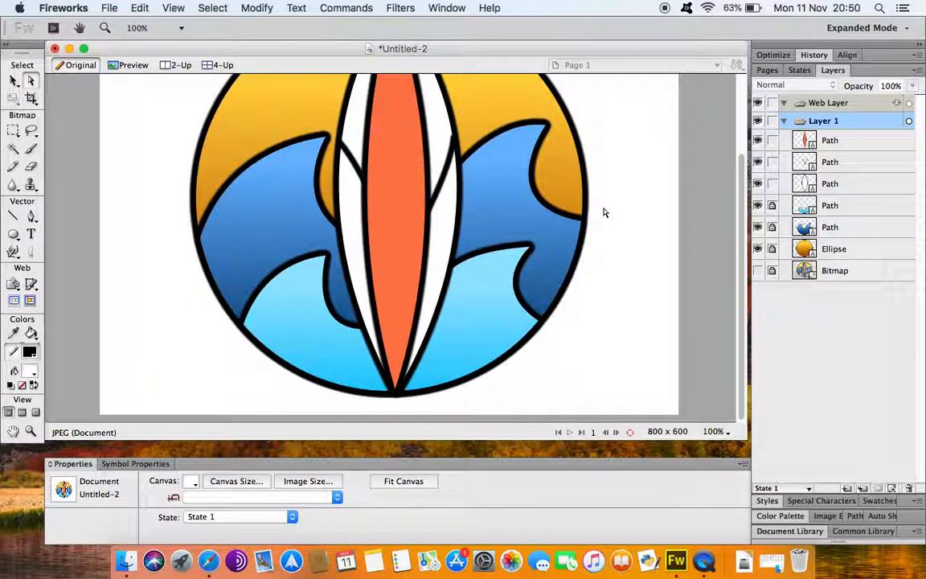
left_click(397, 394)
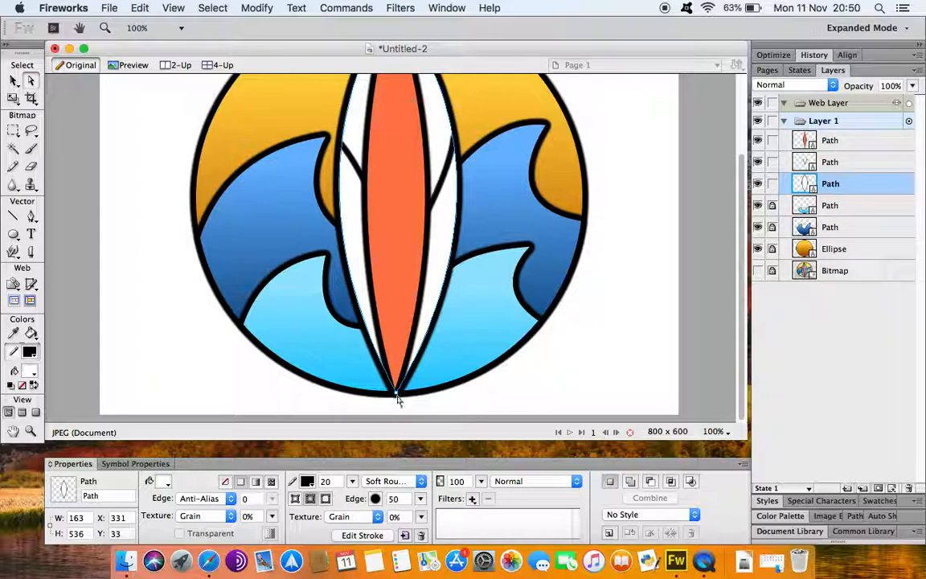
left_click_drag(397, 394, 396, 392)
left_click(470, 395)
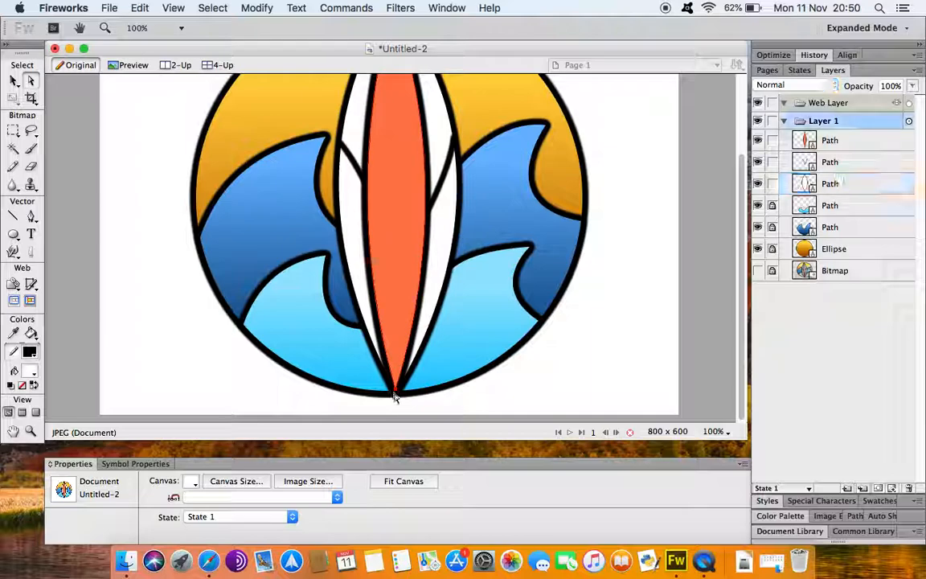
left_click(397, 399)
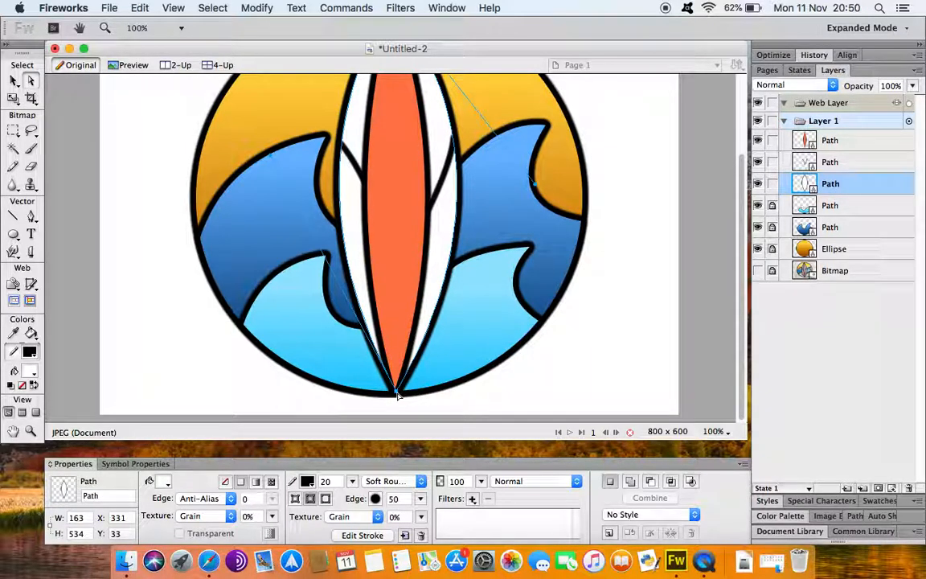
left_click(606, 307)
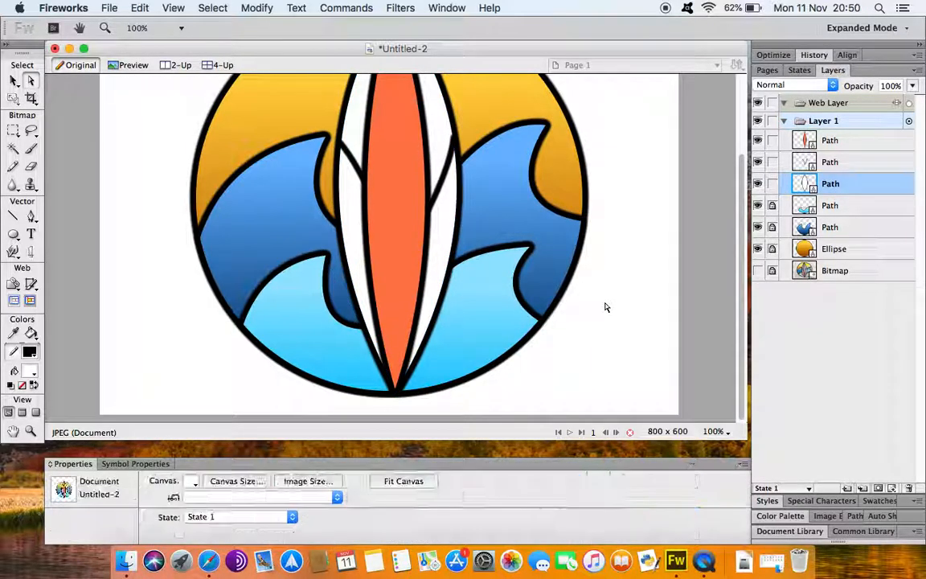
- Review the whole logo at 66% zoom and switch to the Pointer tool
scroll(484, 209, "up", 3)
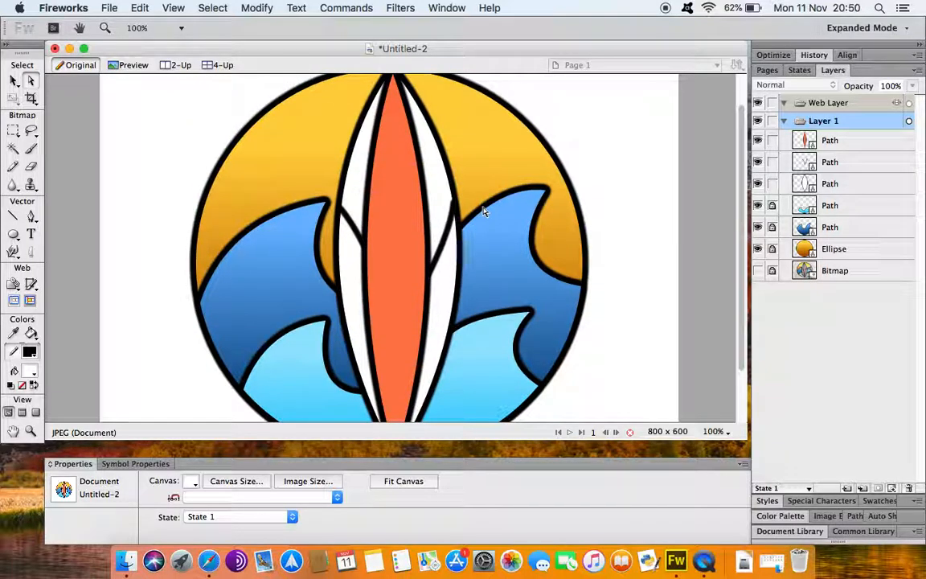
key("super+equal")
key("super+minus")
key("super+minus")
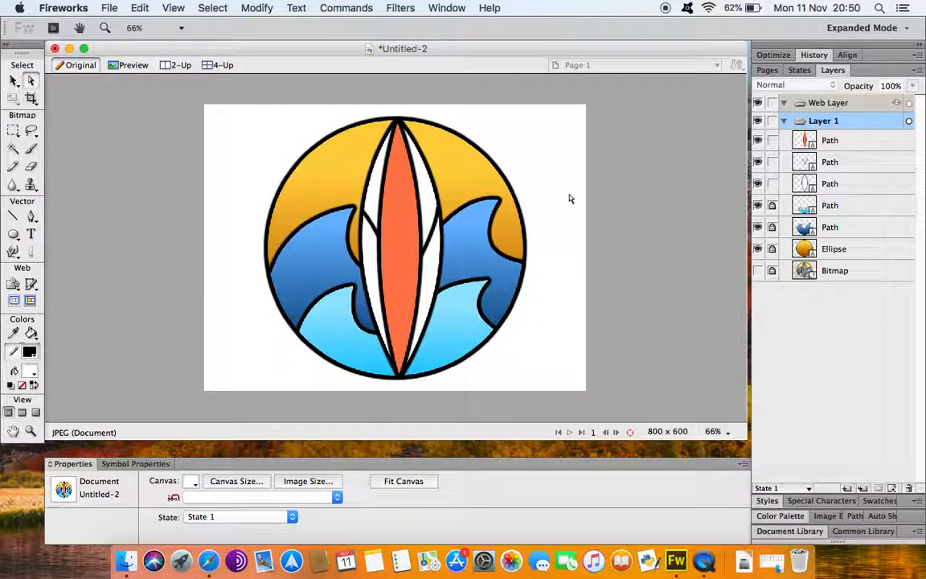
left_click(14, 82)
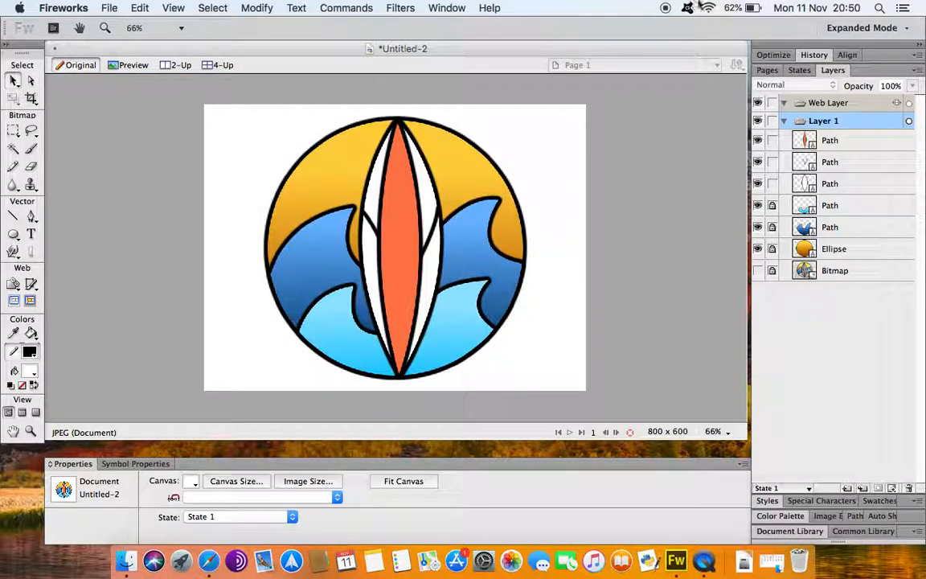